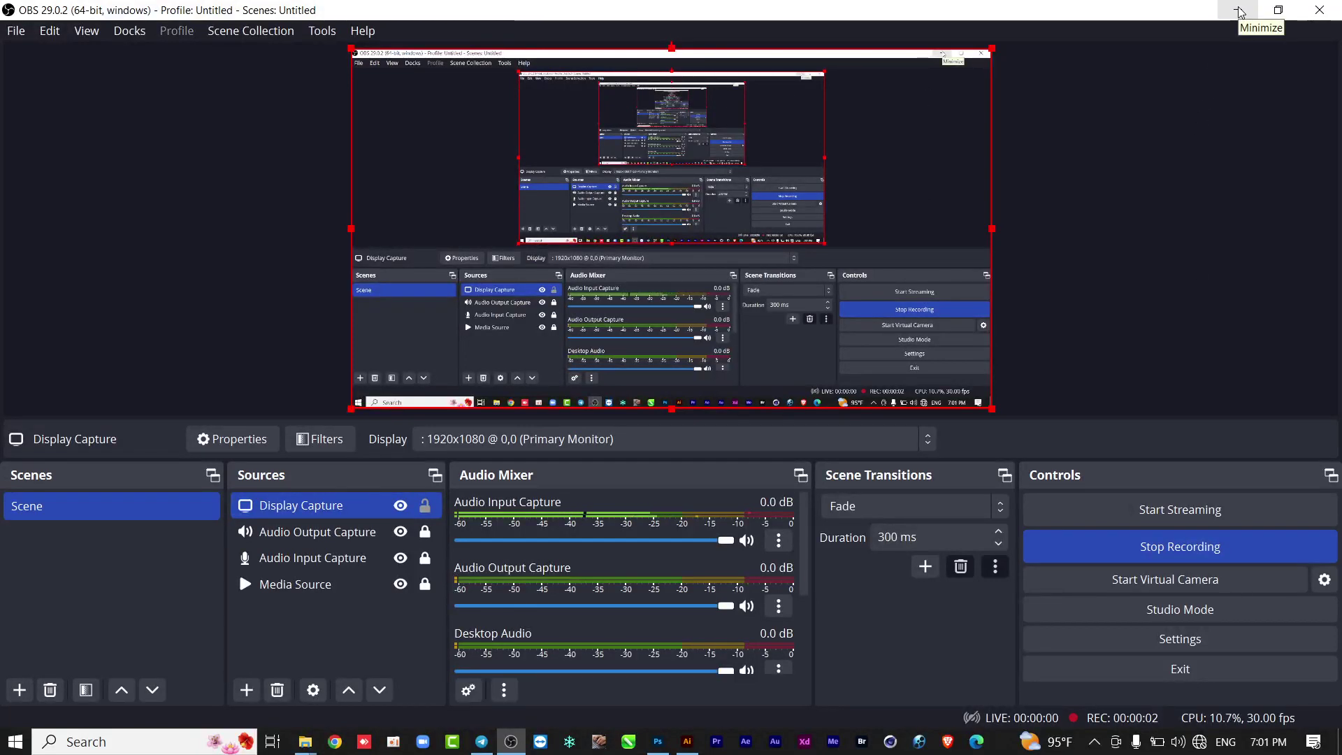
# Minimize the recording window to reveal the Blend If_Reflection02.psd composite in Photoshop
pyautogui.click(1239, 12)
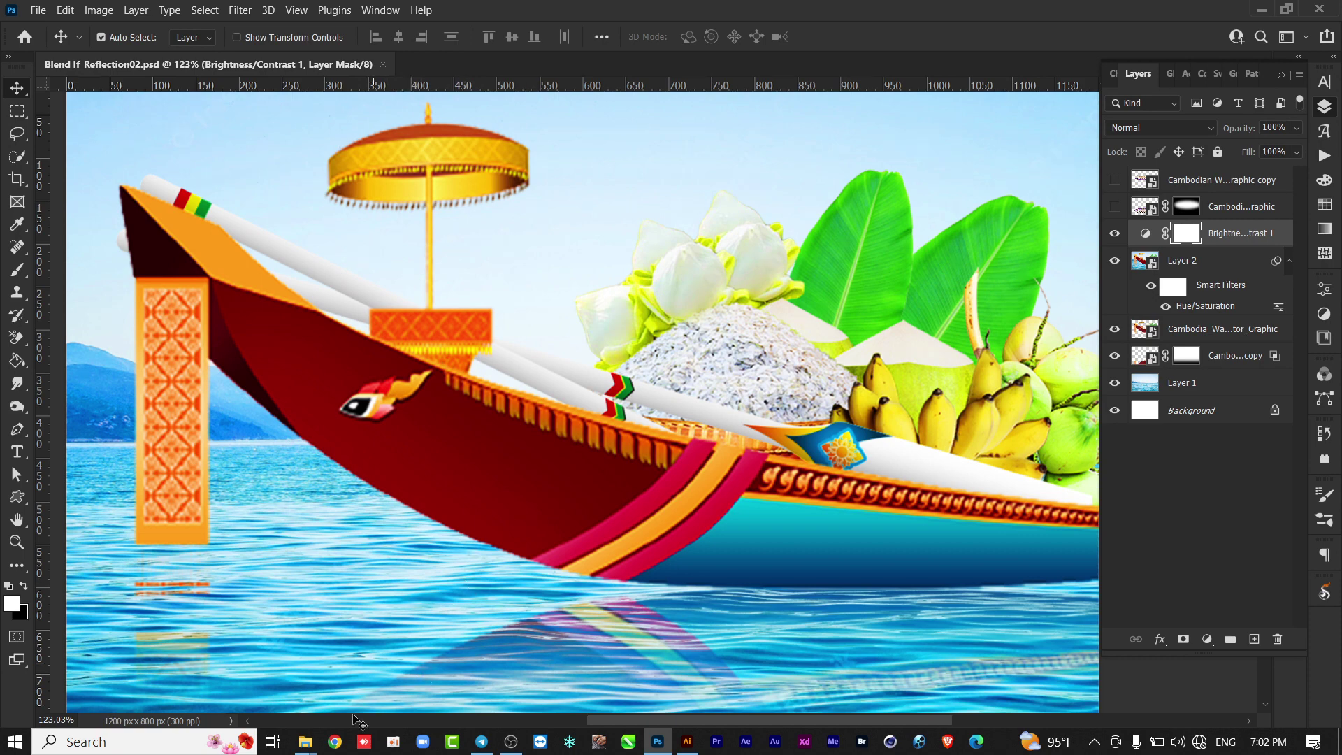
# Open the PS_010_Blend If_Reflection folder in a smaller window over Photoshop
pyautogui.moveTo(304, 741)
pyautogui.click(444, 682)
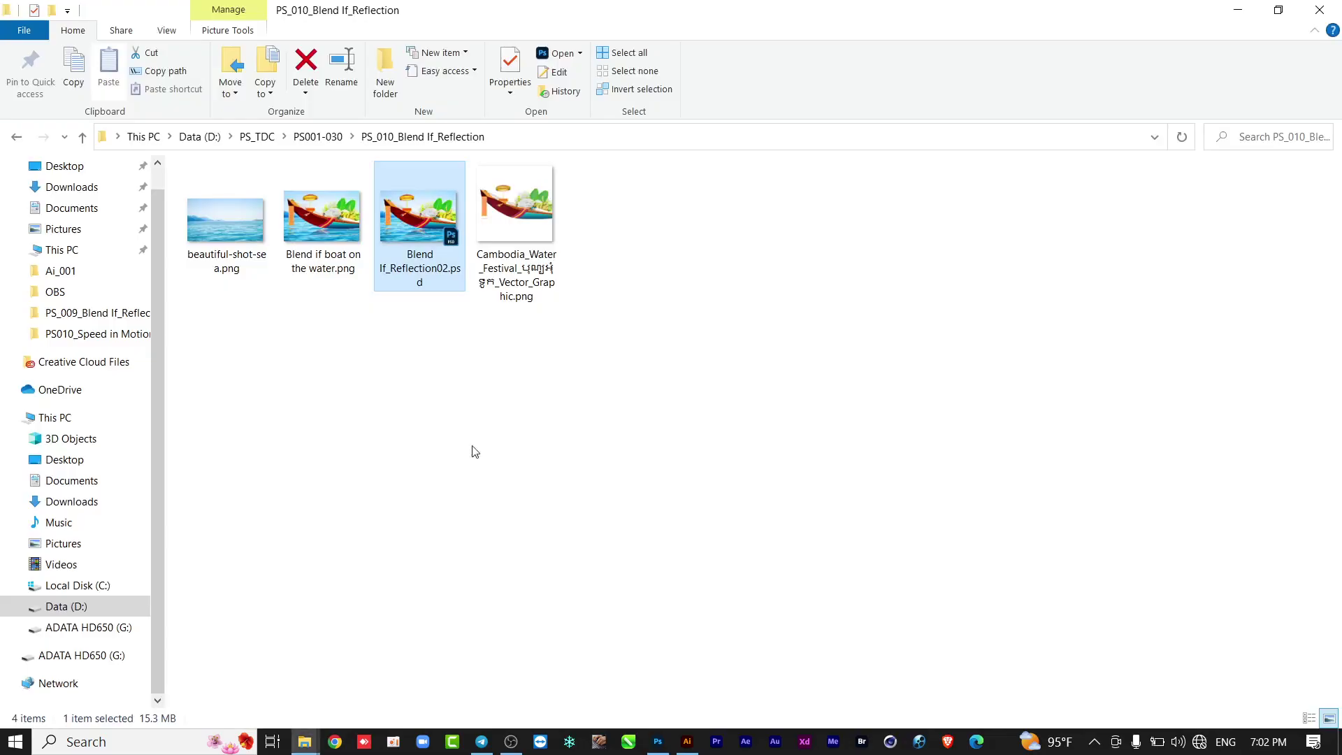
pyautogui.click(232, 224)
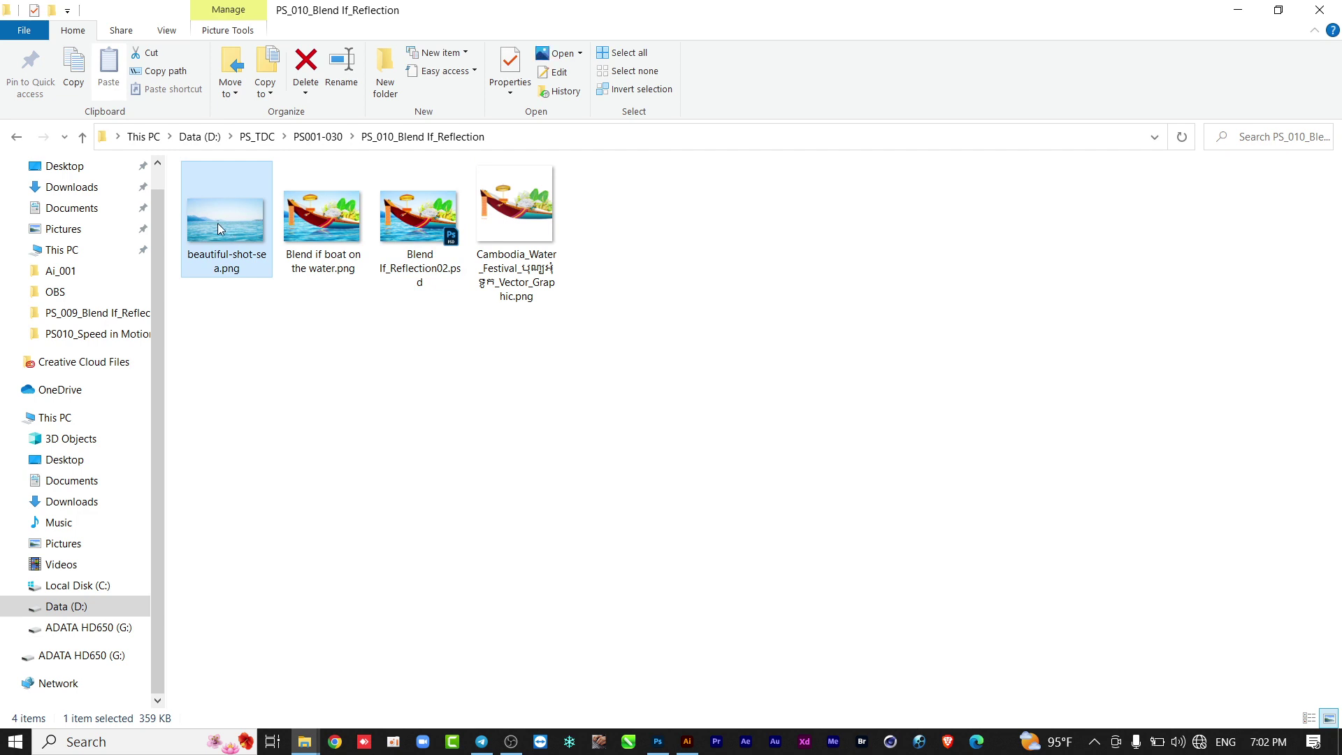
pyautogui.moveTo(218, 224)
pyautogui.mouseDown()
pyautogui.moveTo(591, 556)
pyautogui.moveTo(235, 260)
pyautogui.moveTo(584, 293)
pyautogui.mouseUp()
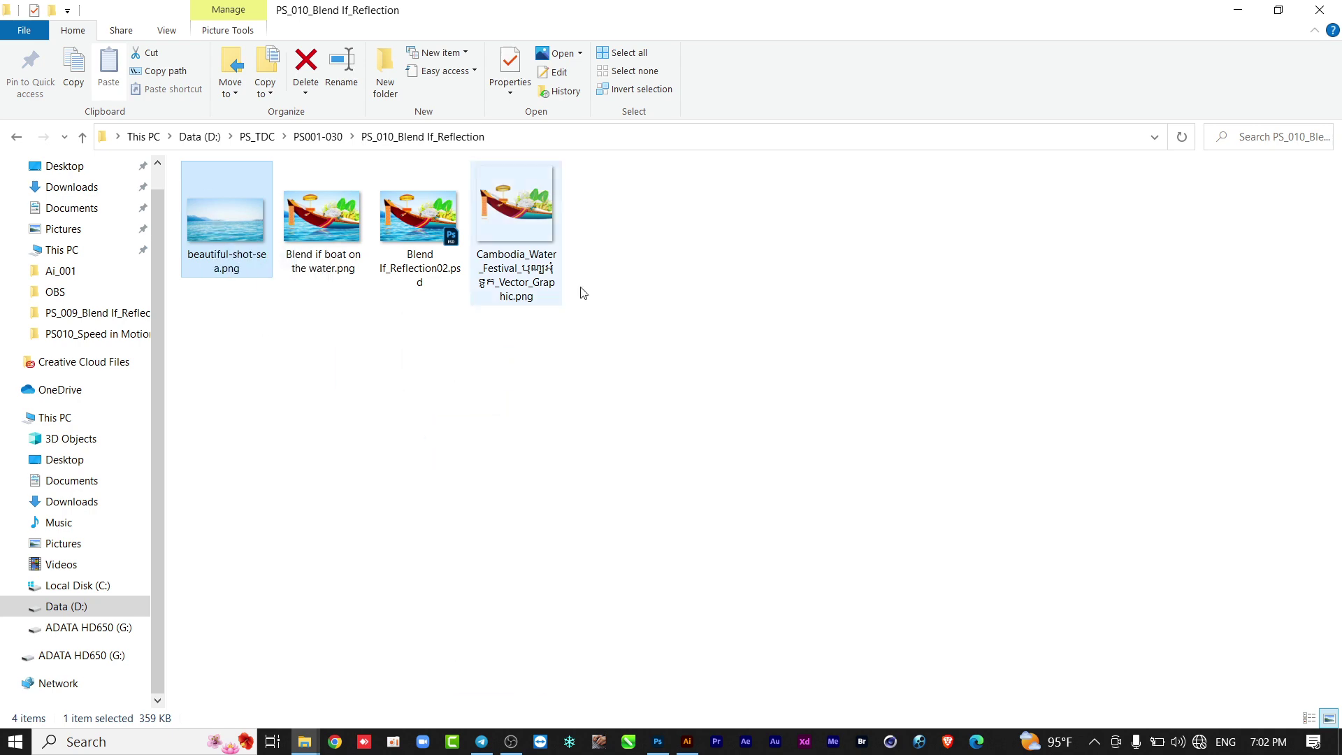
pyautogui.click(1279, 10)
pyautogui.moveTo(596, 126); pyautogui.dragTo(417, 178)
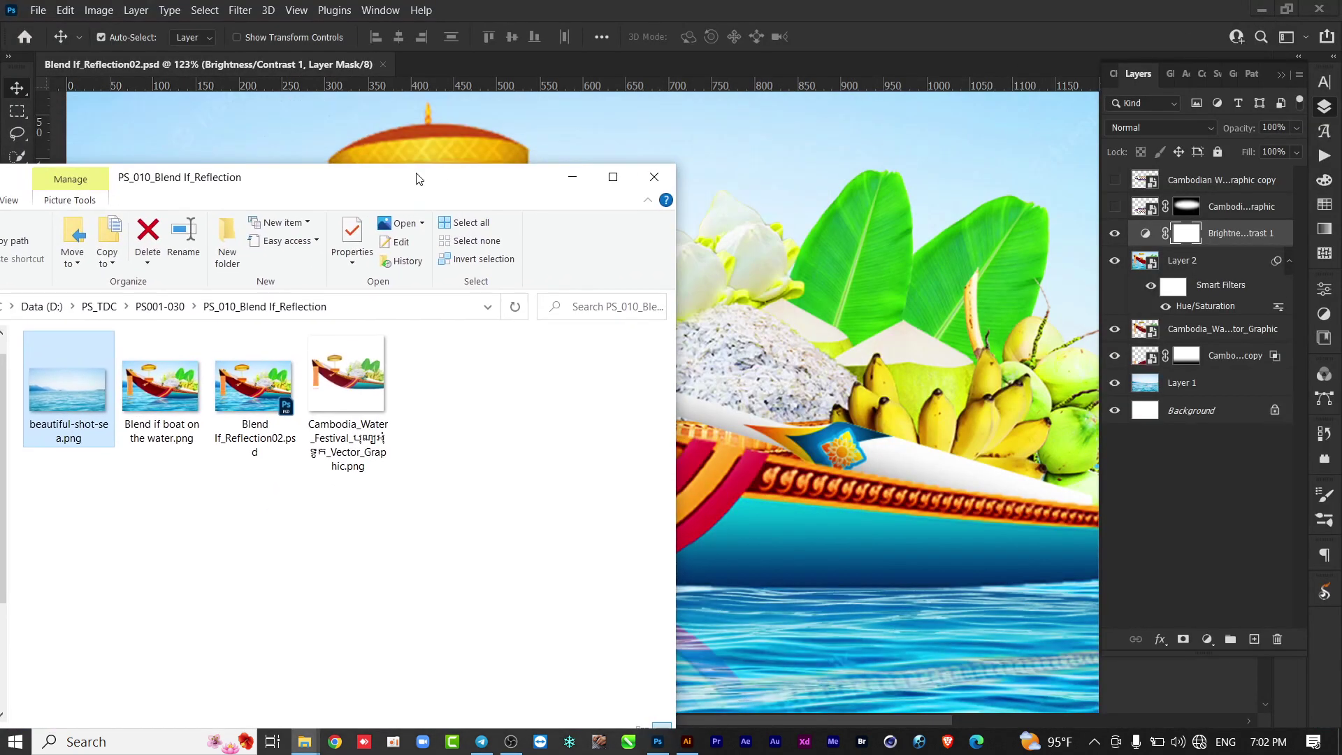
# Try dropping the sea photo into Photoshop, dismiss the 'Not a PNG file' error, and reposition the folder
pyautogui.moveTo(57, 378); pyautogui.dragTo(839, 36)
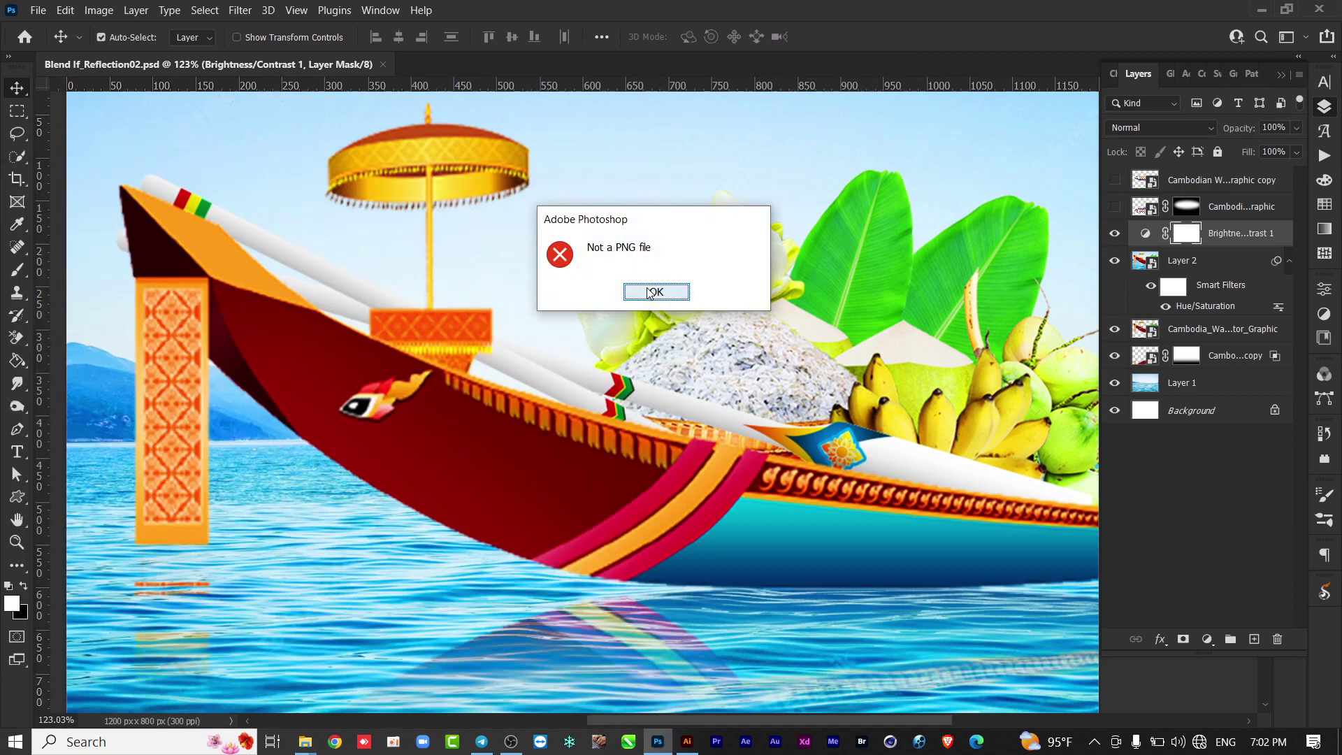
pyautogui.click(649, 293)
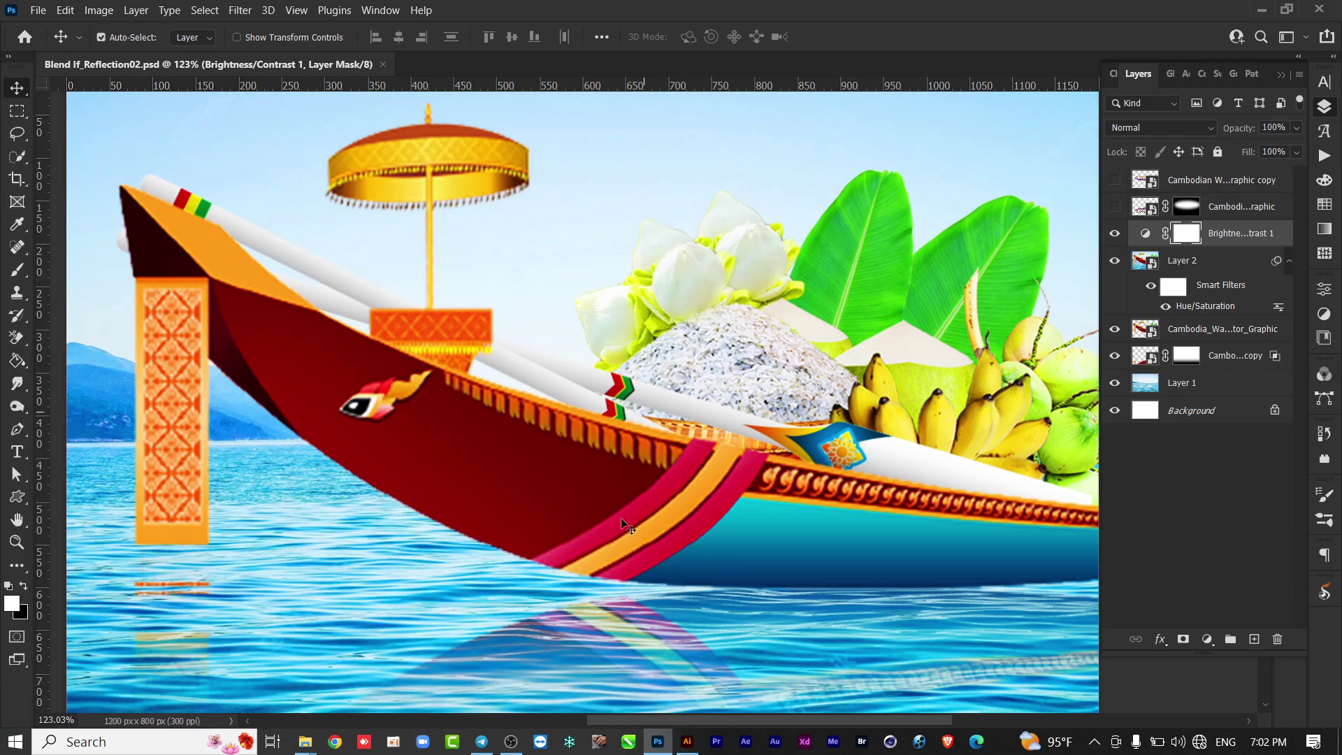
pyautogui.moveTo(304, 741)
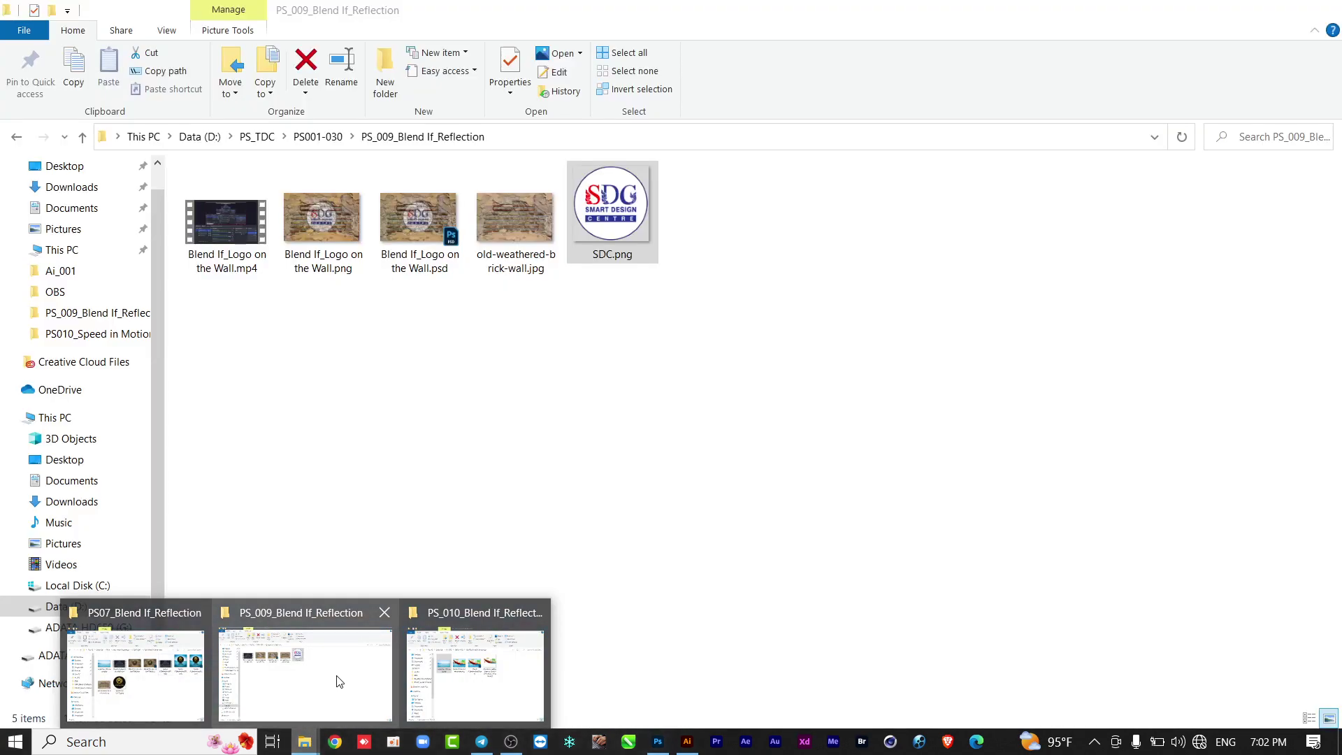
pyautogui.click(505, 670)
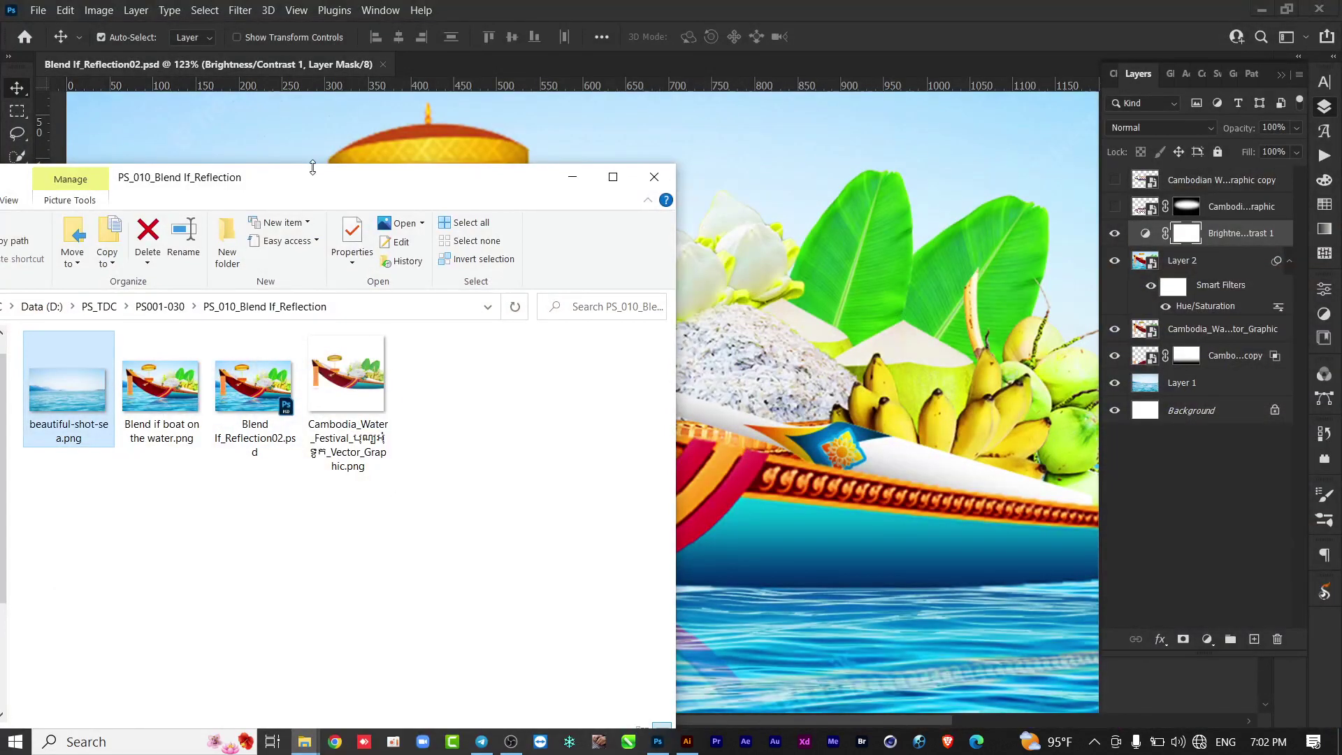
pyautogui.moveTo(312, 168); pyautogui.dragTo(438, 109)
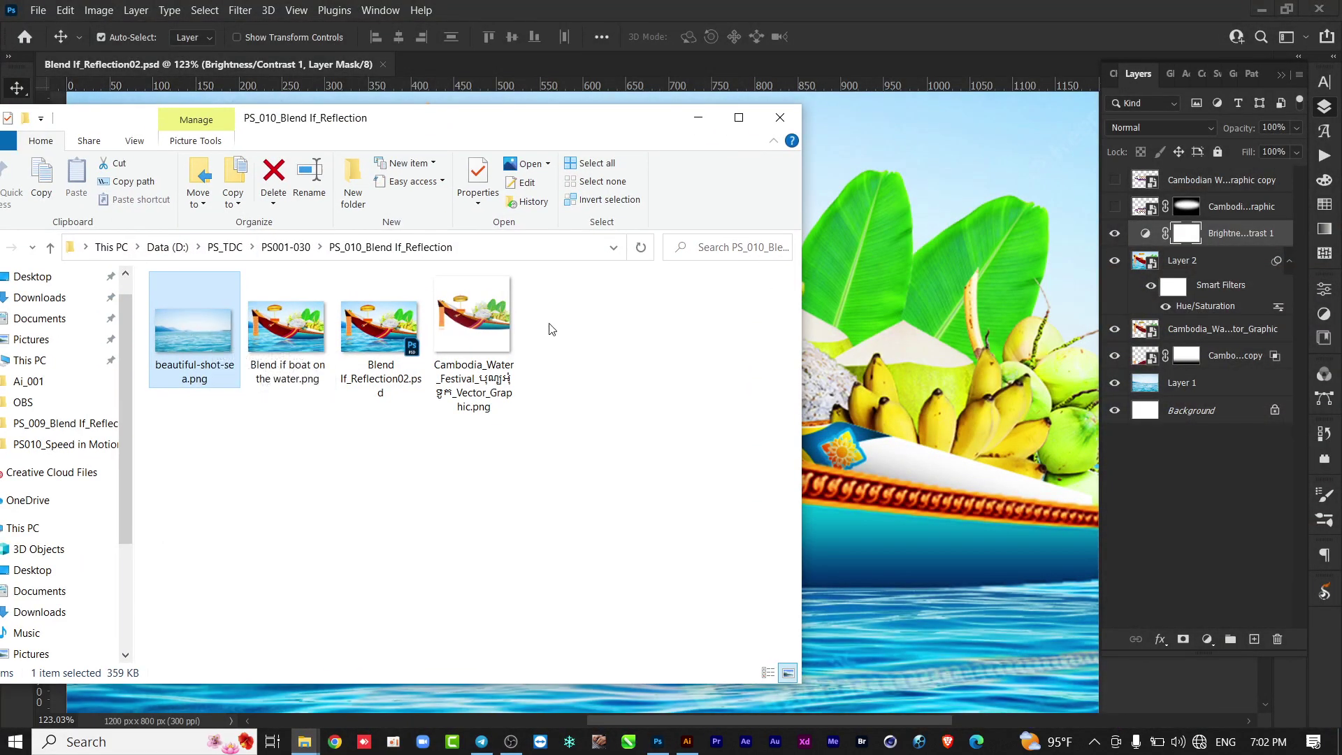
# Open the sea photo in Paint and start saving it as a new file
pyautogui.rightClick(189, 325)
pyautogui.moveTo(242, 455)
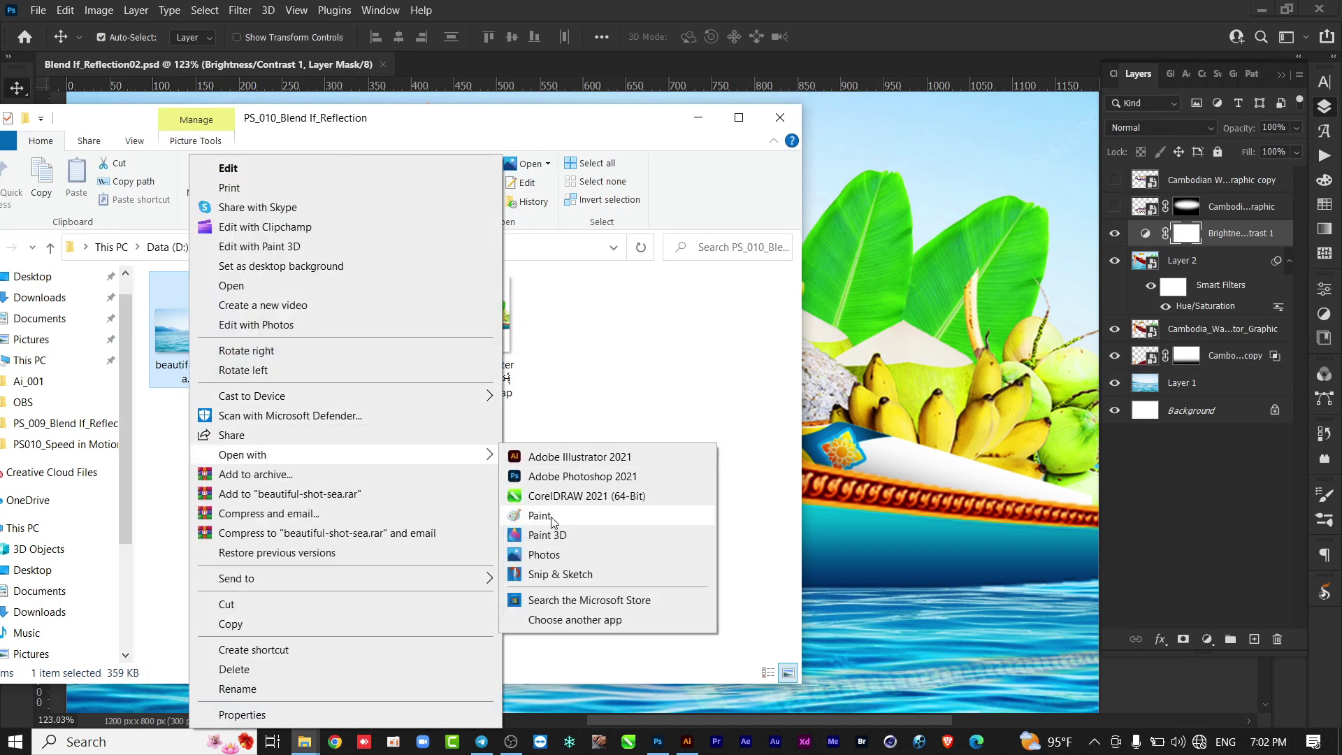
pyautogui.click(539, 516)
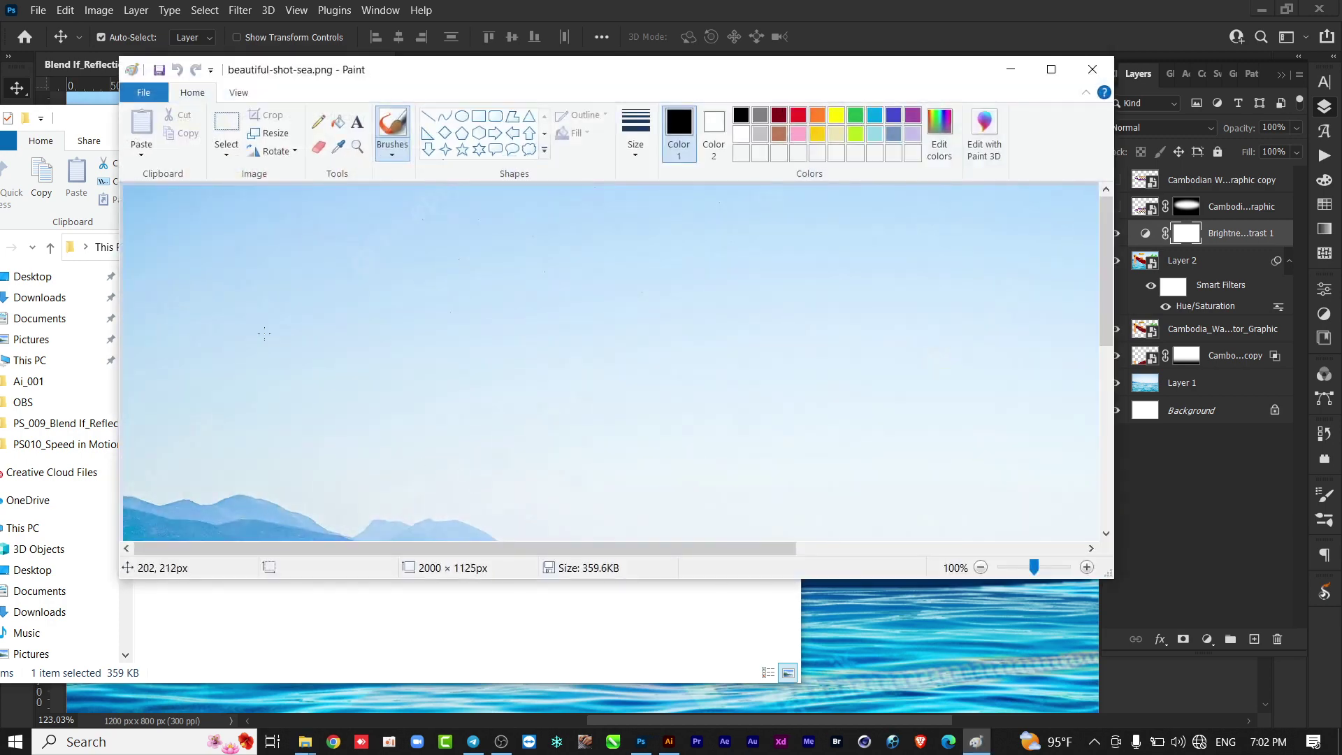
pyautogui.click(146, 90)
pyautogui.moveTo(174, 237)
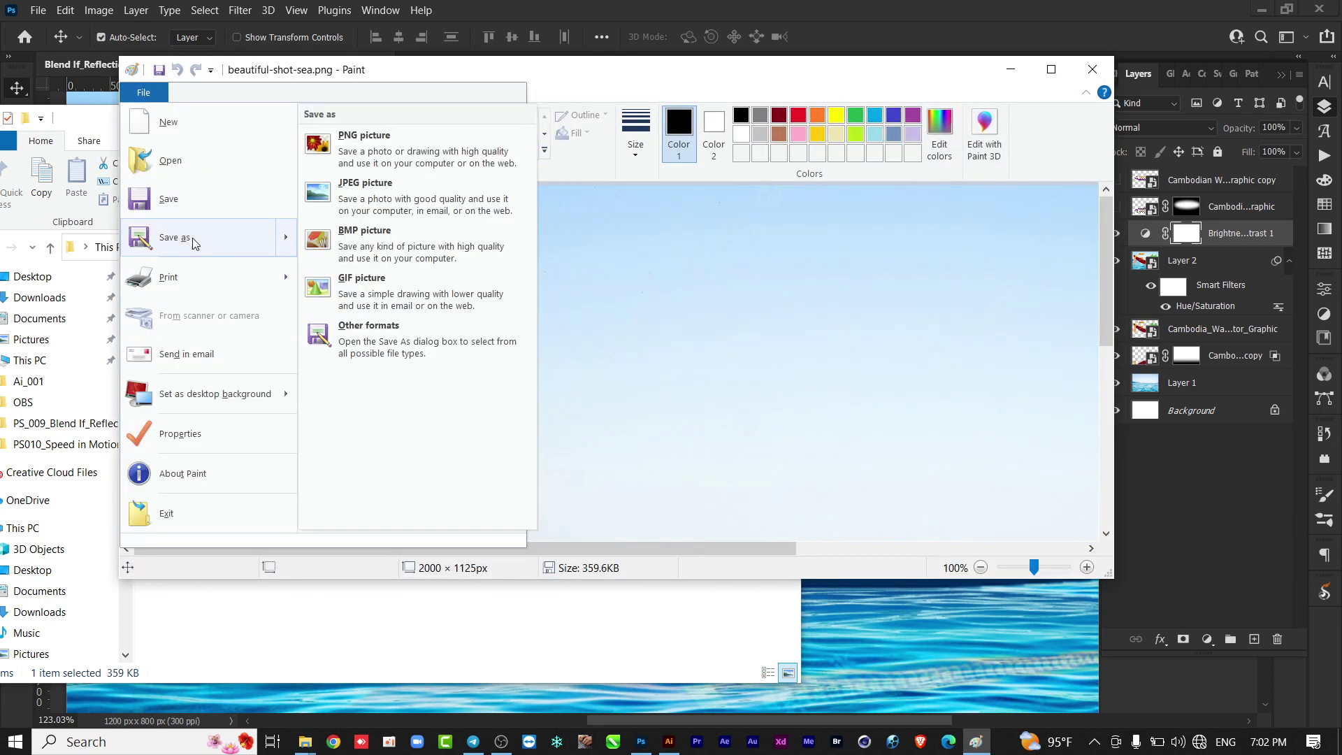
pyautogui.click(212, 238)
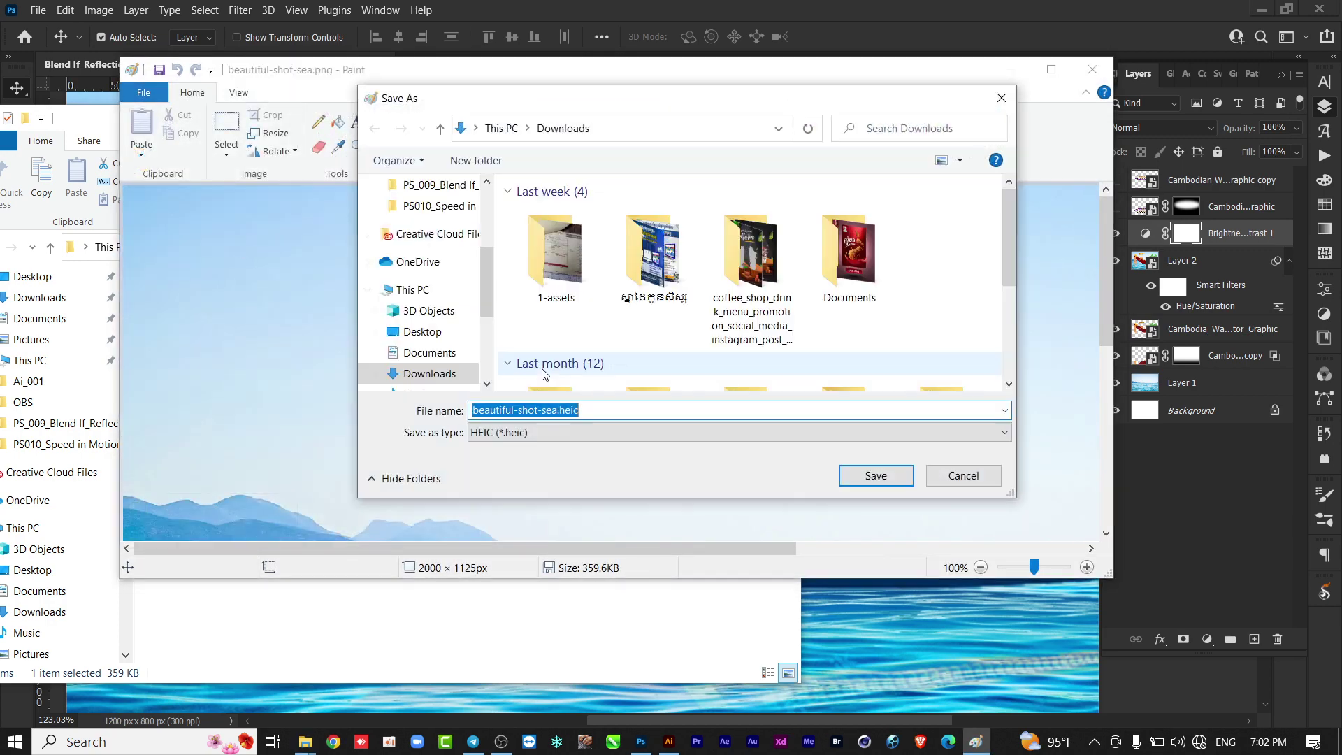
# Save it as JPEG beautiful-shot-sea.jpg in Pictures, accepting transparency loss, then close Paint
pyautogui.click(541, 432)
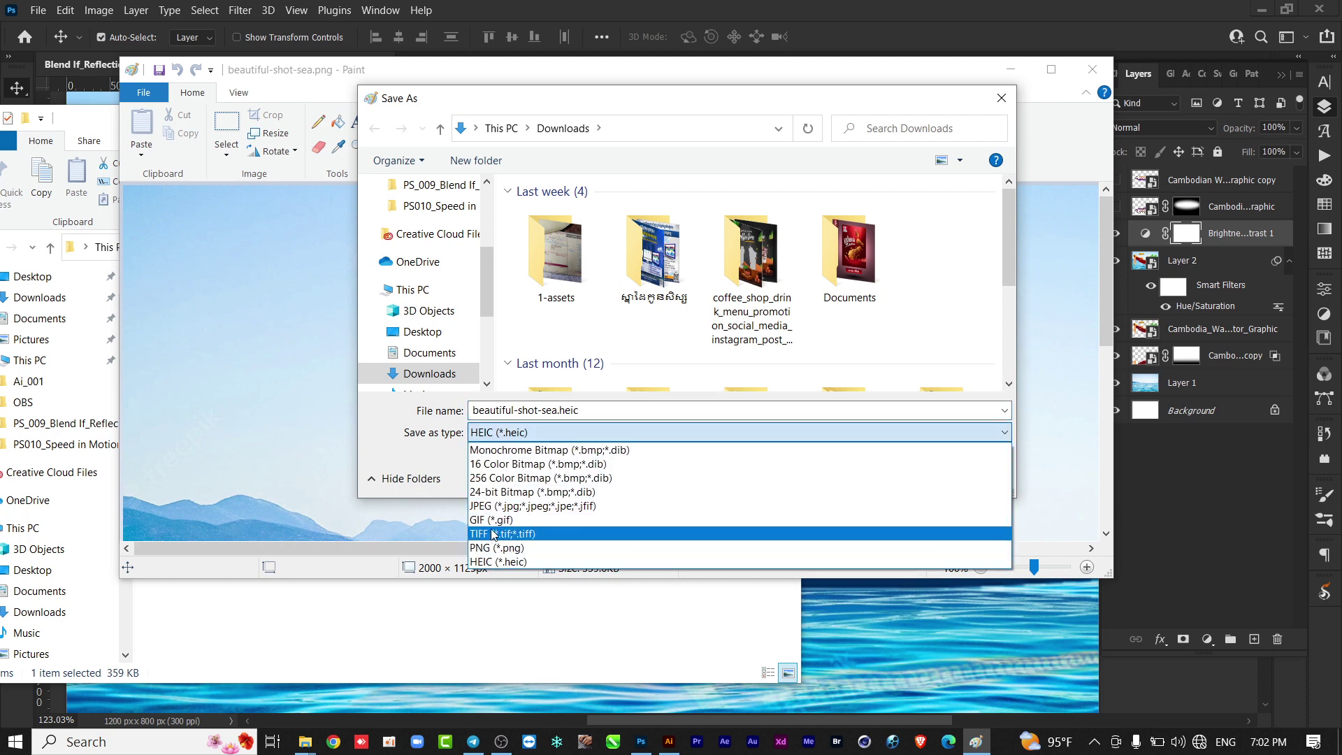
pyautogui.click(488, 511)
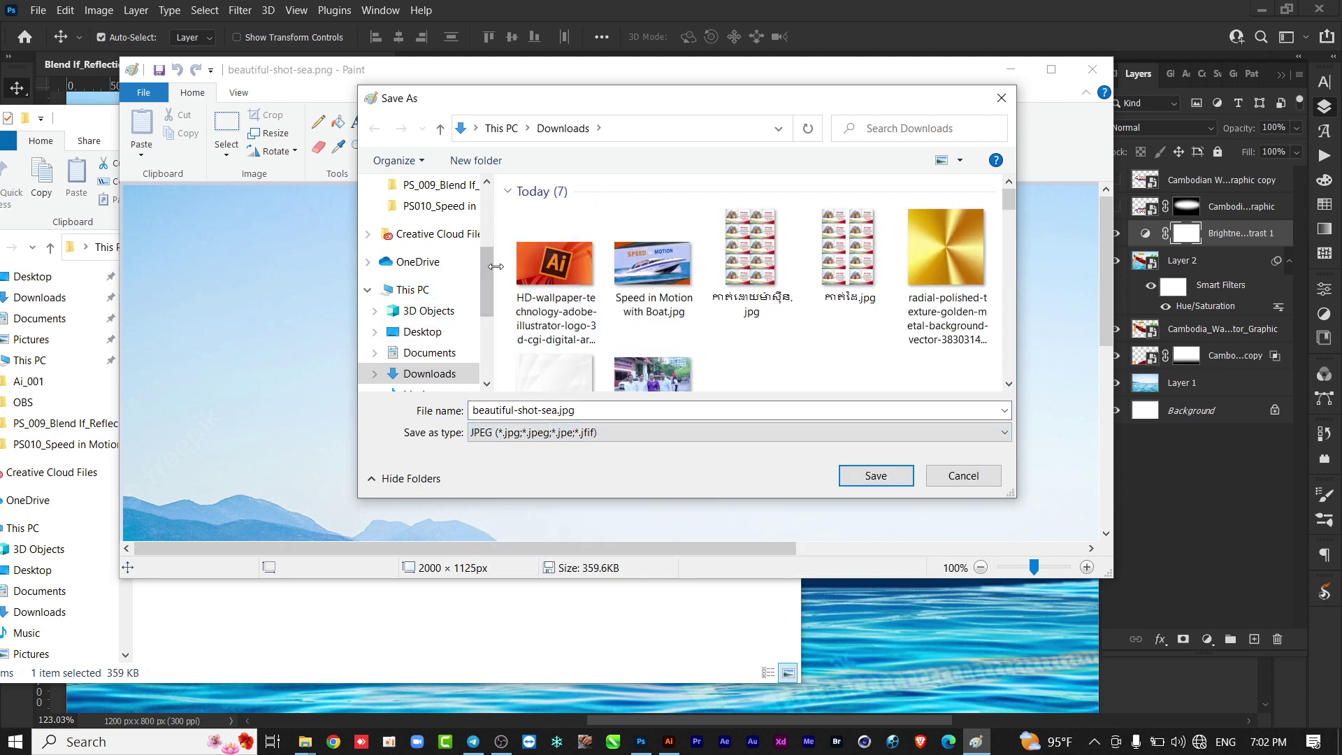
pyautogui.scroll(3, 455, 238)
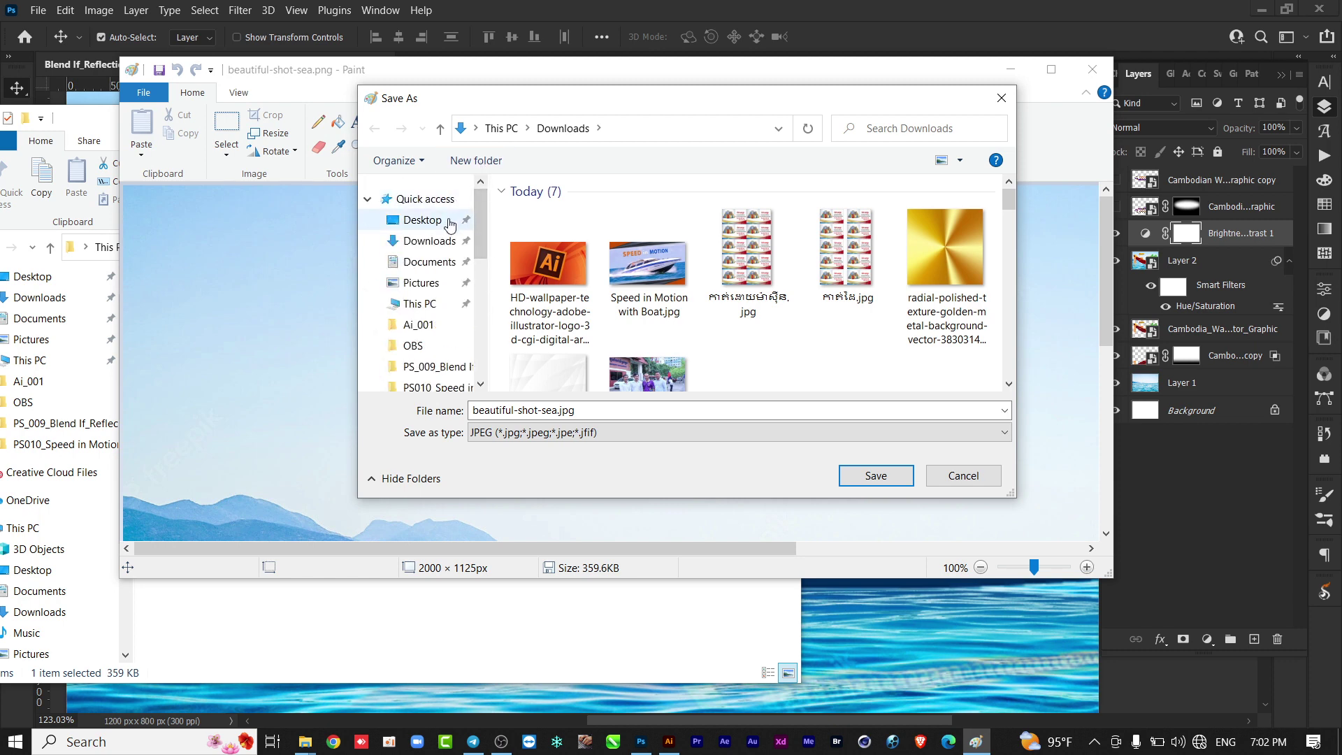
pyautogui.click(421, 283)
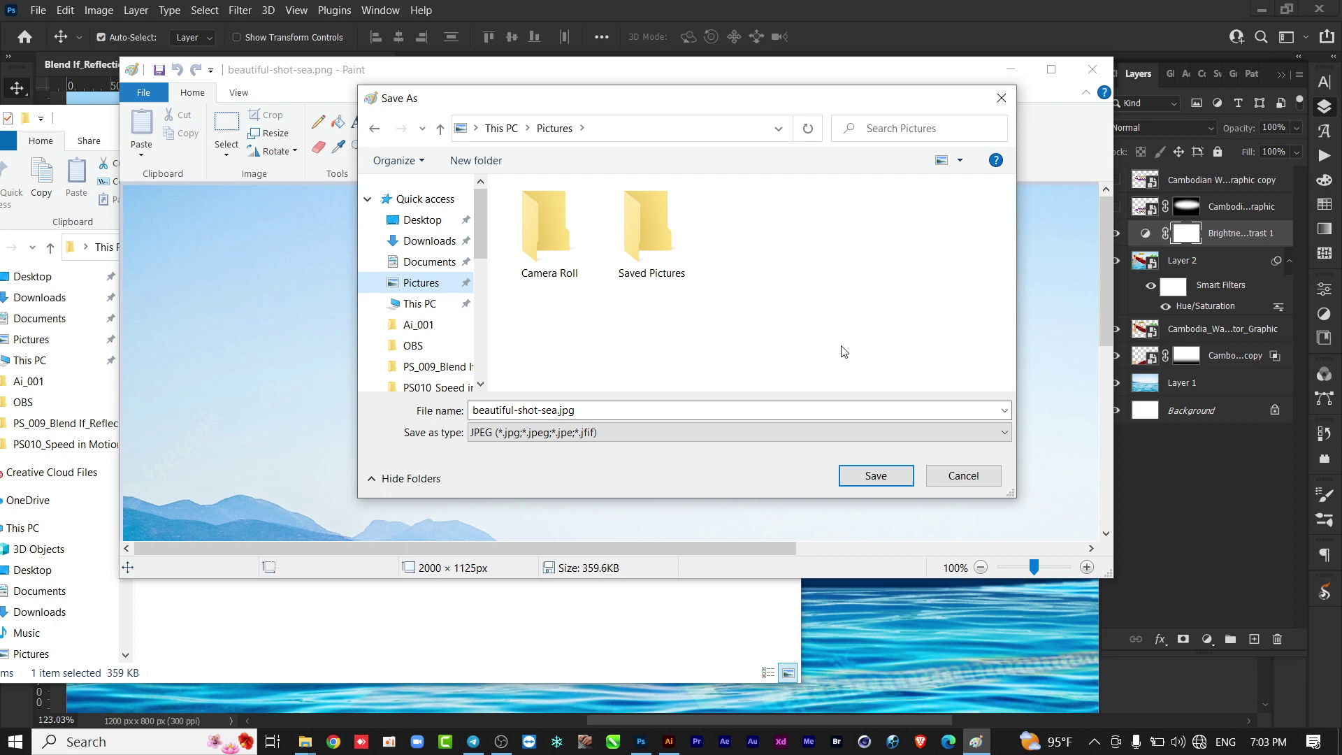
pyautogui.click(874, 476)
pyautogui.click(699, 353)
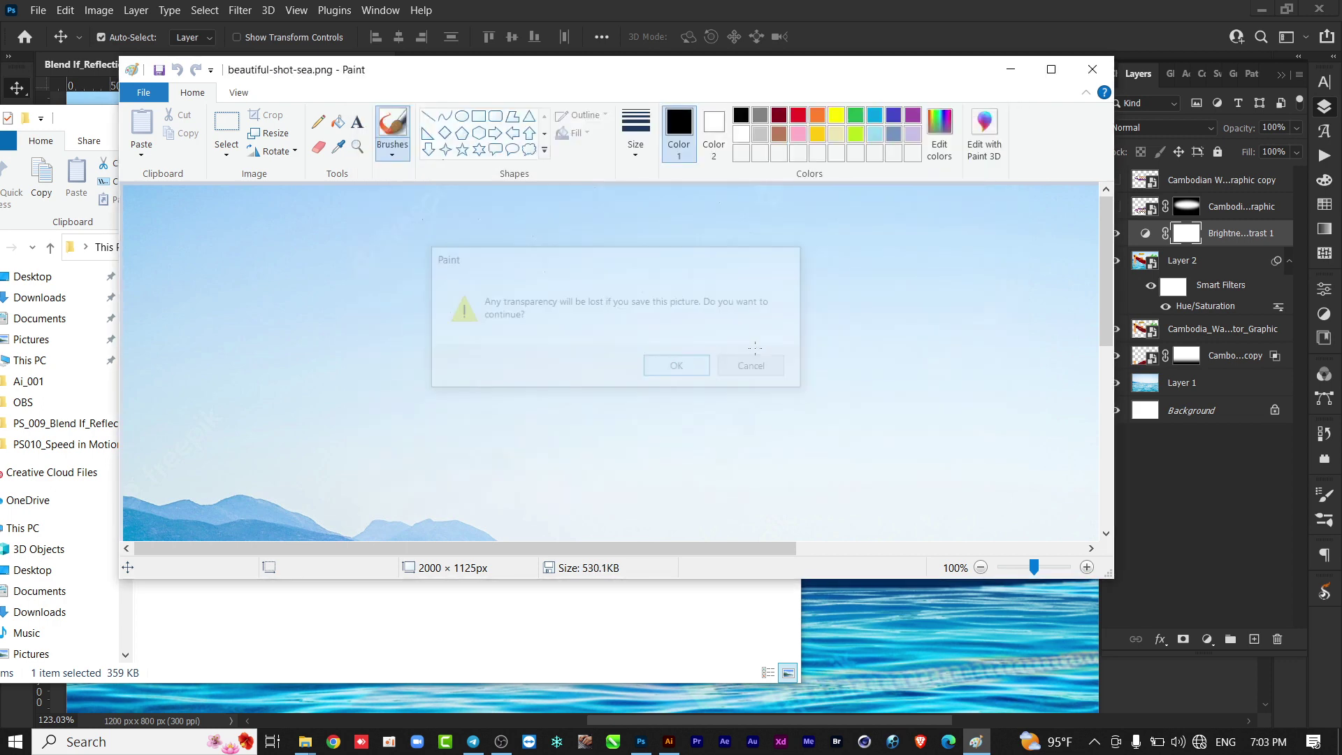
pyautogui.click(1092, 69)
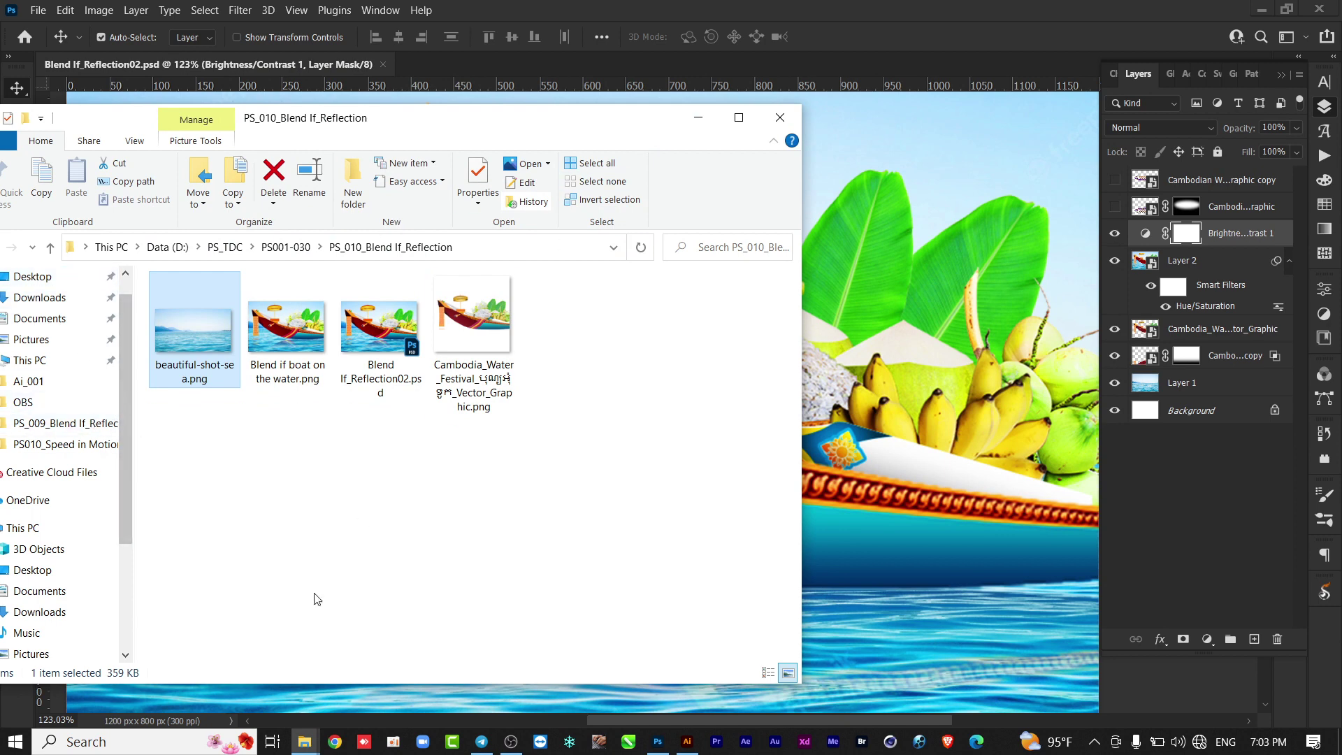
pyautogui.moveTo(304, 741)
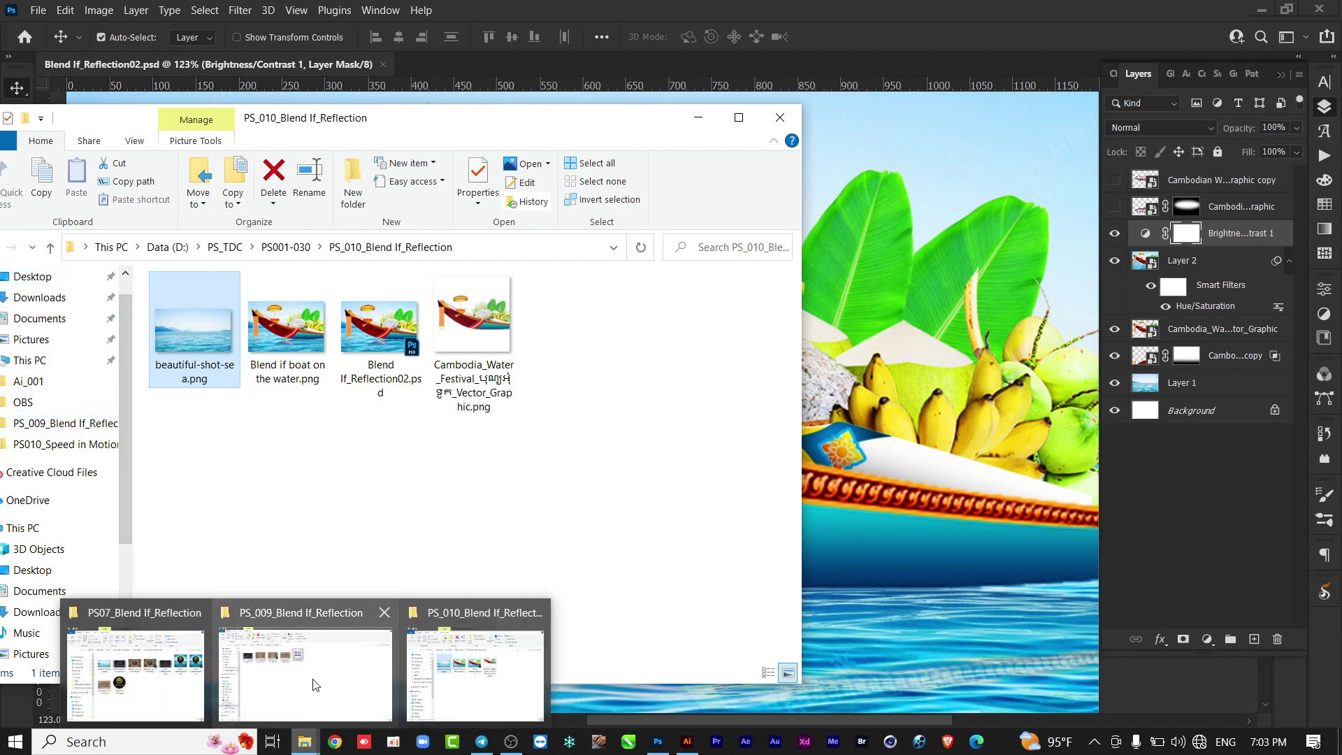
# Open beautiful-shot-sea.jpg from Pictures as a new Photoshop document, then return to the PS_010 folder
pyautogui.click(314, 685)
pyautogui.click(69, 230)
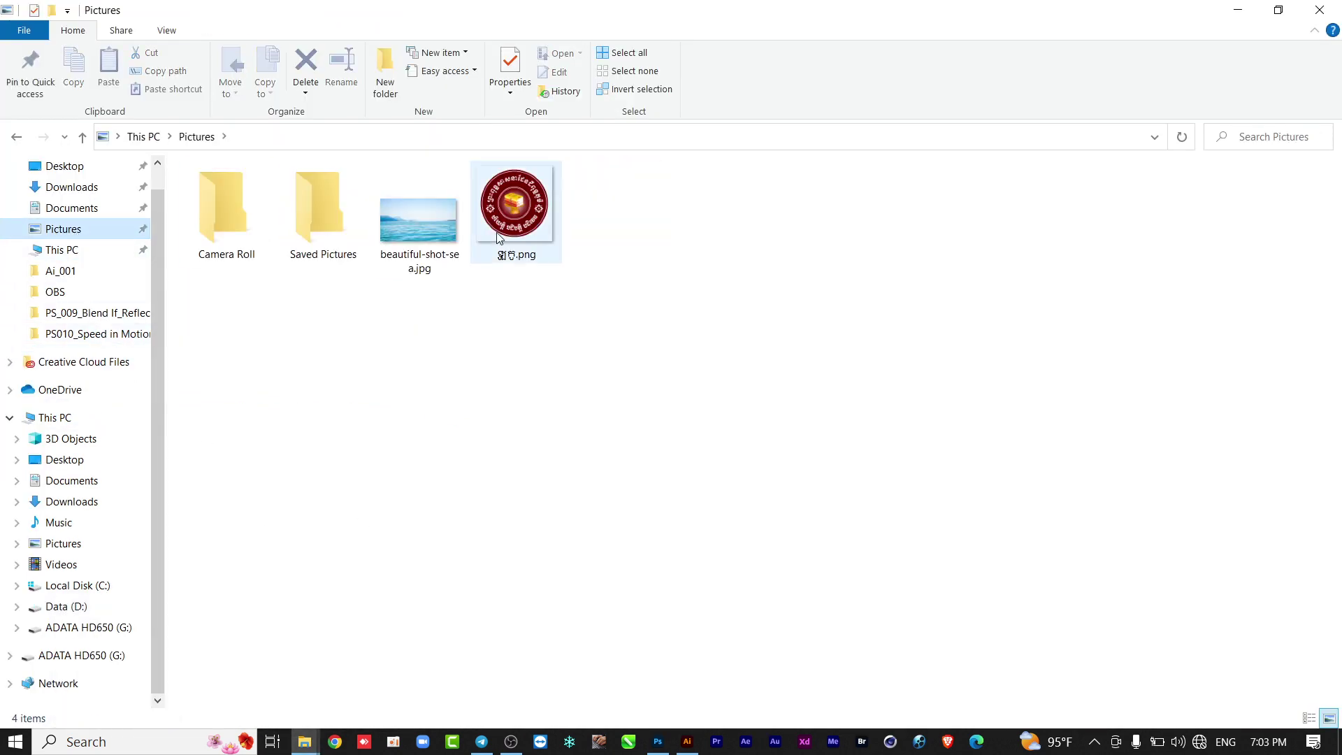
pyautogui.click(1278, 9)
pyautogui.click(818, 335)
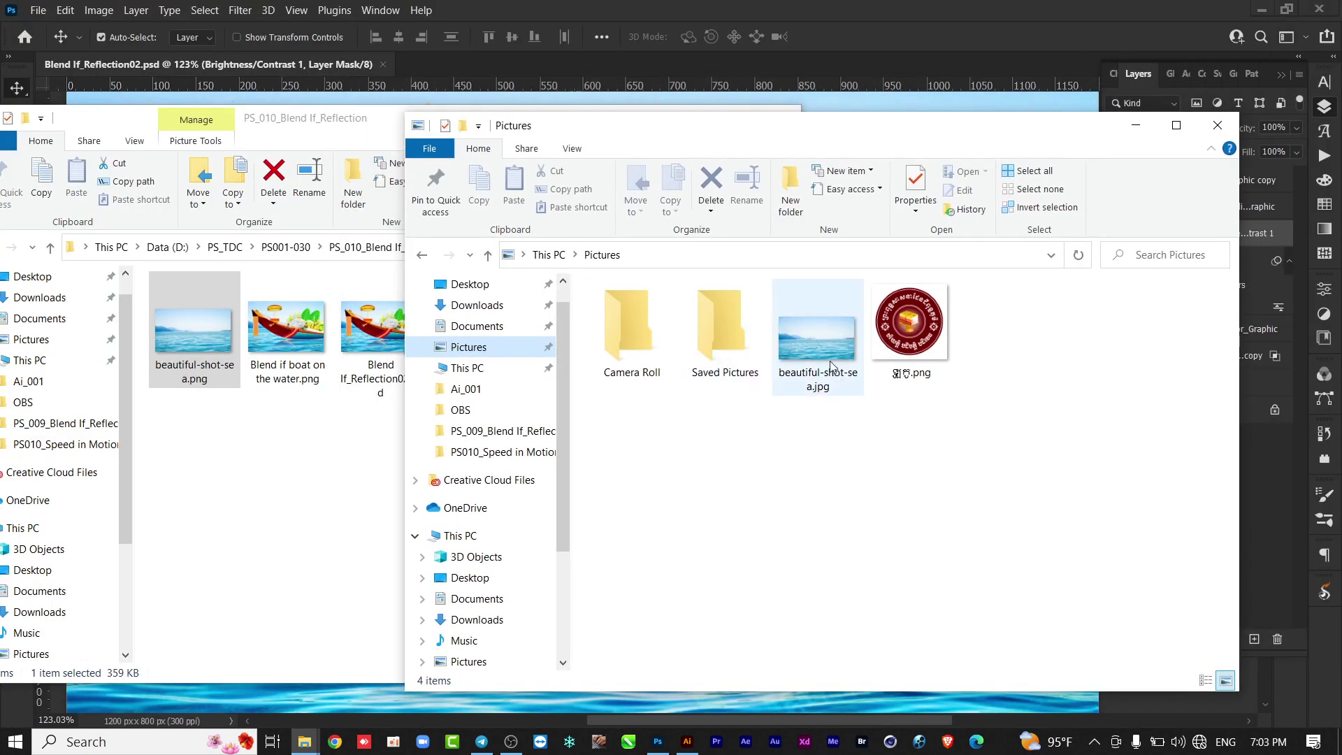
pyautogui.moveTo(820, 207); pyautogui.dragTo(853, 31)
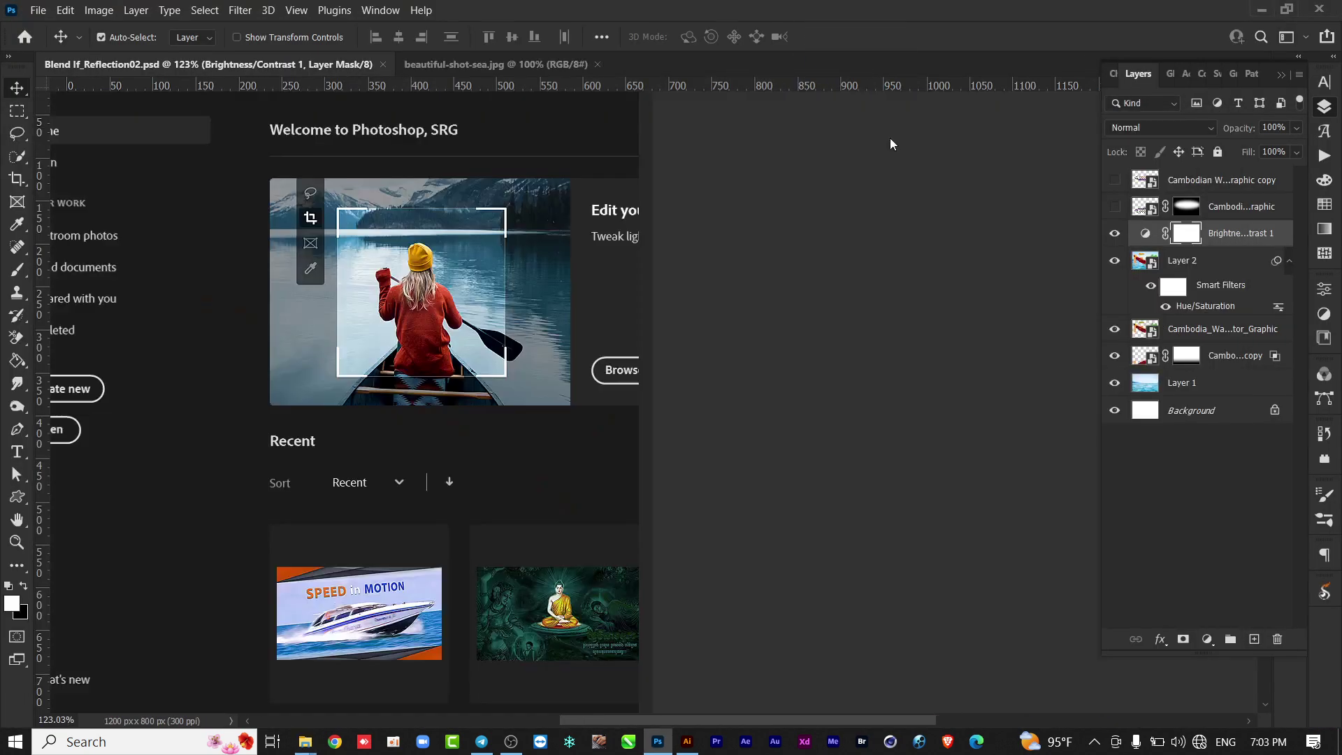
pyautogui.scroll(-2, 636, 393)
pyautogui.scroll(2, 783, 392)
pyautogui.scroll(1, 815, 392)
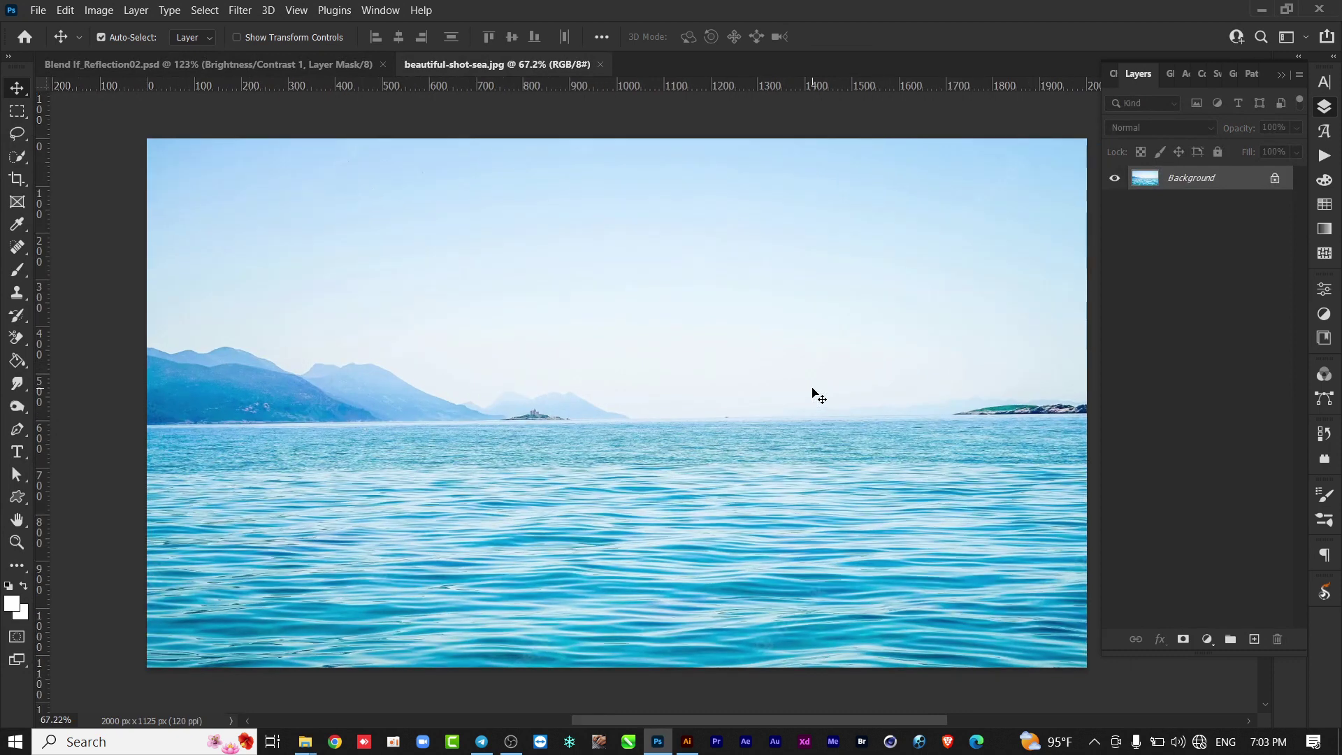
pyautogui.scroll(-2, 815, 395)
pyautogui.scroll(1, 999, 395)
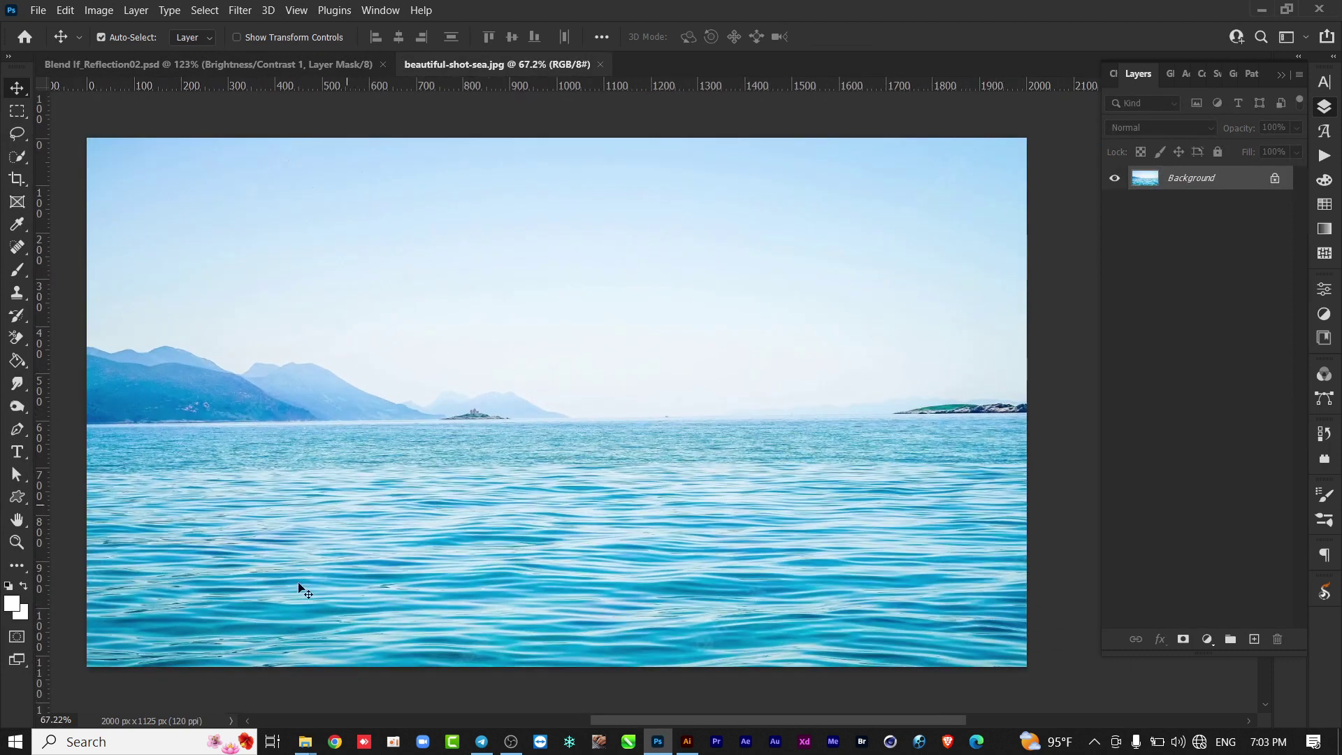
pyautogui.moveTo(304, 741)
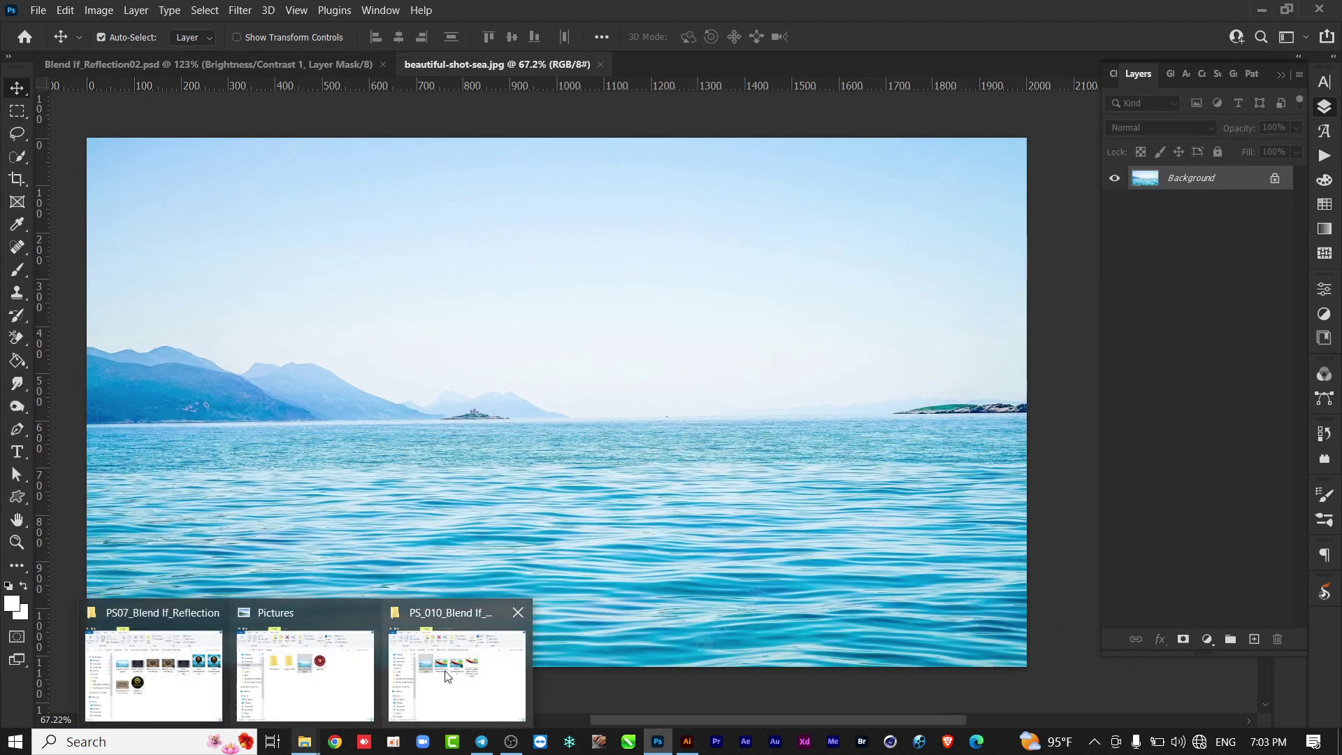
pyautogui.click(458, 676)
# Place the Cambodia_Water boat graphic on the sea photo, scaled to about 87% and nudged upward
pyautogui.moveTo(473, 314); pyautogui.dragTo(858, 331)
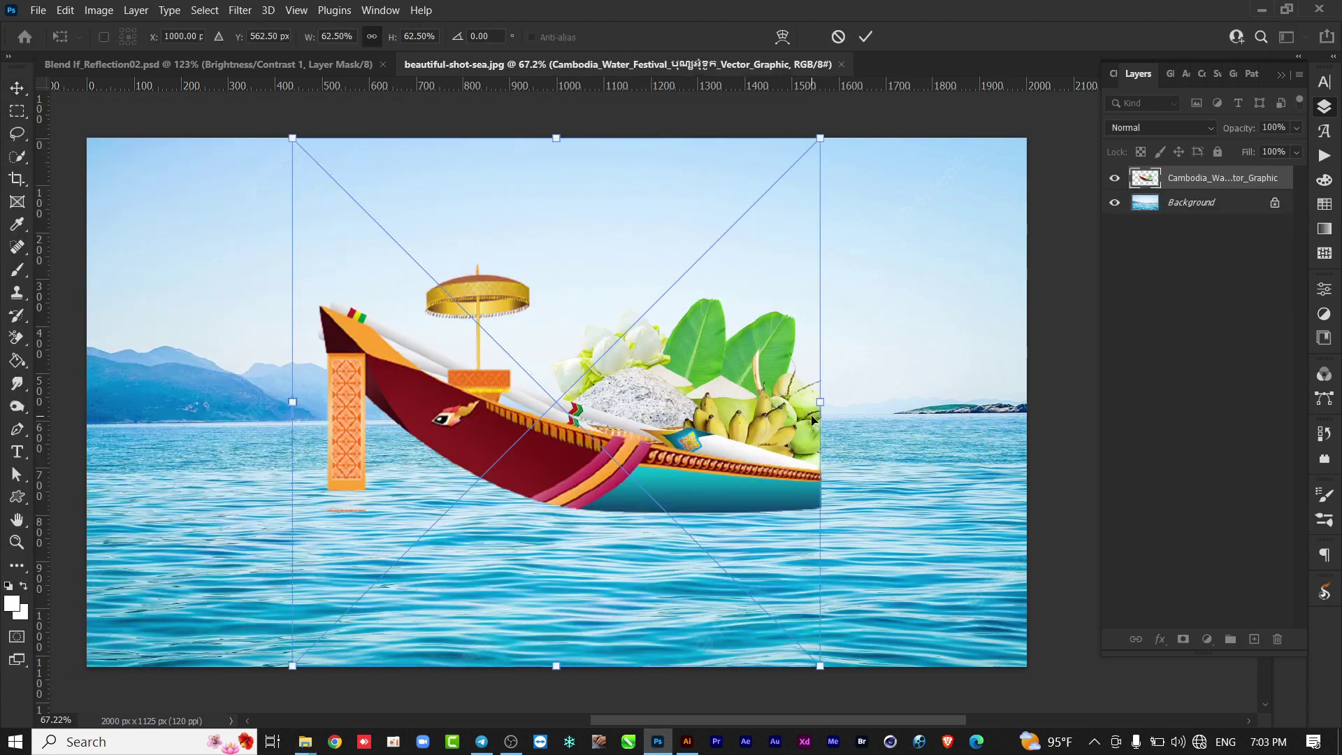
pyautogui.moveTo(813, 420); pyautogui.dragTo(1025, 402)
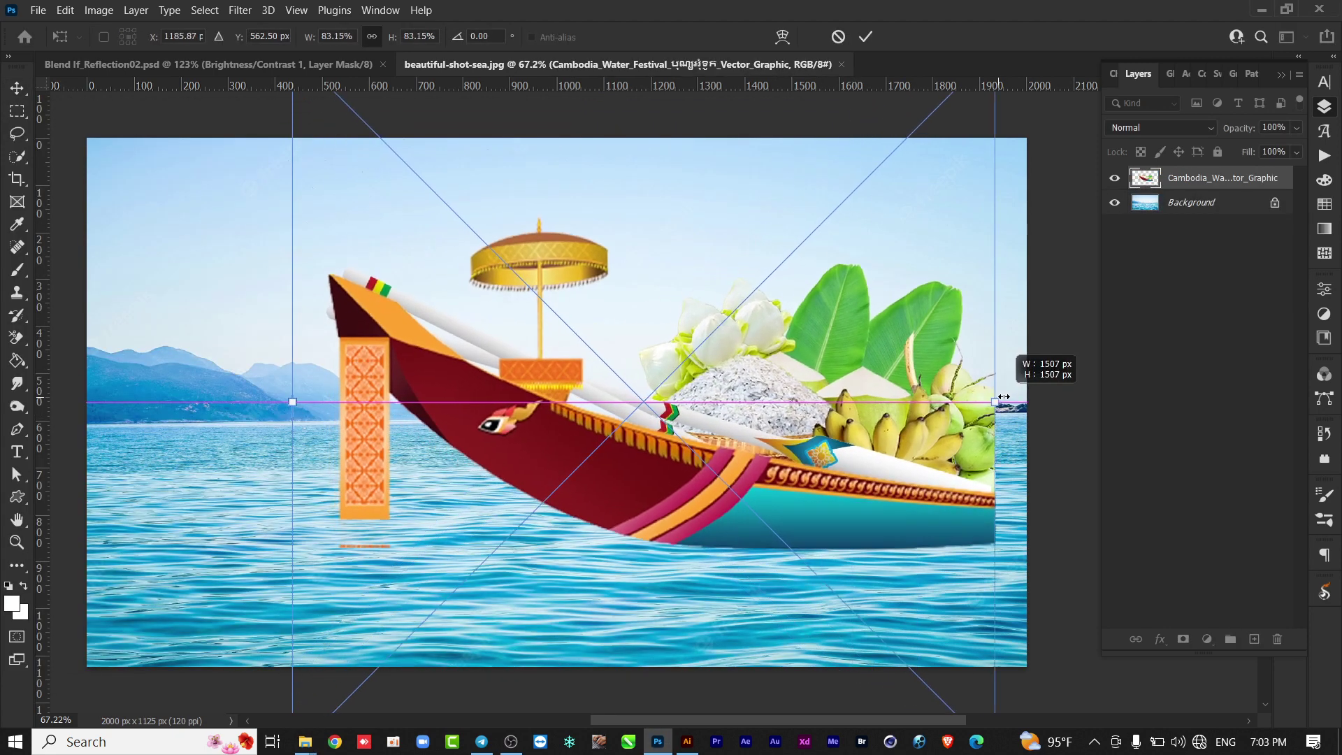
pyautogui.moveTo(776, 408)
pyautogui.mouseDown()
pyautogui.moveTo(782, 390)
pyautogui.moveTo(759, 414)
pyautogui.mouseUp()
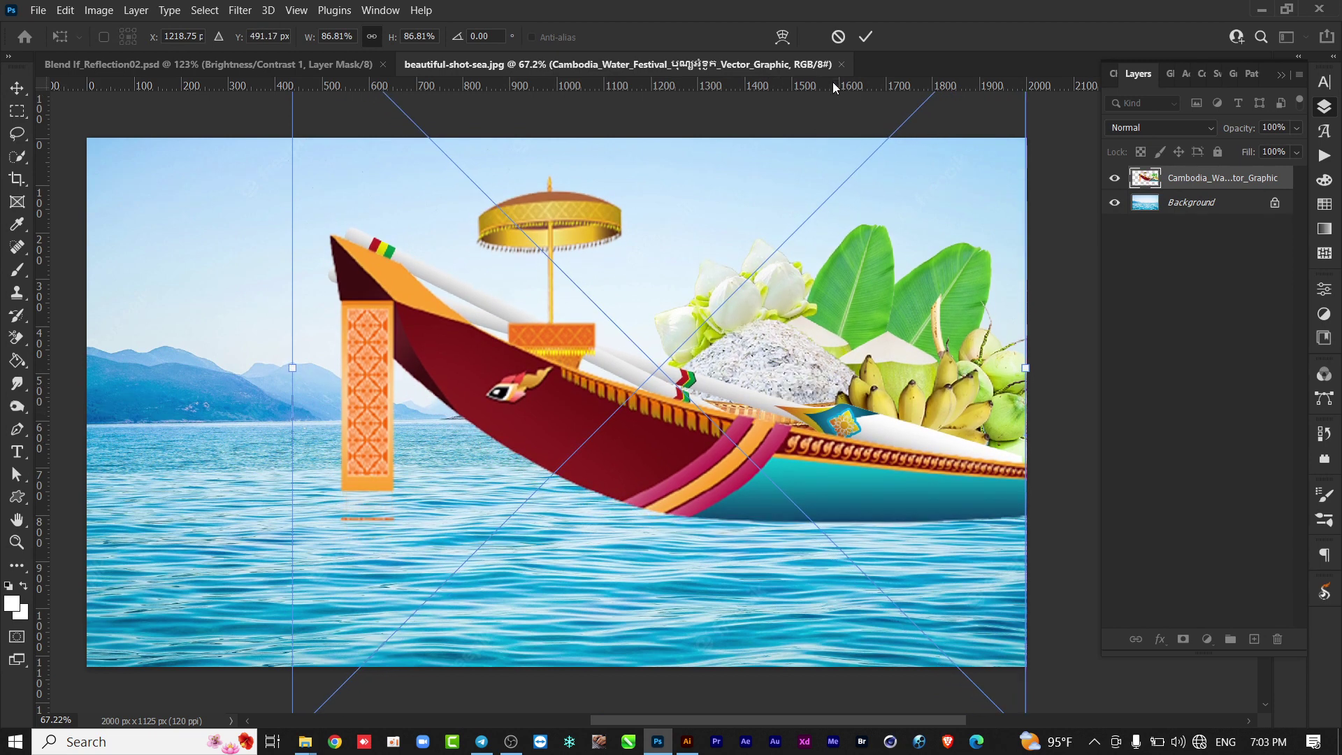
pyautogui.click(867, 40)
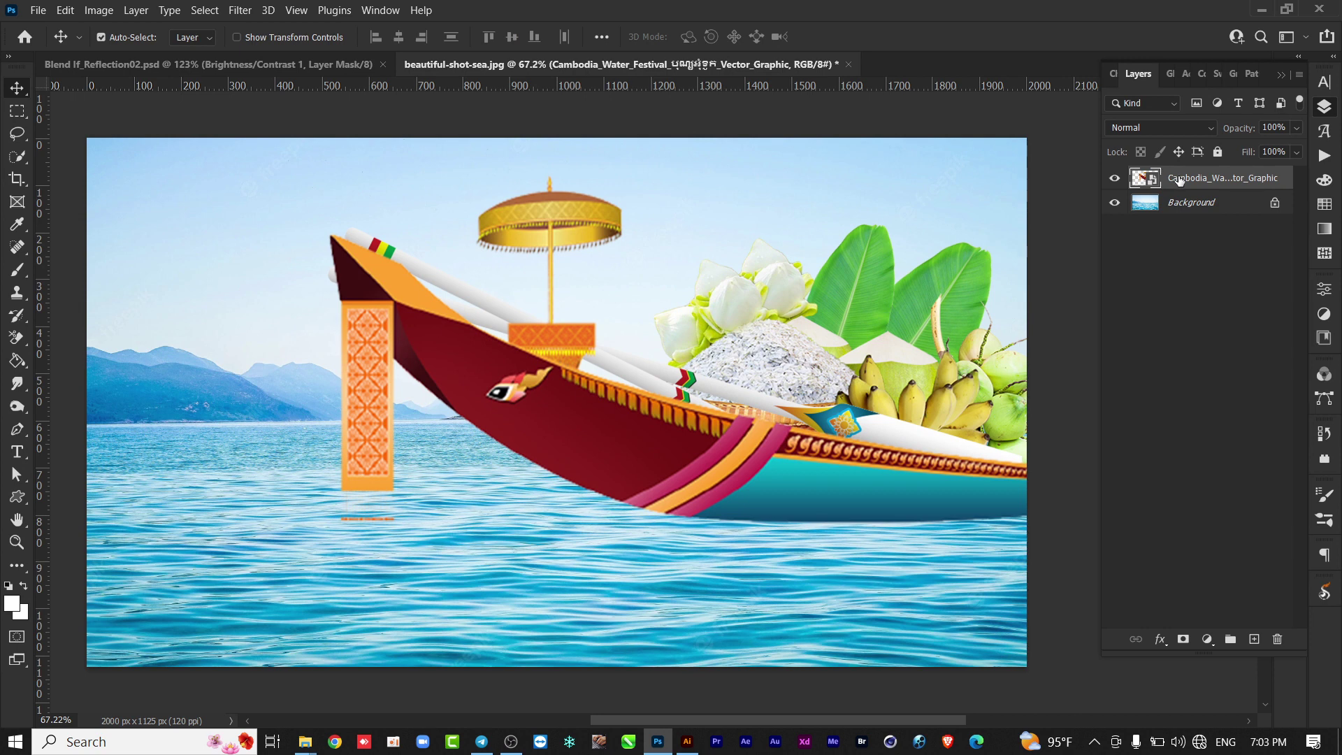
# Duplicate the boat layer, flip one copy vertically, and move it below the hull as a reflection
pyautogui.hotkey('ctrl', 'j')
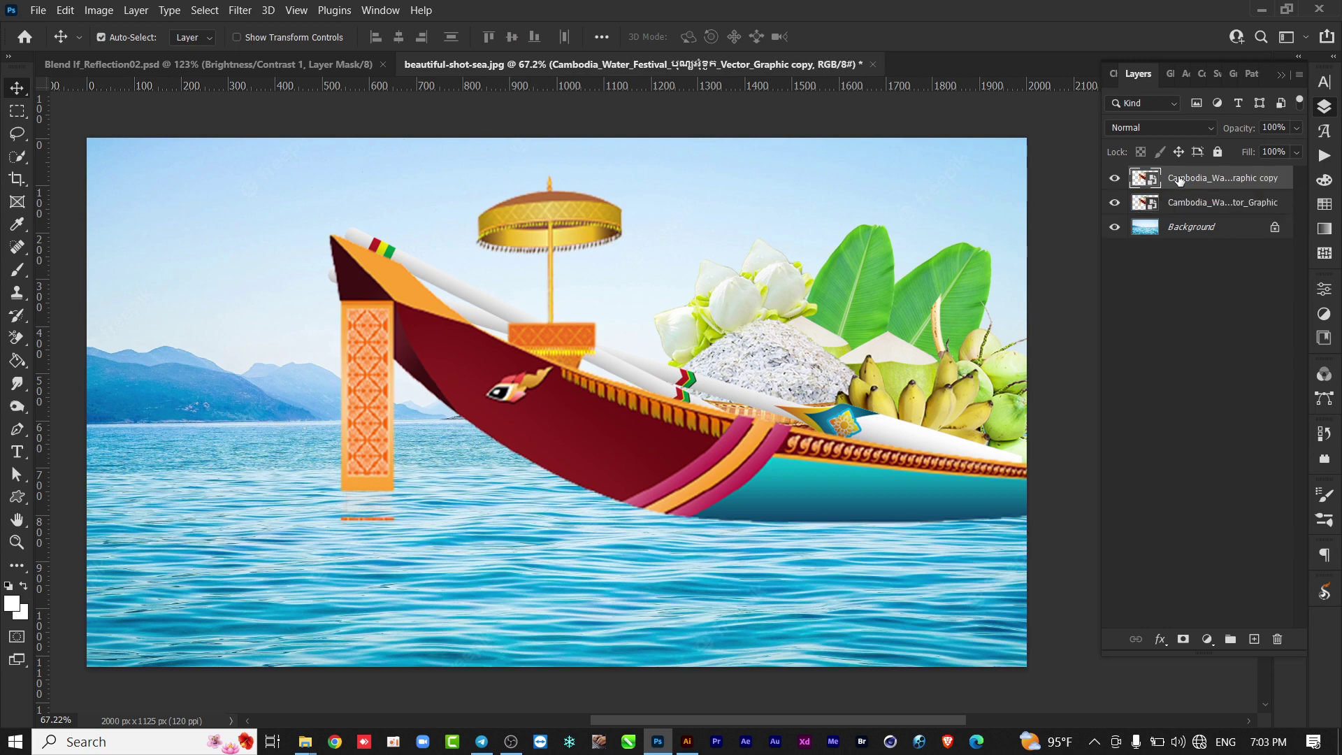
pyautogui.click(1178, 204)
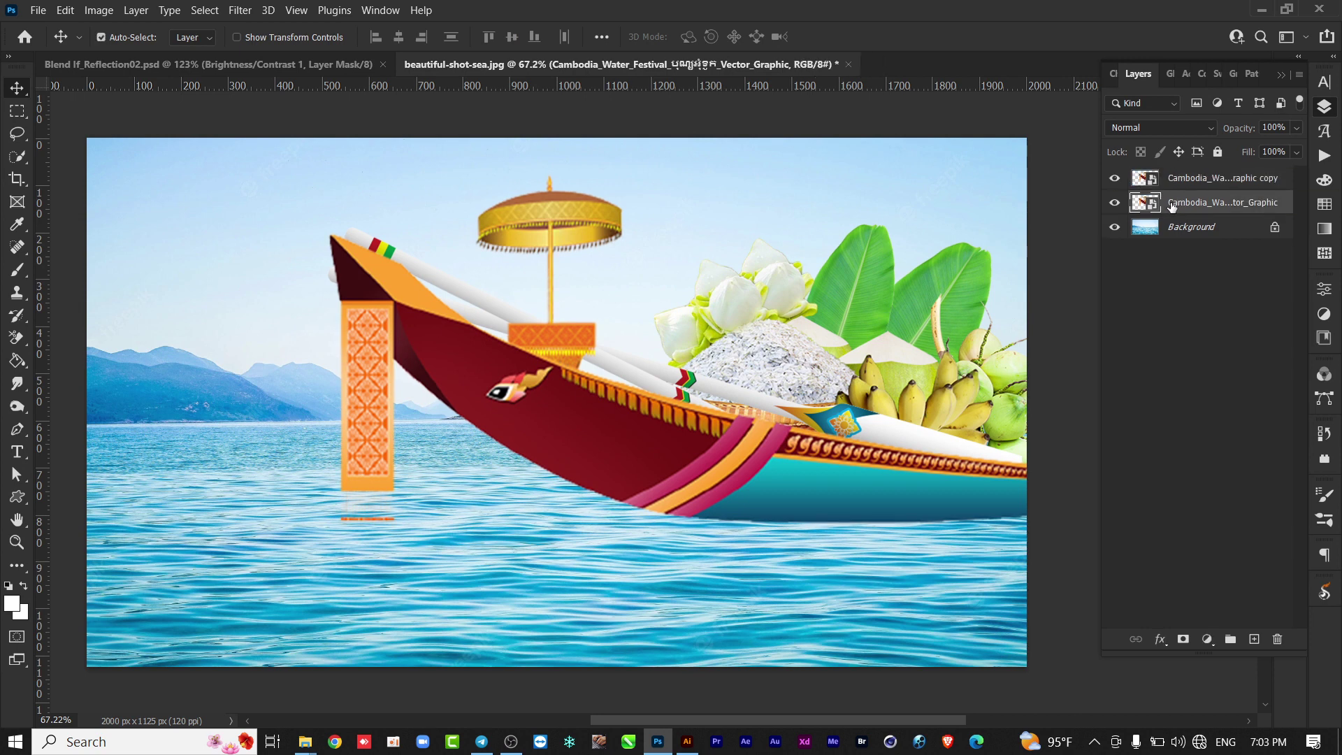
pyautogui.hotkey('ctrl', 't')
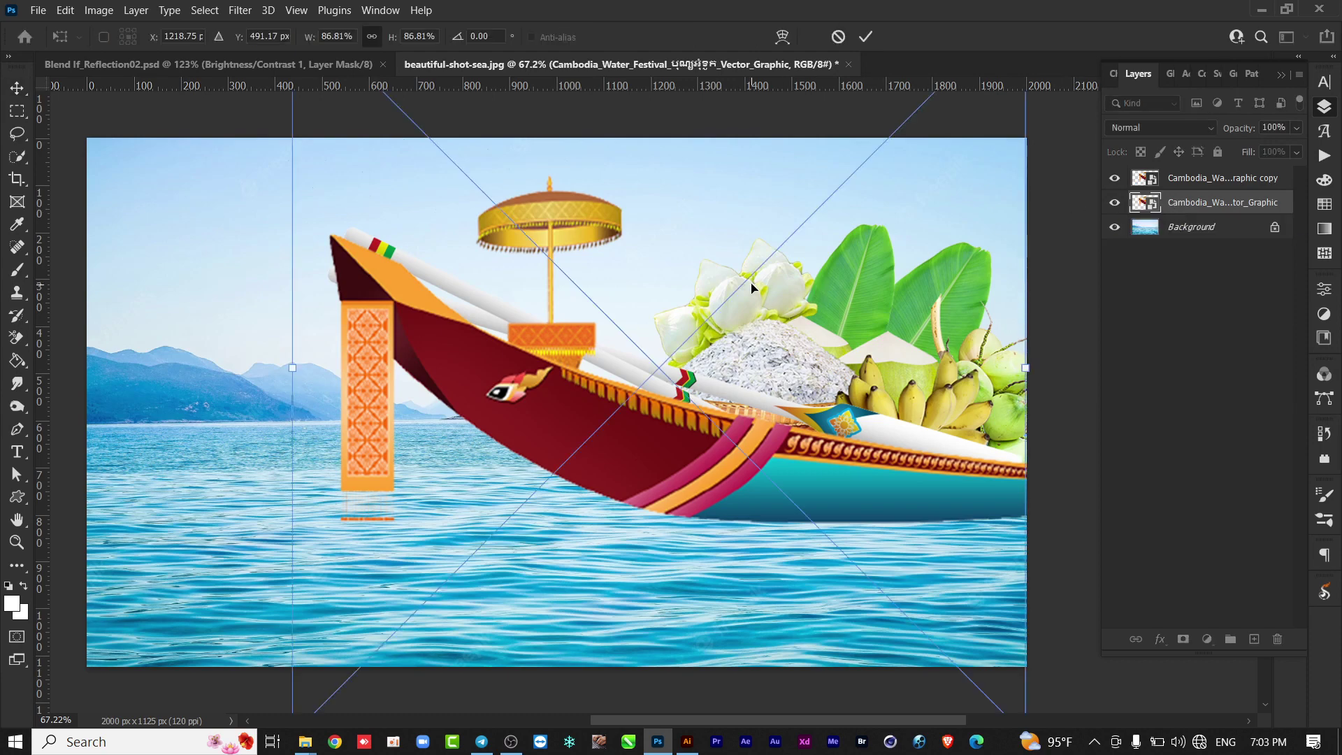
pyautogui.rightClick(753, 285)
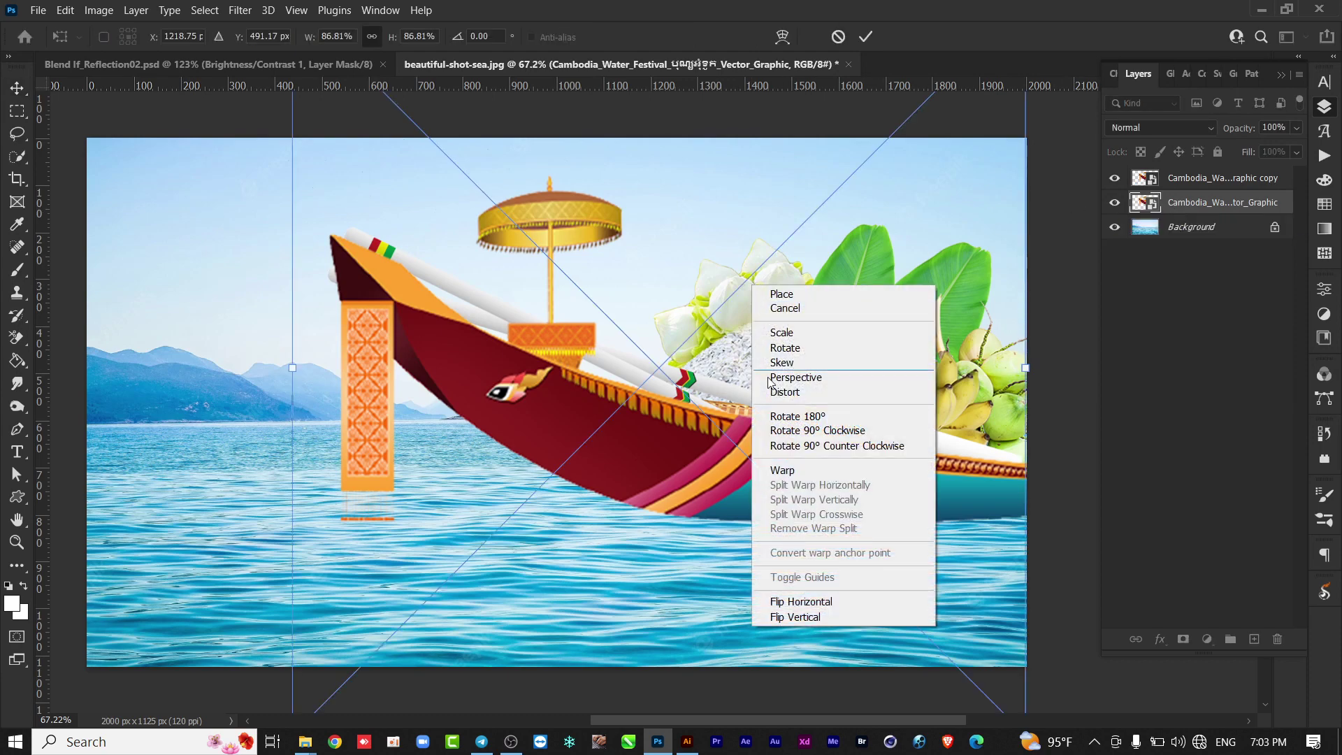
pyautogui.click(811, 617)
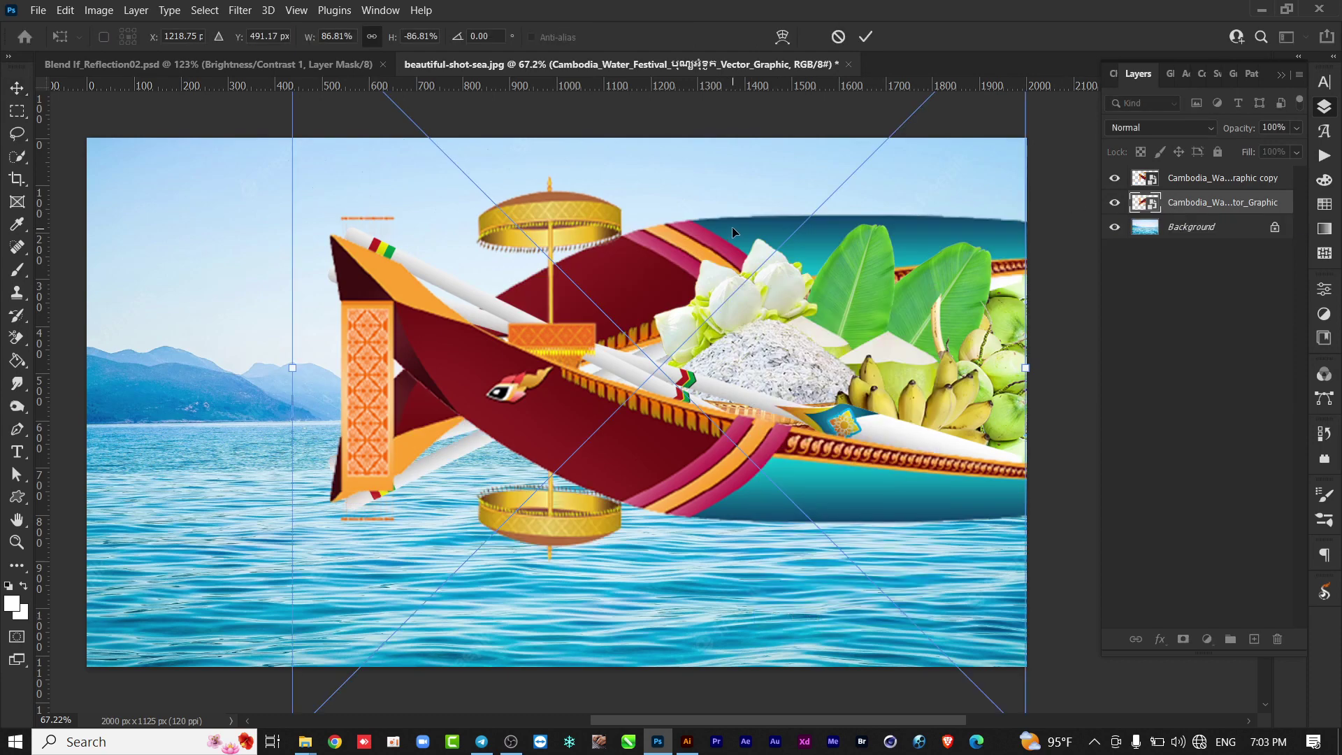
pyautogui.moveTo(733, 241); pyautogui.dragTo(731, 534)
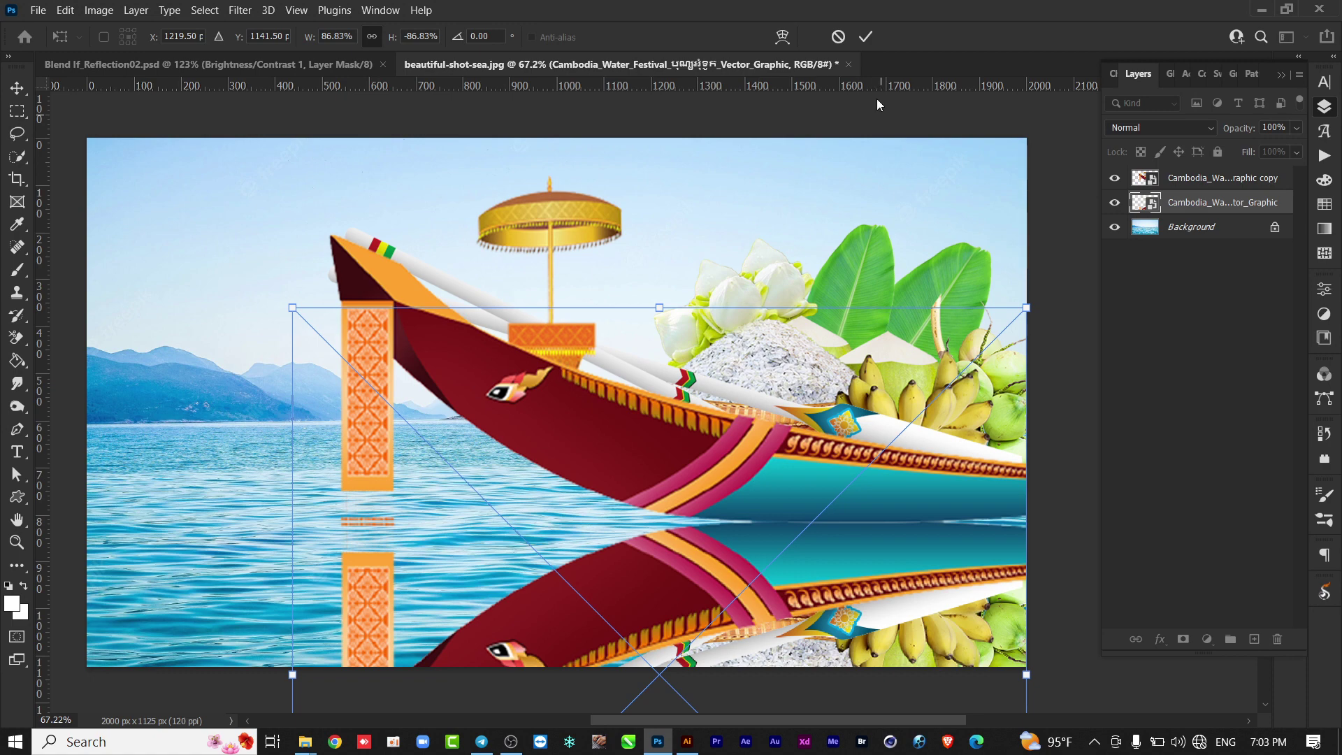
pyautogui.click(866, 36)
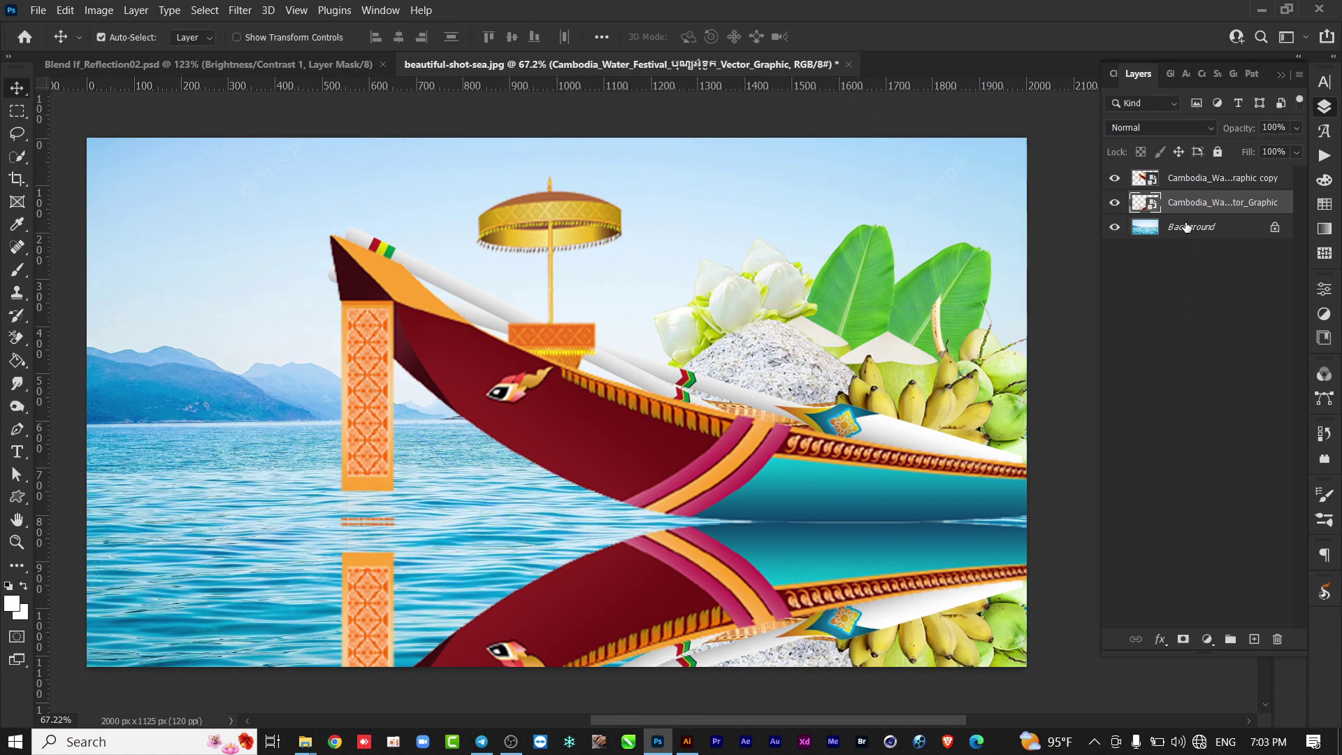
# Compare layer visibility, then select a rectangle from the sky to just below the boat
pyautogui.click(1114, 203)
pyautogui.click(1114, 227)
pyautogui.click(16, 111)
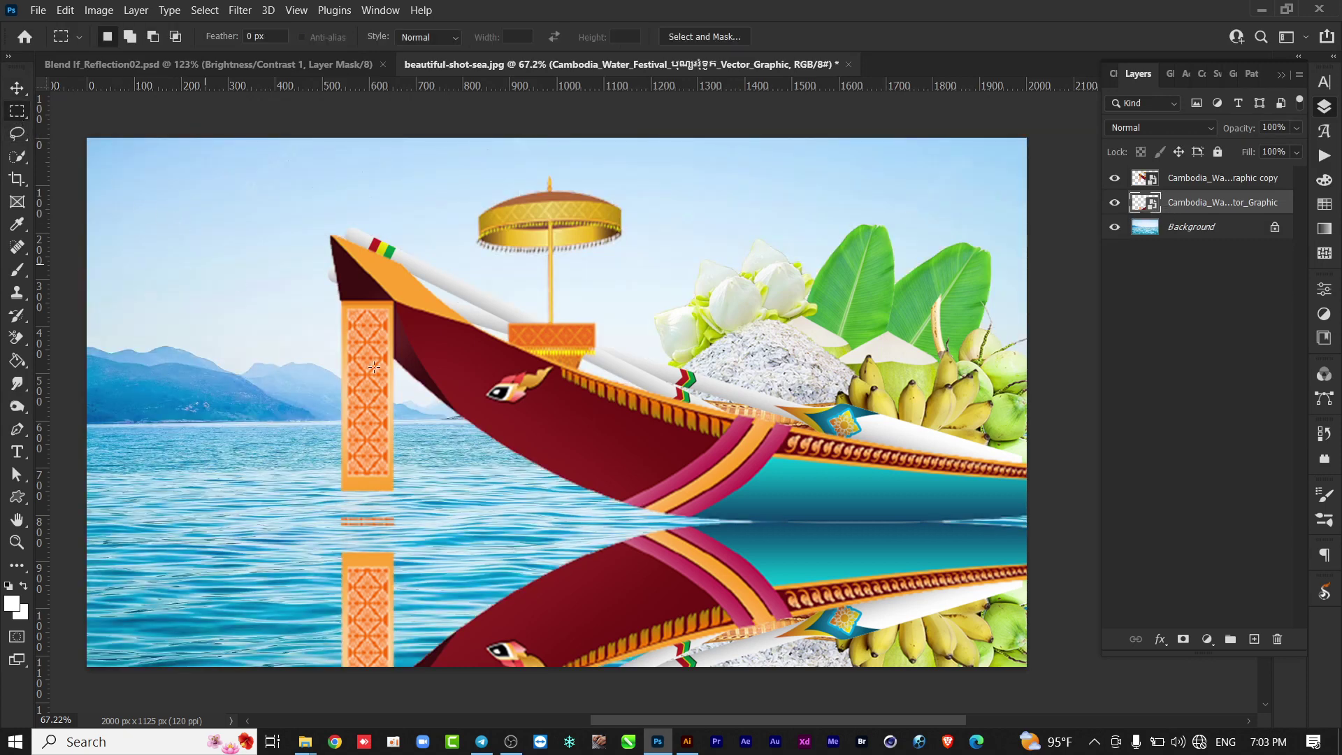
pyautogui.moveTo(128, 174); pyautogui.dragTo(1087, 533)
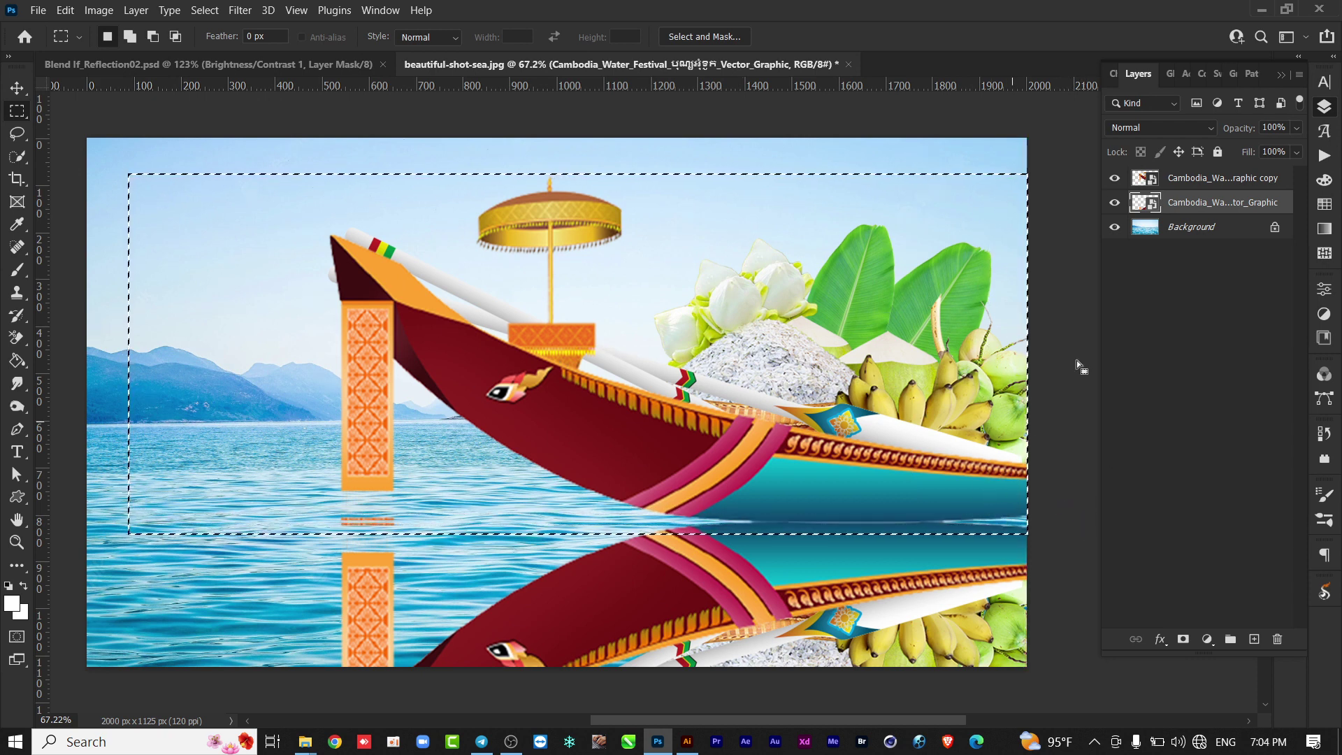
pyautogui.click(1121, 205)
# Mask the reflection layer with that selection and feather the mask to about 85 px
pyautogui.click(1183, 639)
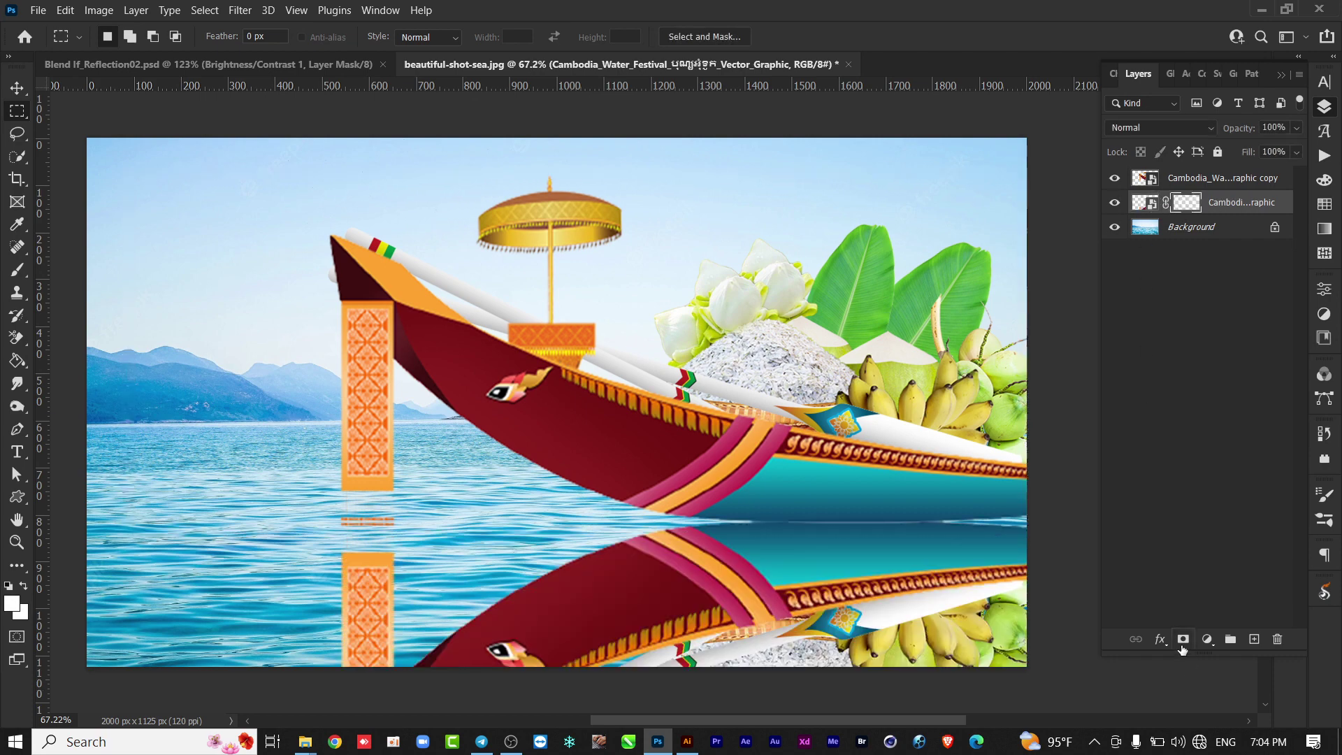
pyautogui.doubleClick(1181, 204)
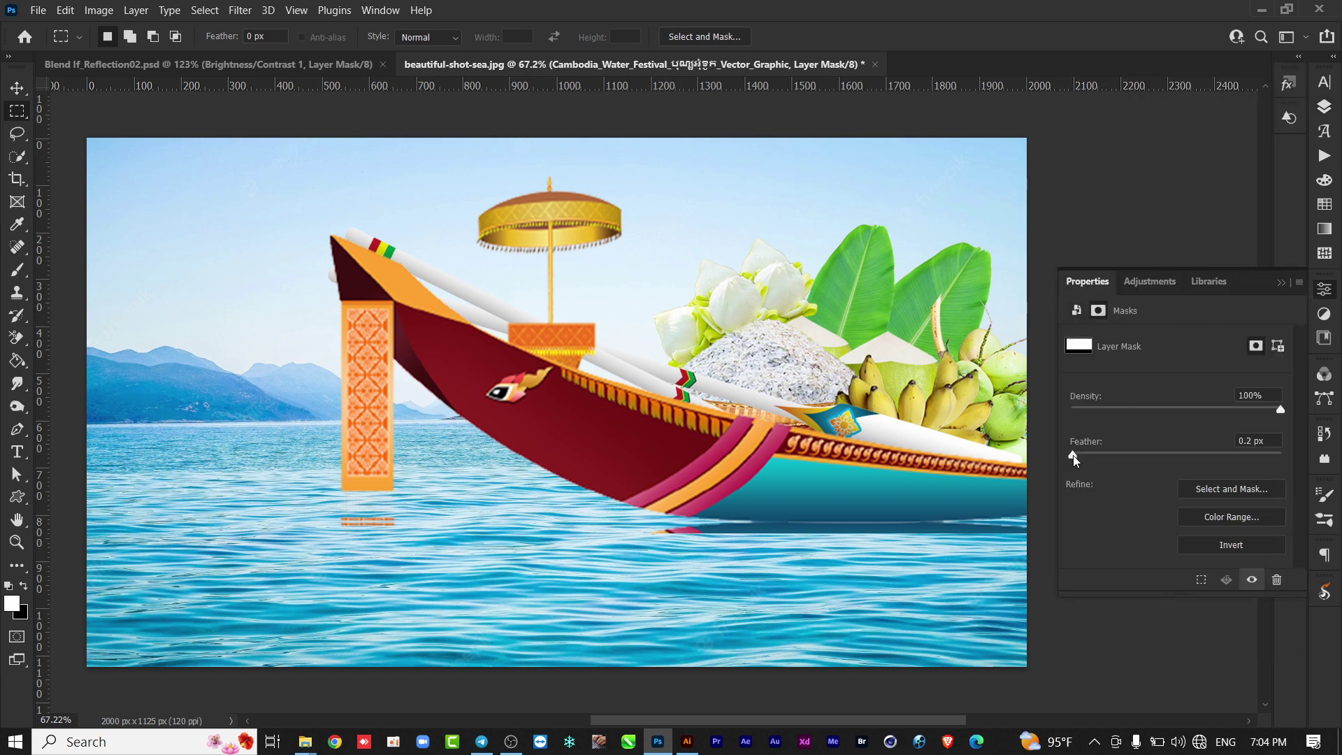
pyautogui.moveTo(1097, 454); pyautogui.dragTo(1195, 454)
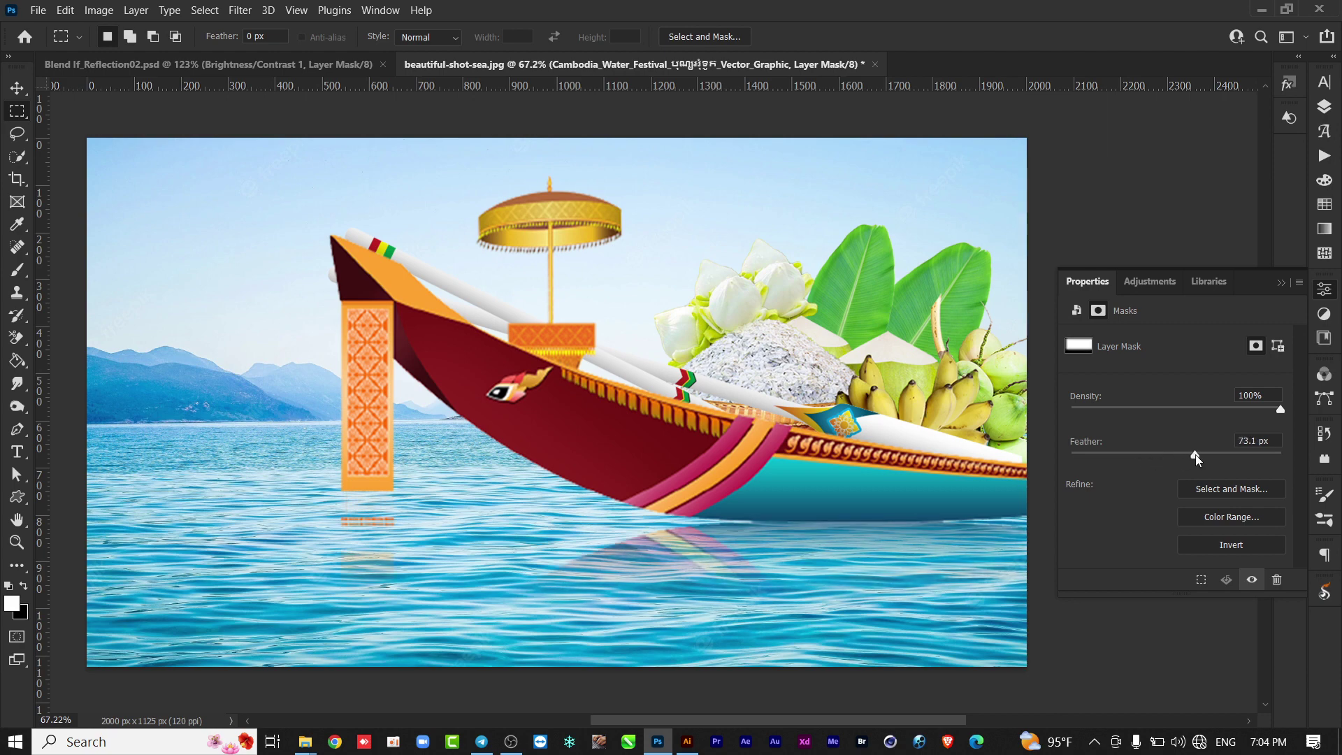
pyautogui.scroll(1, 683, 552)
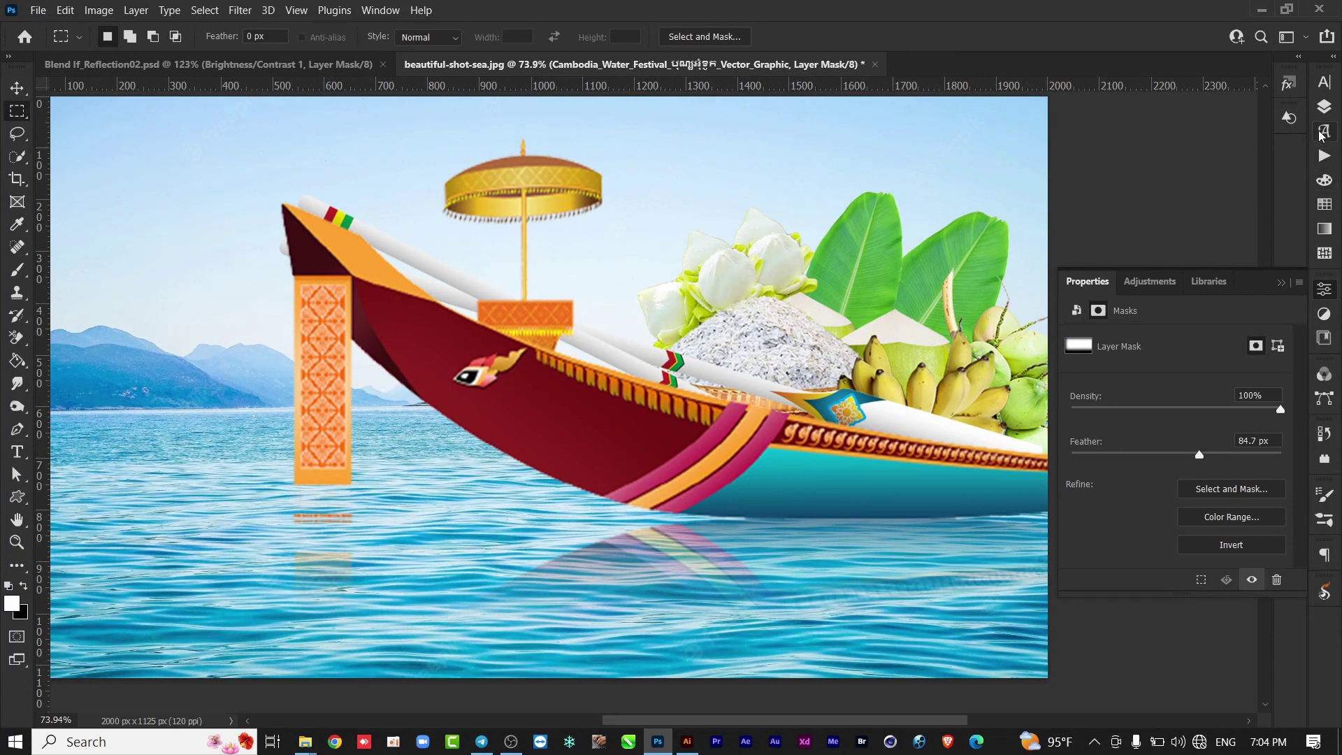
pyautogui.click(1324, 108)
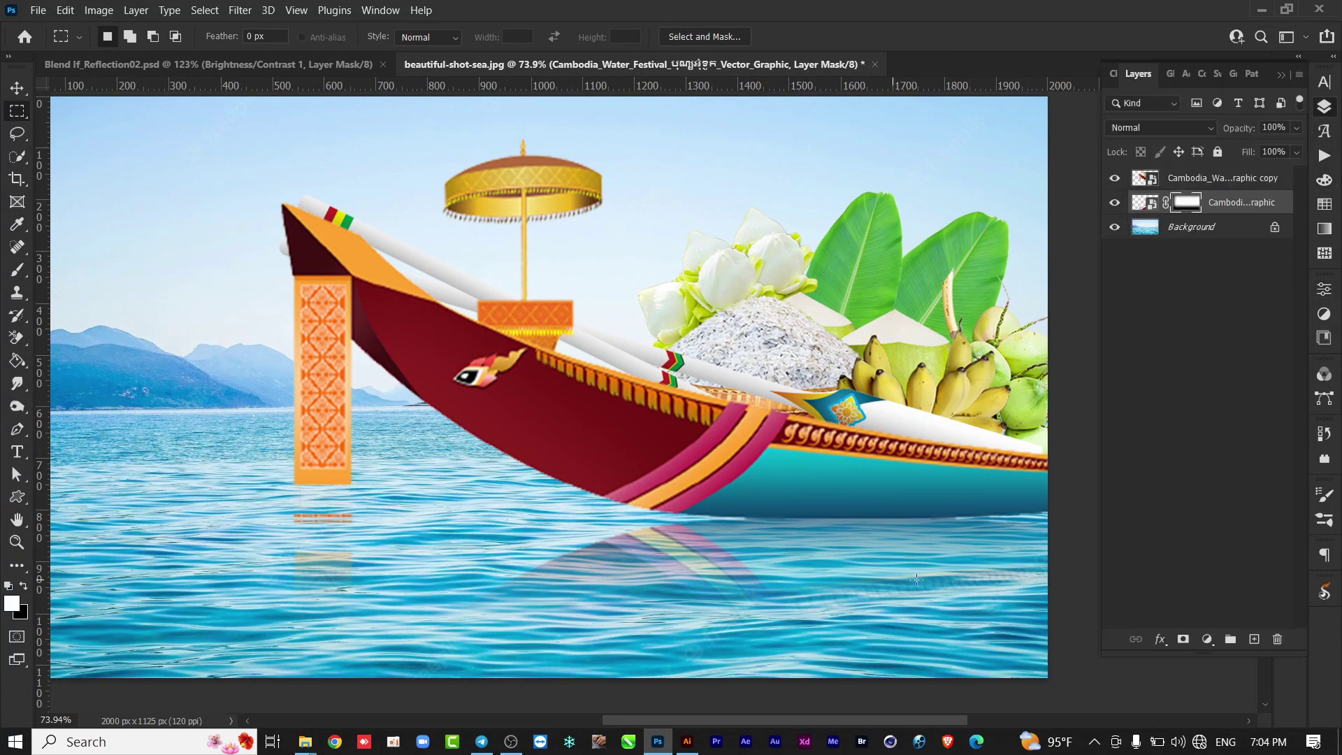
# Adjust and split the reflection's Underlying Layer Blend If sliders so the water ripples show through
pyautogui.doubleClick(1286, 202)
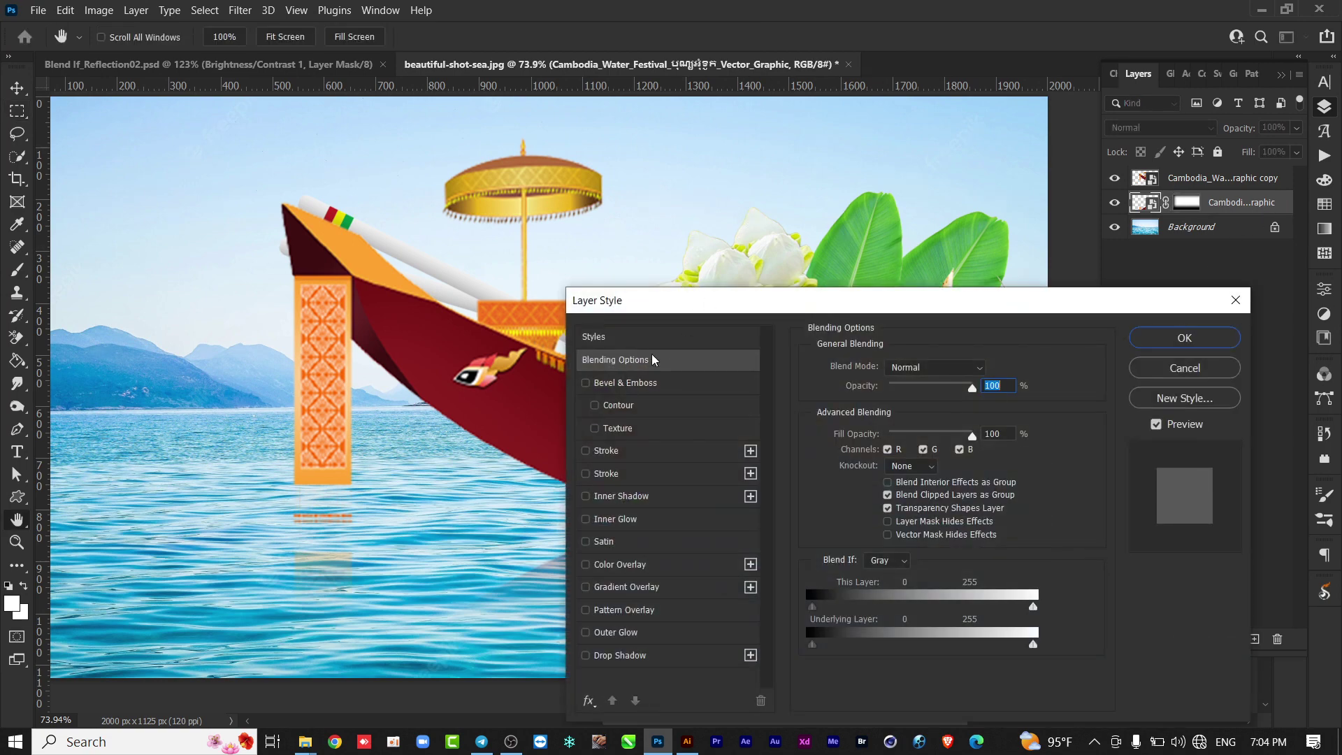
pyautogui.moveTo(714, 300)
pyautogui.mouseDown()
pyautogui.moveTo(172, 52)
pyautogui.moveTo(183, 66)
pyautogui.mouseUp()
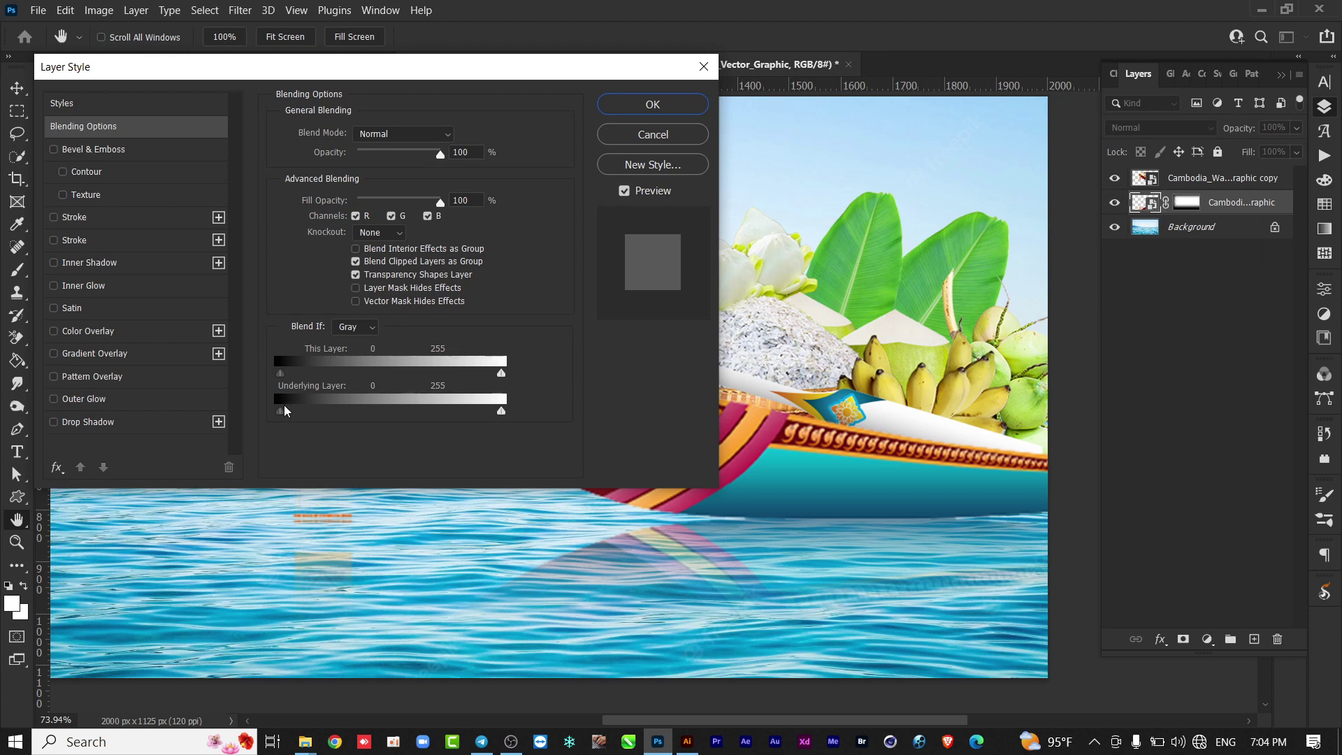
pyautogui.moveTo(282, 414)
pyautogui.mouseDown()
pyautogui.moveTo(445, 420)
pyautogui.moveTo(360, 399)
pyautogui.moveTo(400, 406)
pyautogui.mouseUp()
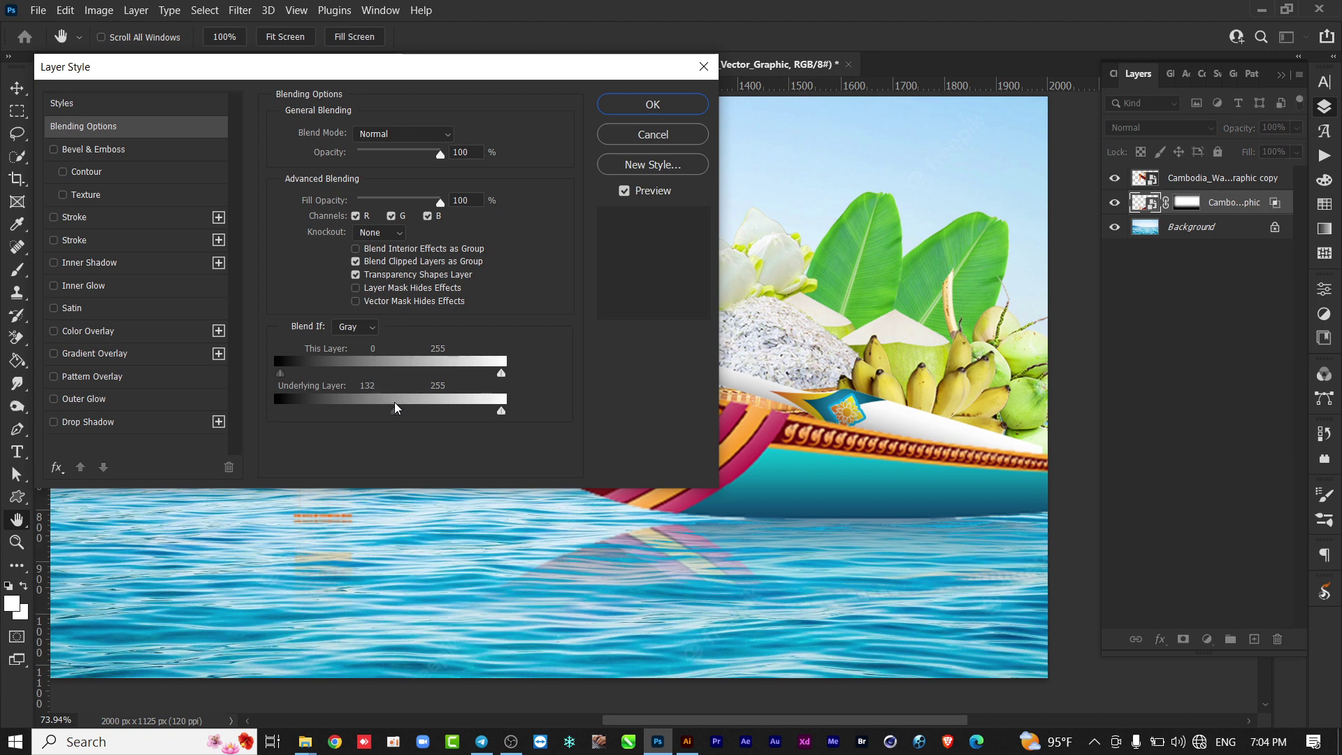
pyautogui.moveTo(502, 414); pyautogui.dragTo(470, 416)
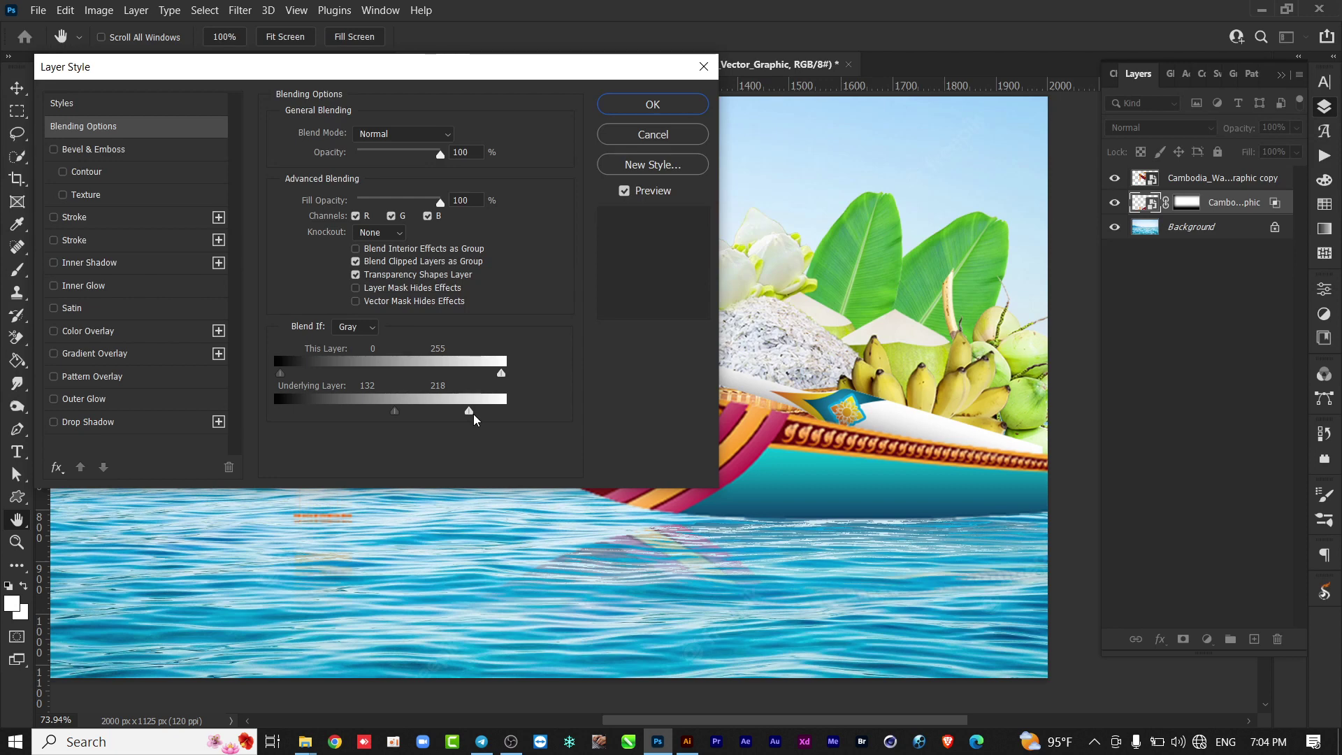
pyautogui.moveTo(468, 413)
pyautogui.mouseDown()
pyautogui.moveTo(458, 418)
pyautogui.moveTo(481, 418)
pyautogui.moveTo(399, 415)
pyautogui.mouseUp()
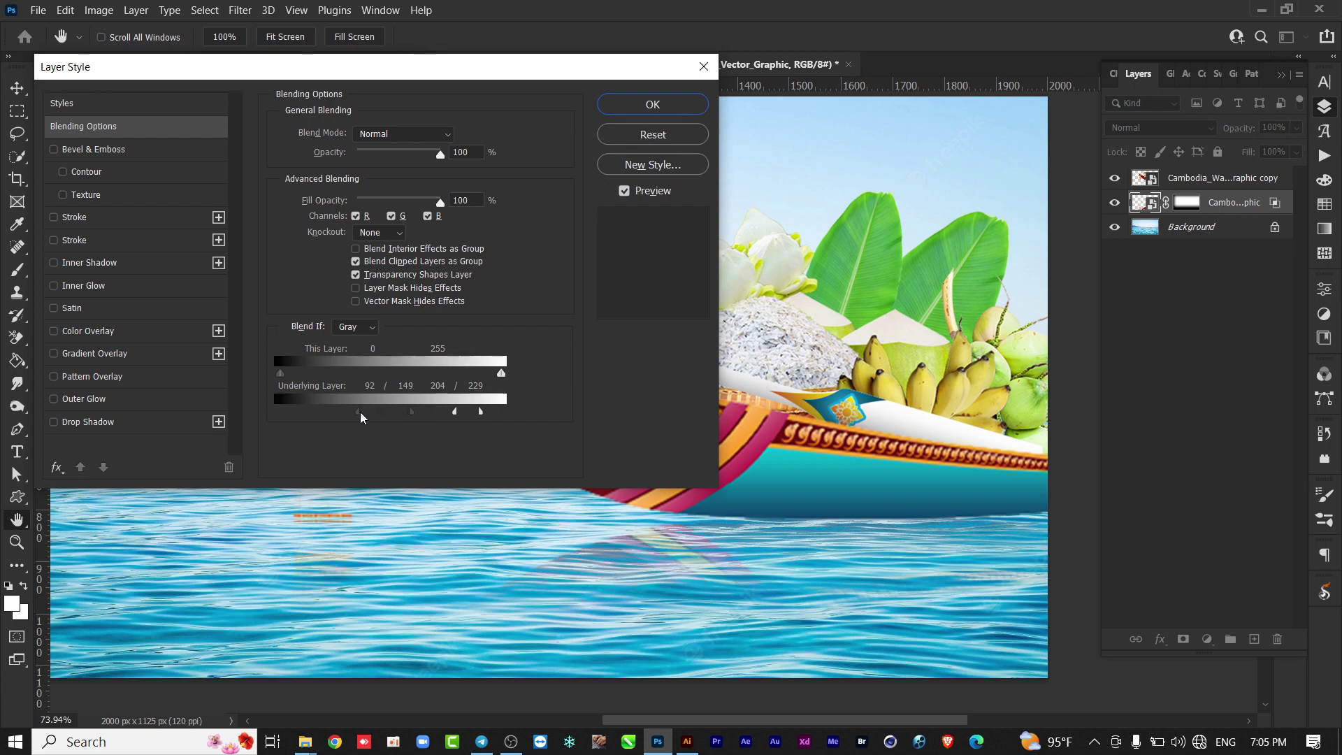
pyautogui.click(652, 104)
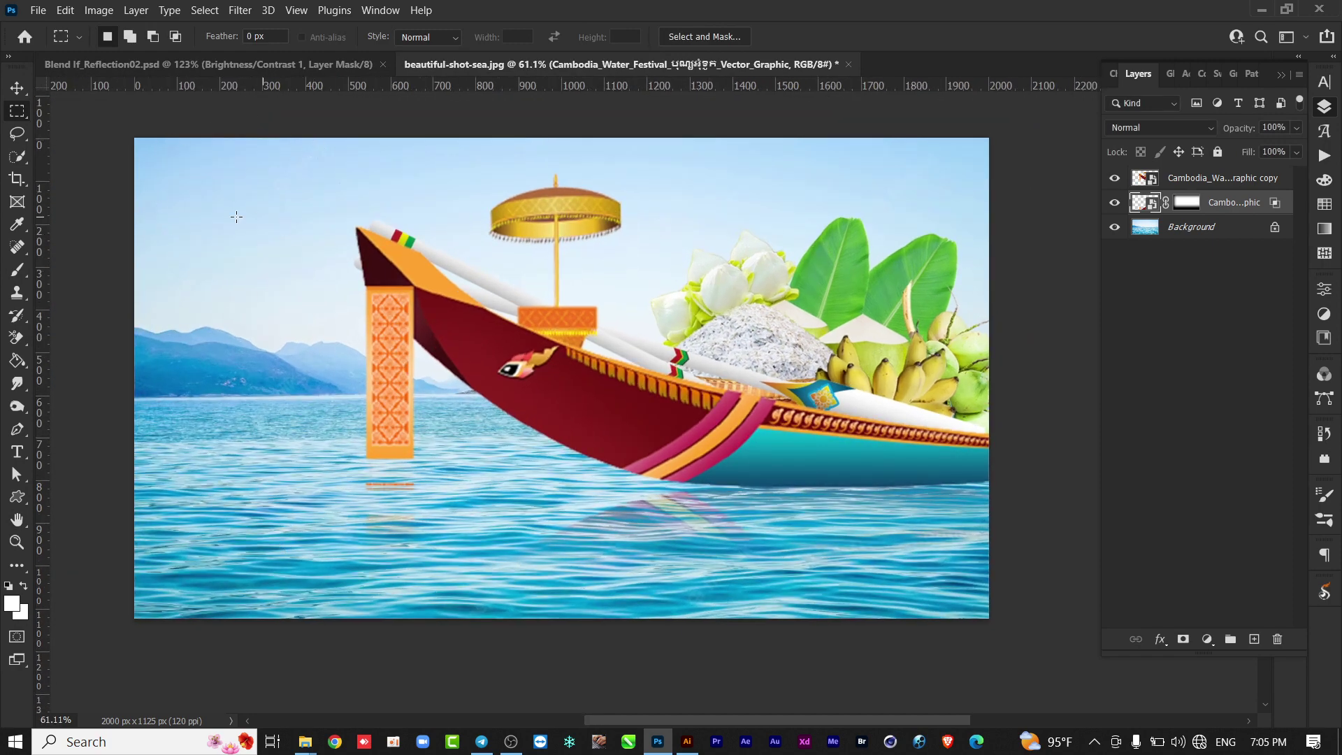
# Crop the image with a free Ratio preset, trimming the left side to 1560 × 1125 px
pyautogui.click(19, 180)
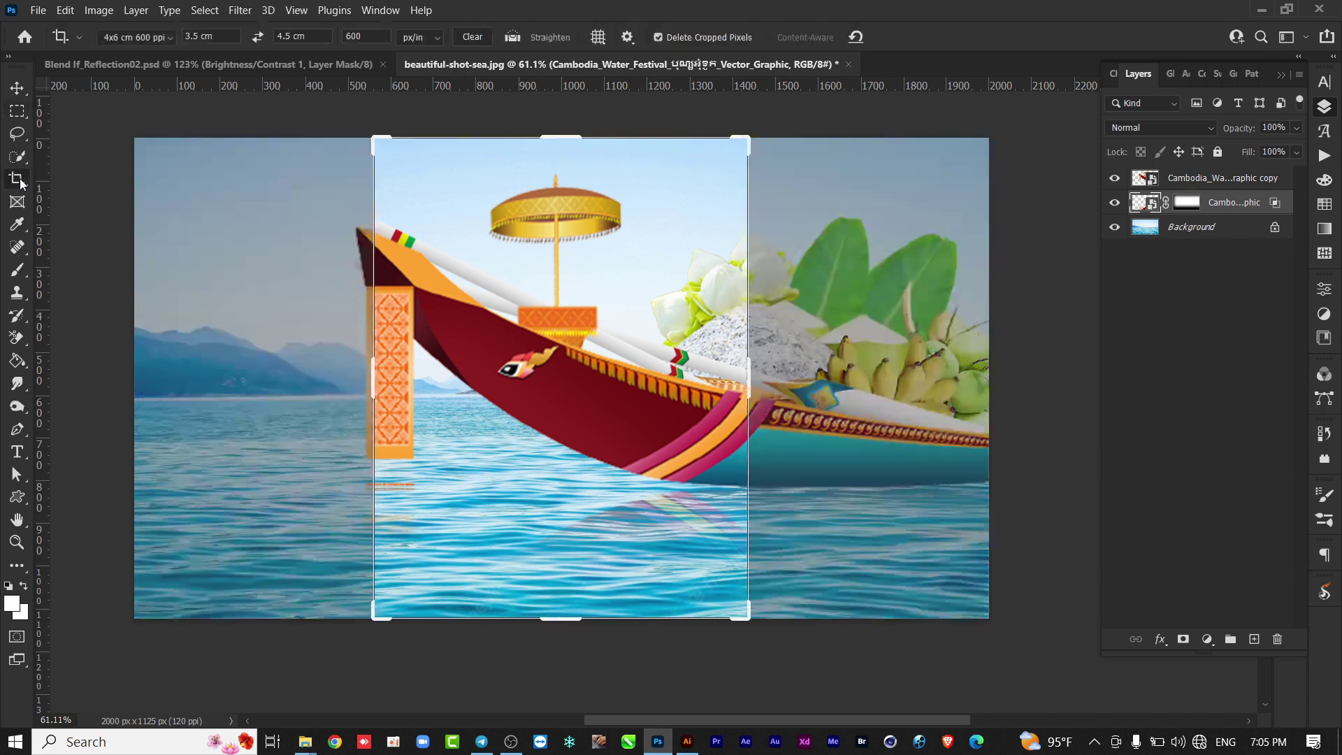
pyautogui.click(170, 39)
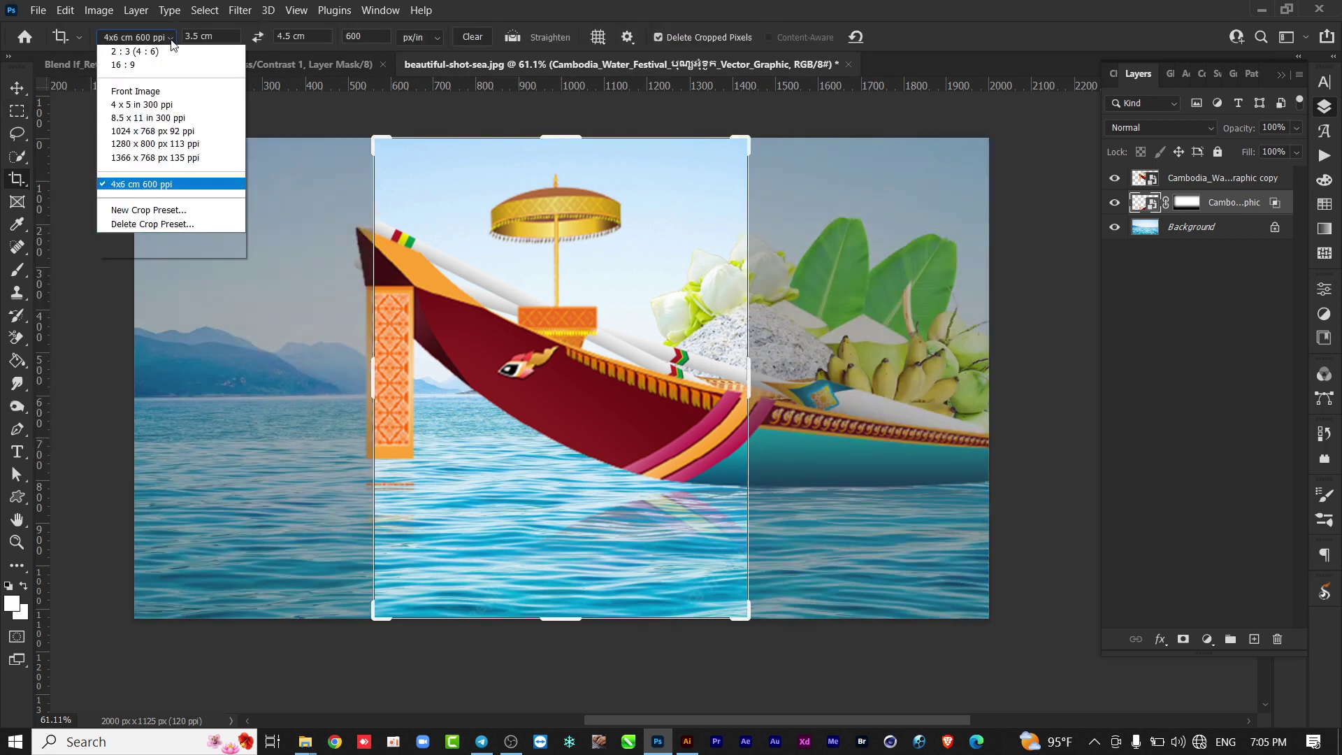
pyautogui.click(149, 52)
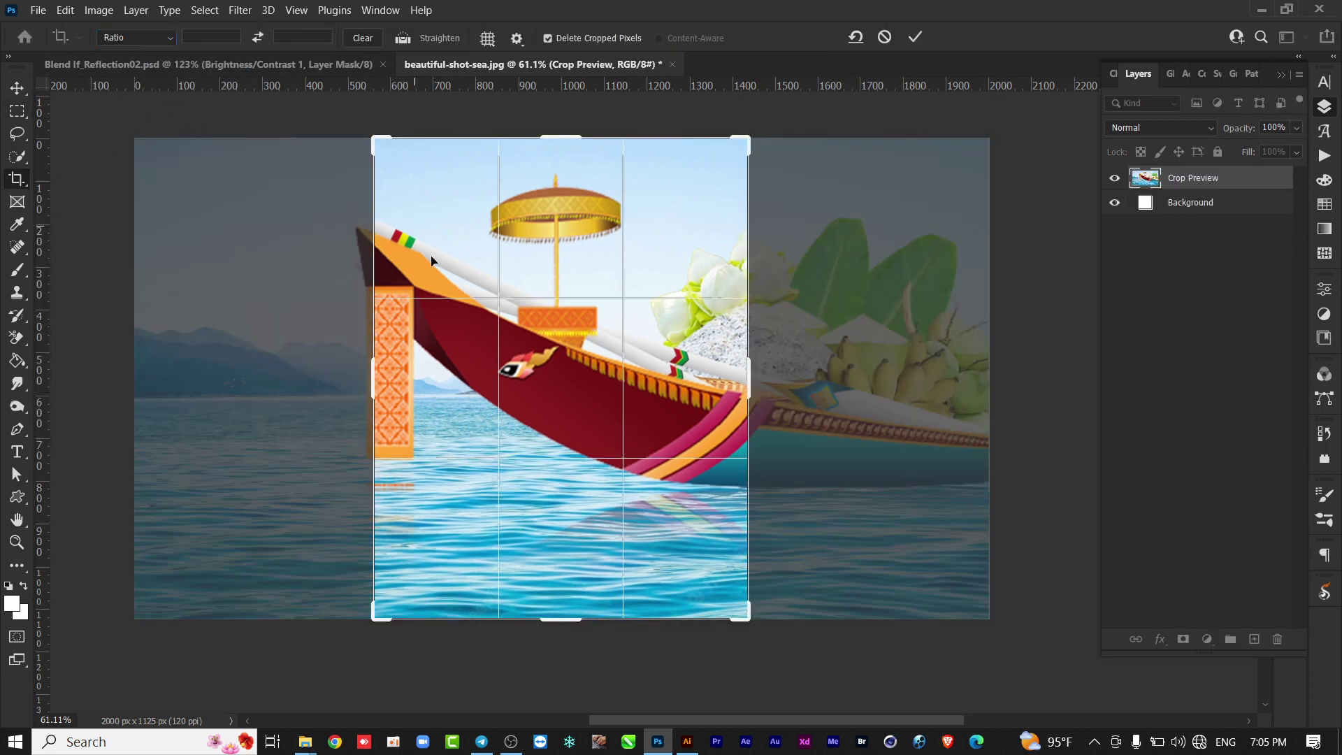
pyautogui.moveTo(368, 363); pyautogui.dragTo(274, 365)
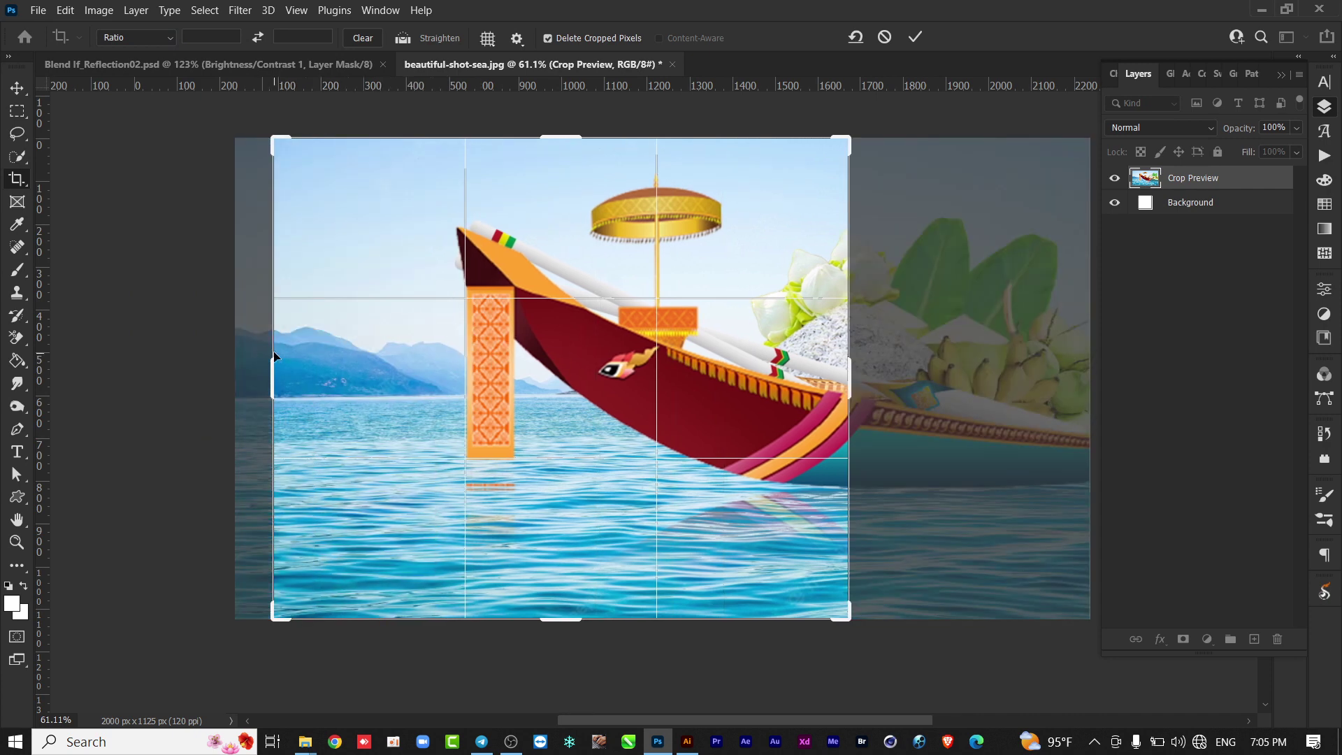
pyautogui.moveTo(850, 373); pyautogui.dragTo(970, 374)
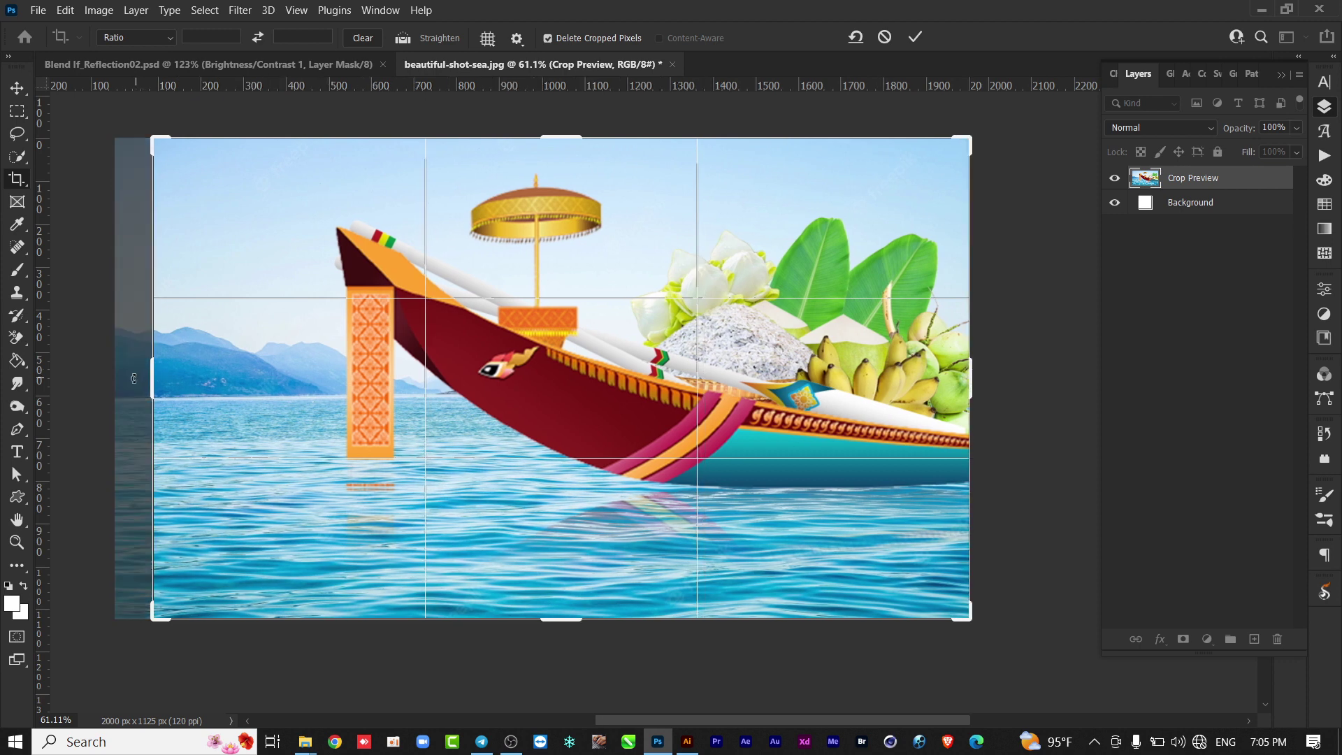
pyautogui.moveTo(151, 376); pyautogui.dragTo(227, 376)
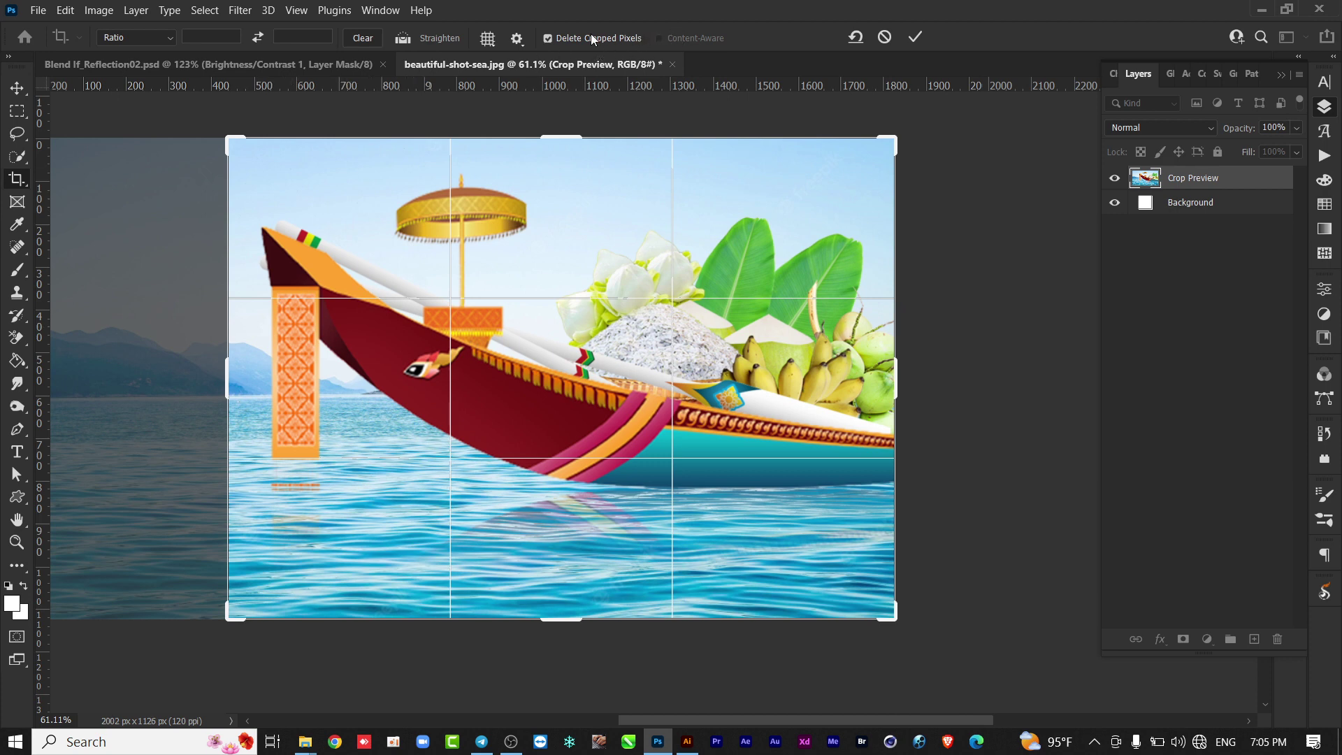
pyautogui.click(916, 39)
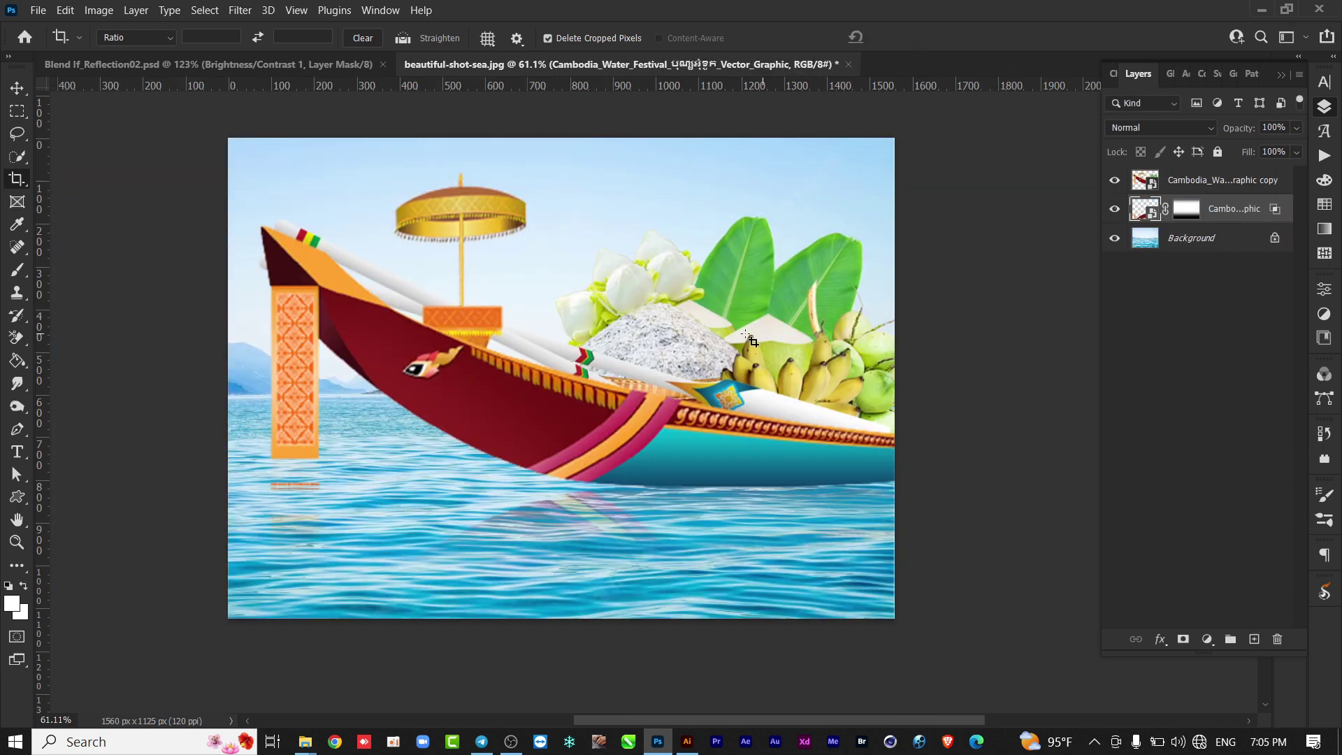
# Stamp all visible layers into a new top Layer 1 and convert it to a smart object
pyautogui.scroll(1, 736, 340)
pyautogui.scroll(1, 772, 264)
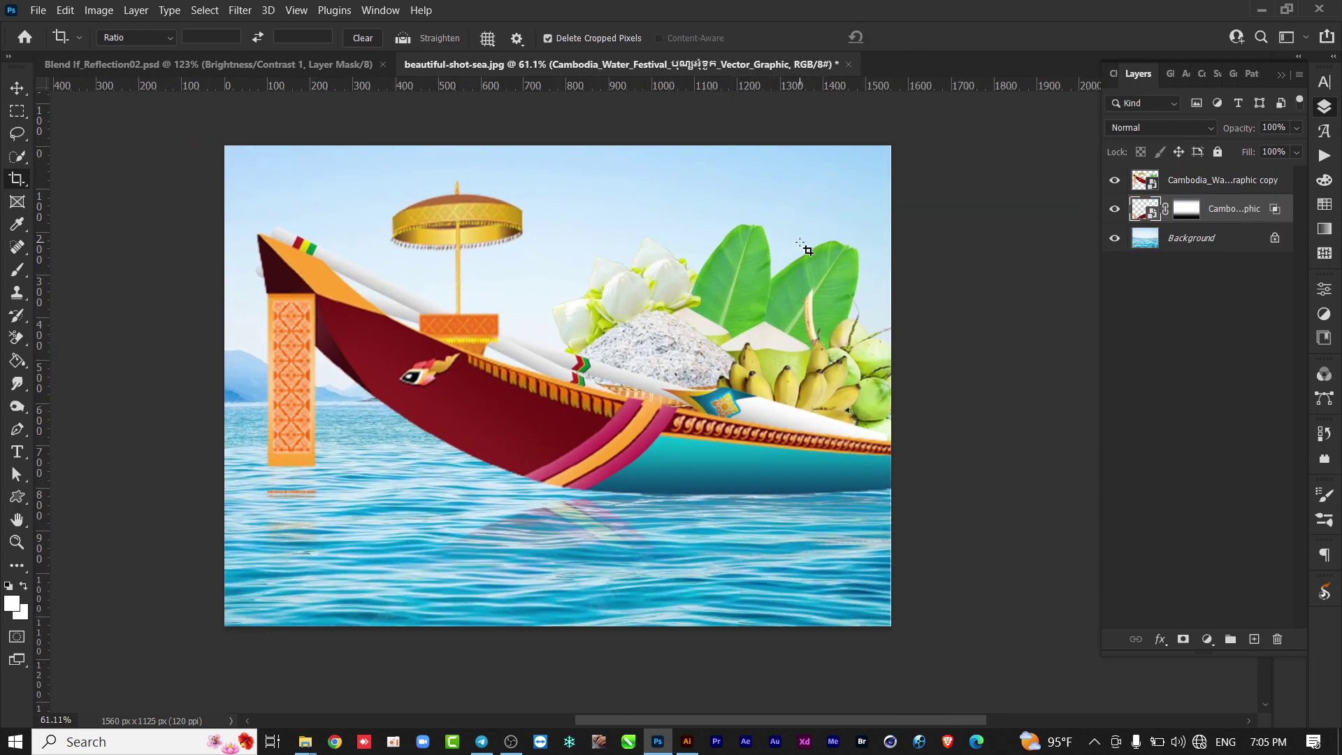
pyautogui.scroll(1, 803, 251)
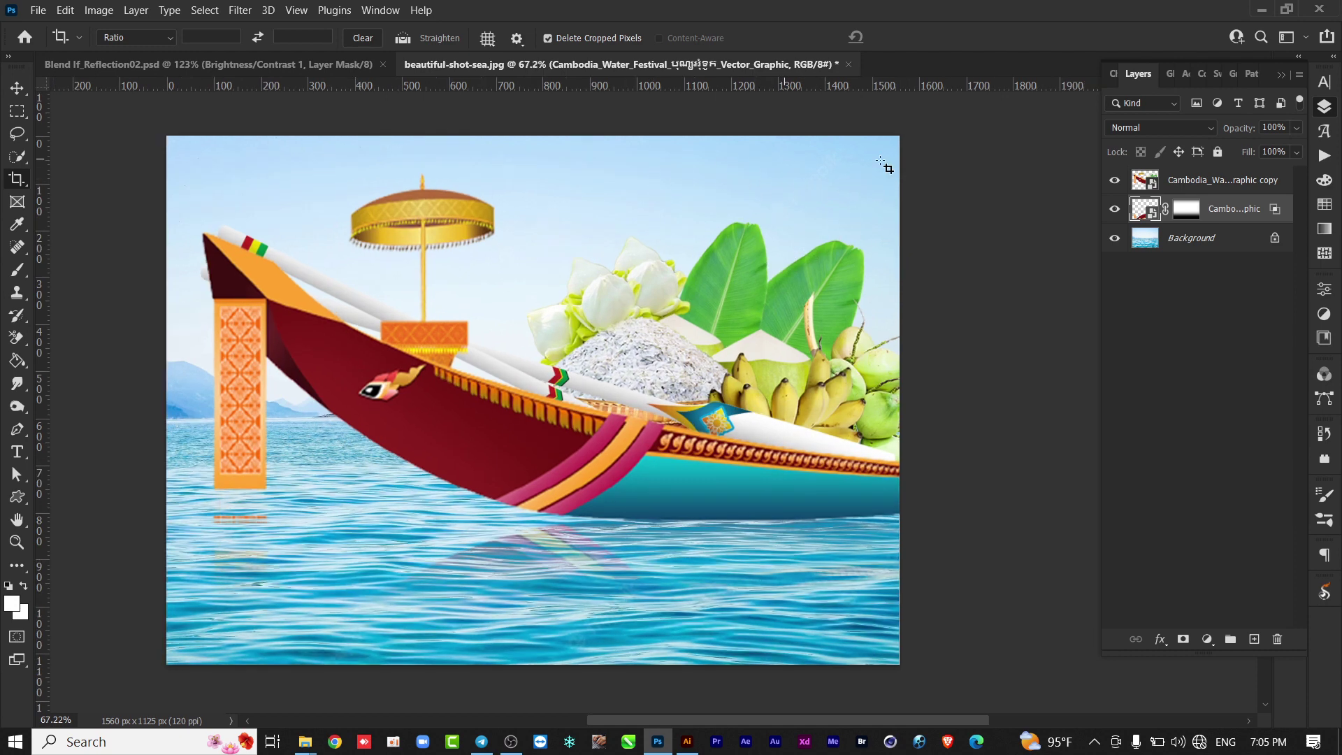
pyautogui.click(1160, 180)
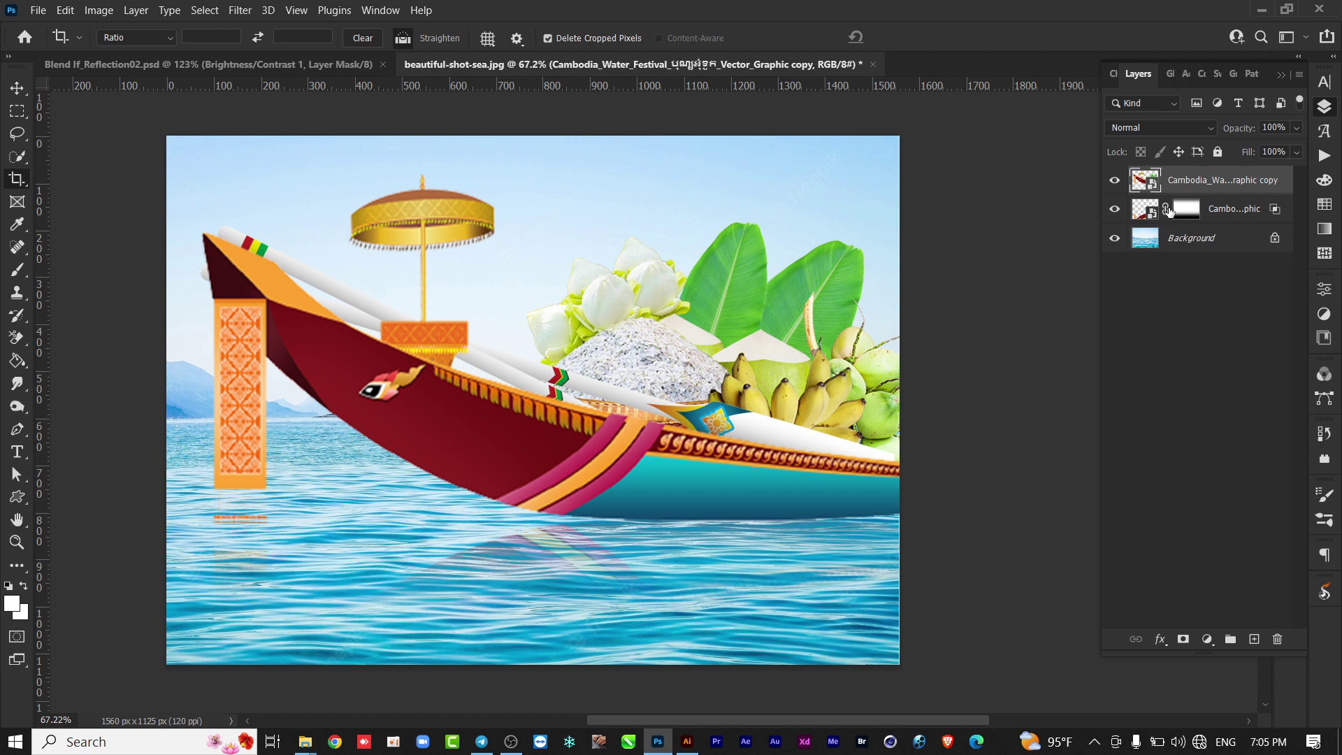
pyautogui.hotkey('ctrl', 'shift', 'alt', 'e')
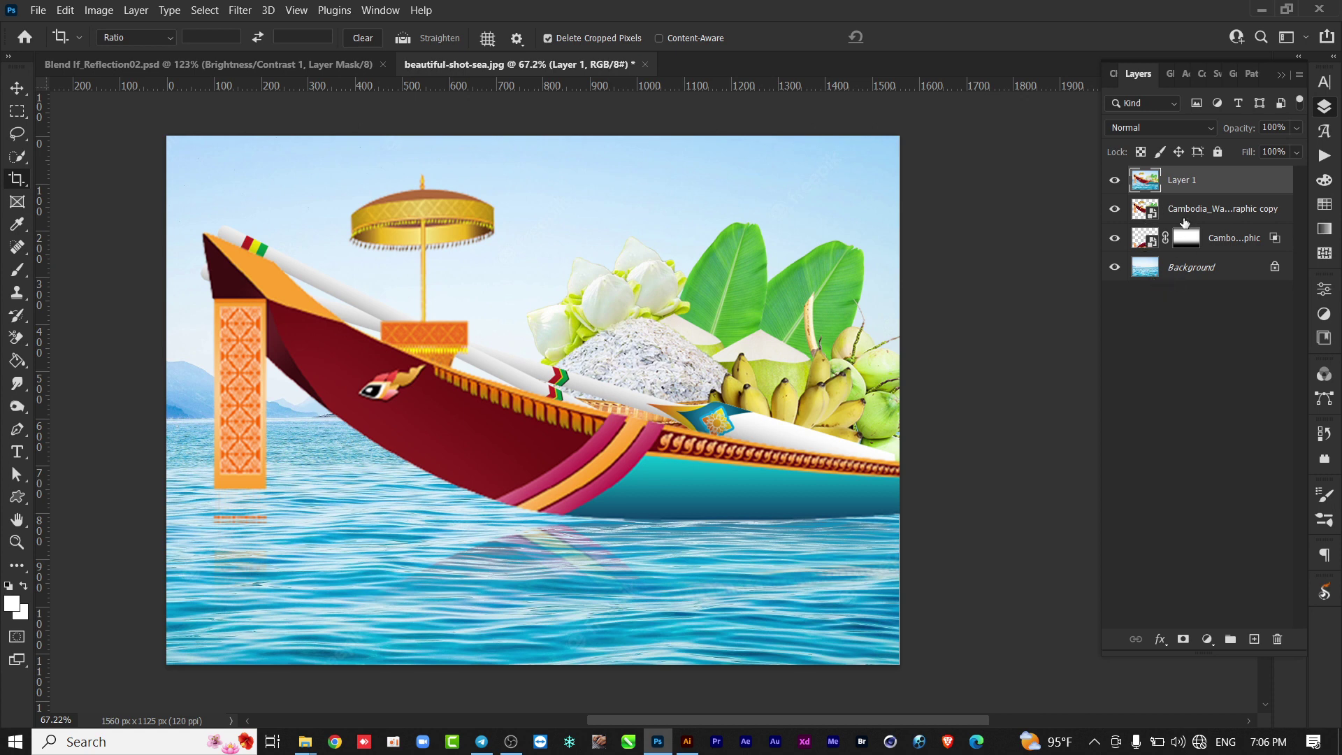
pyautogui.rightClick(1216, 175)
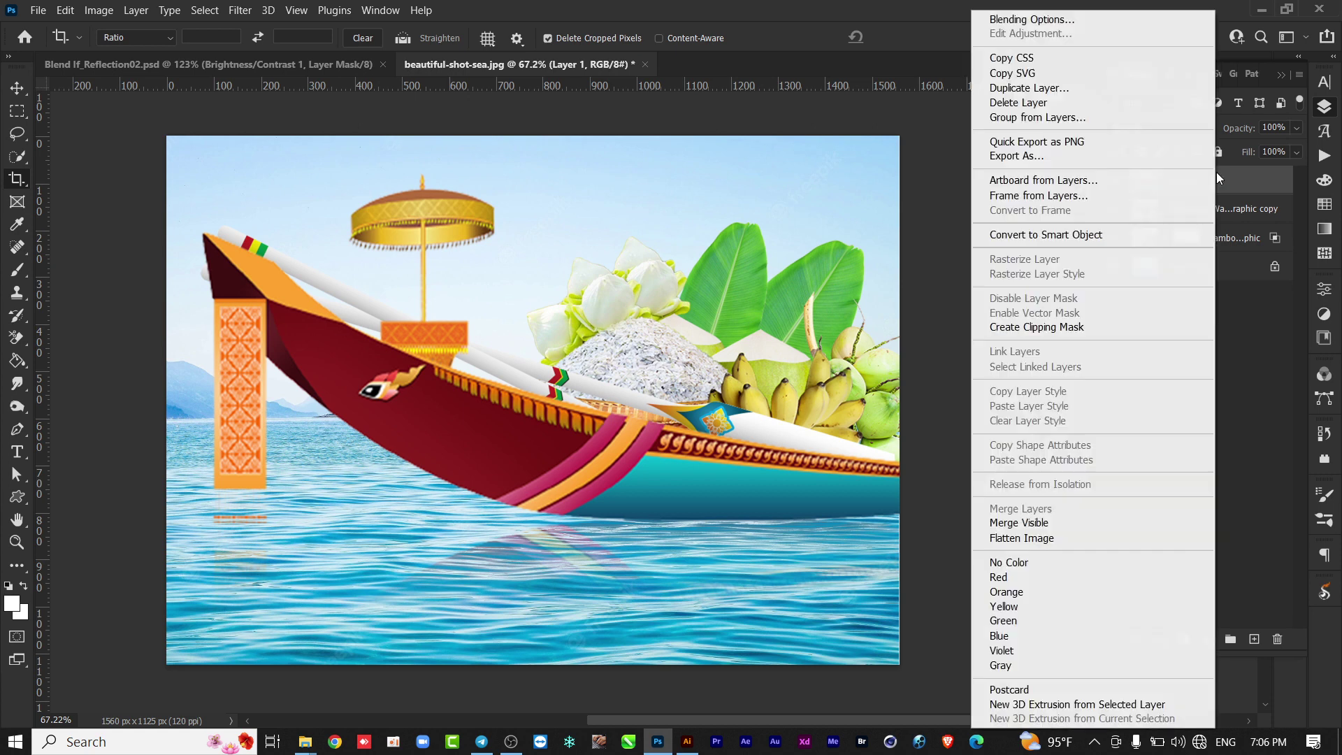
pyautogui.click(1081, 236)
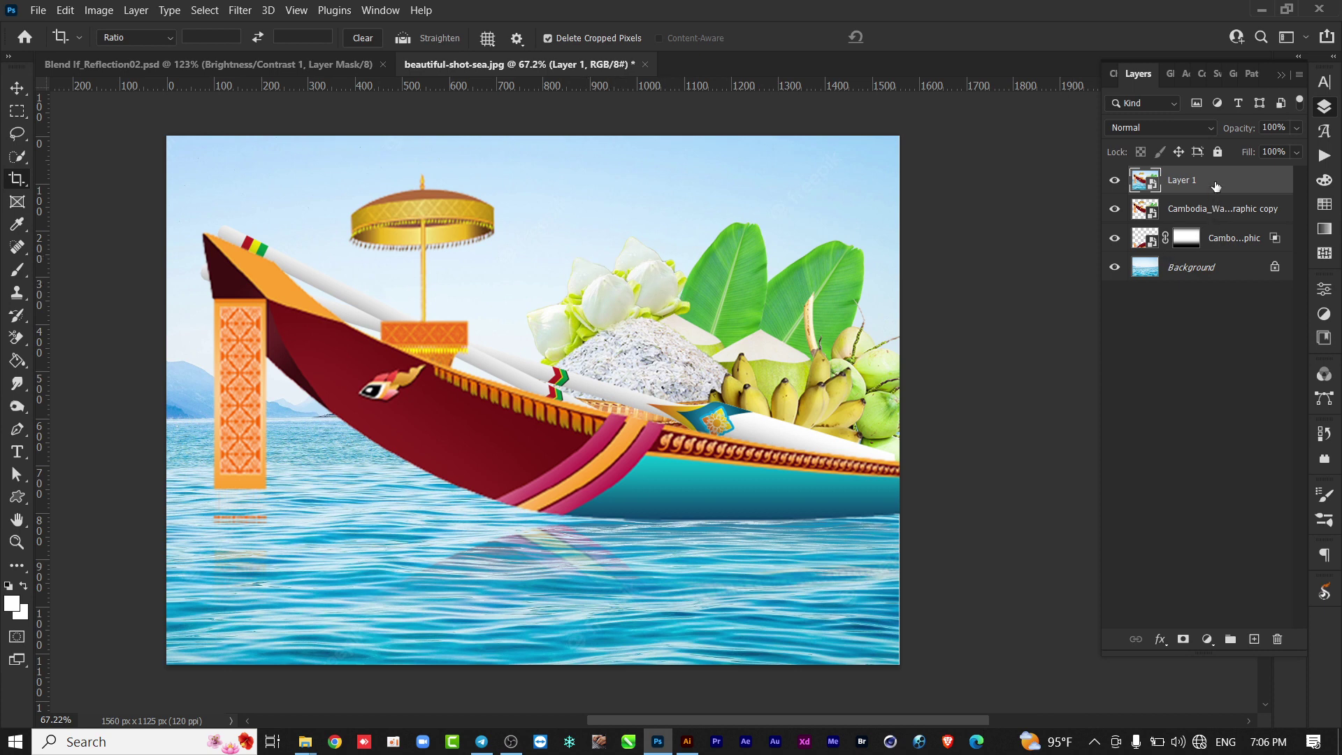
# Open the Camera Raw filter on the merged layer and expand the Basic panel
pyautogui.click(241, 10)
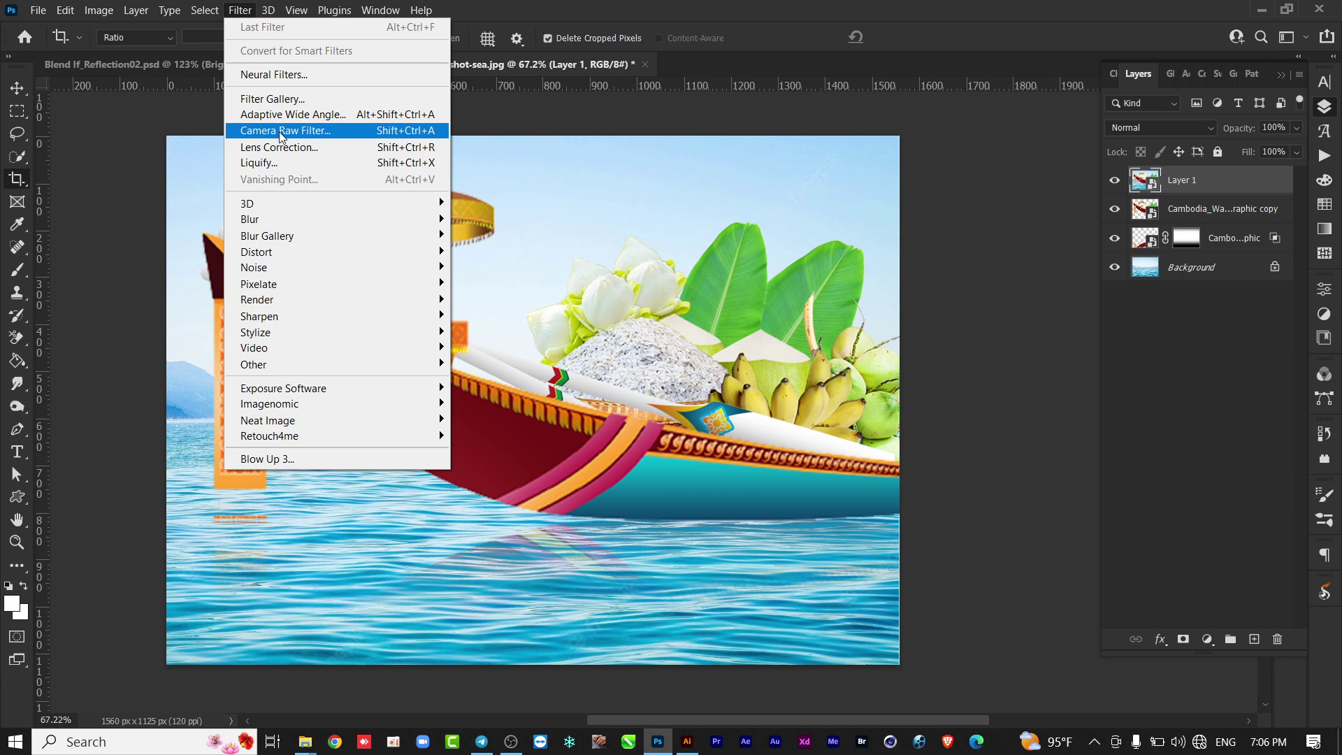
pyautogui.click(305, 133)
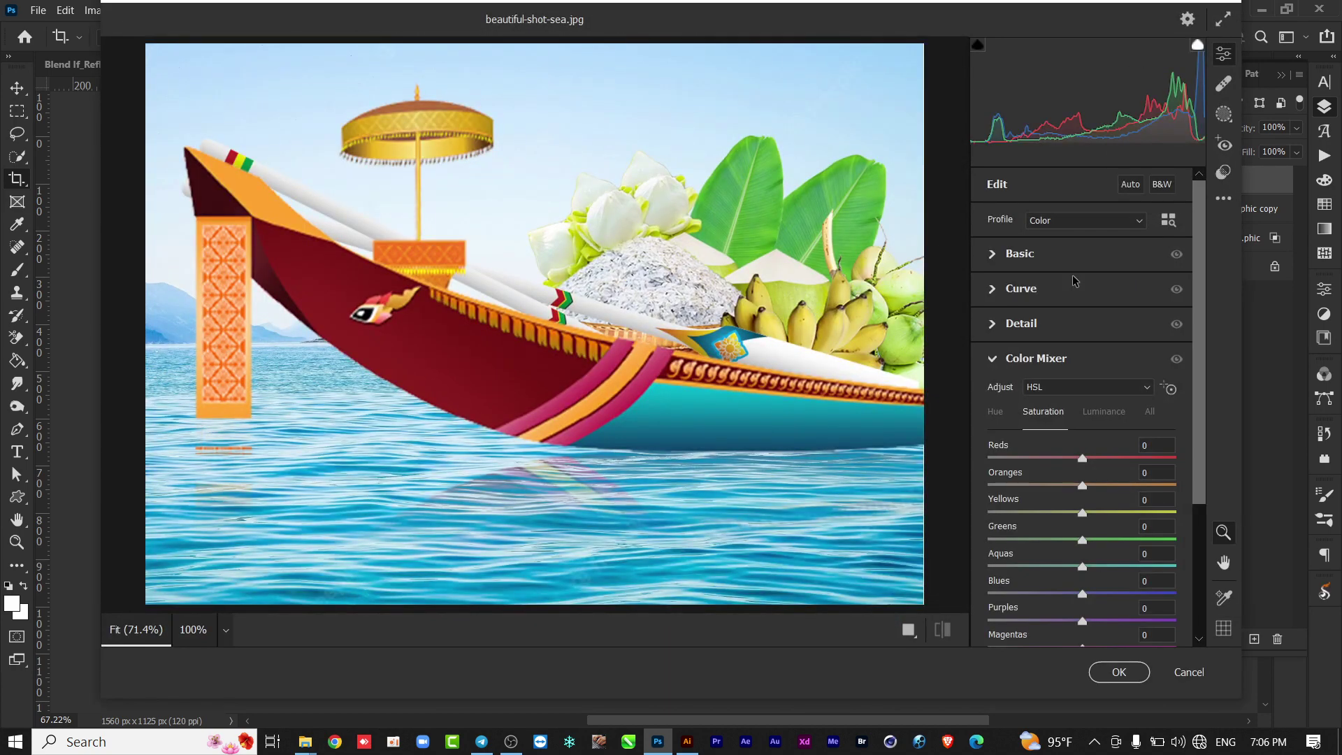
pyautogui.click(991, 255)
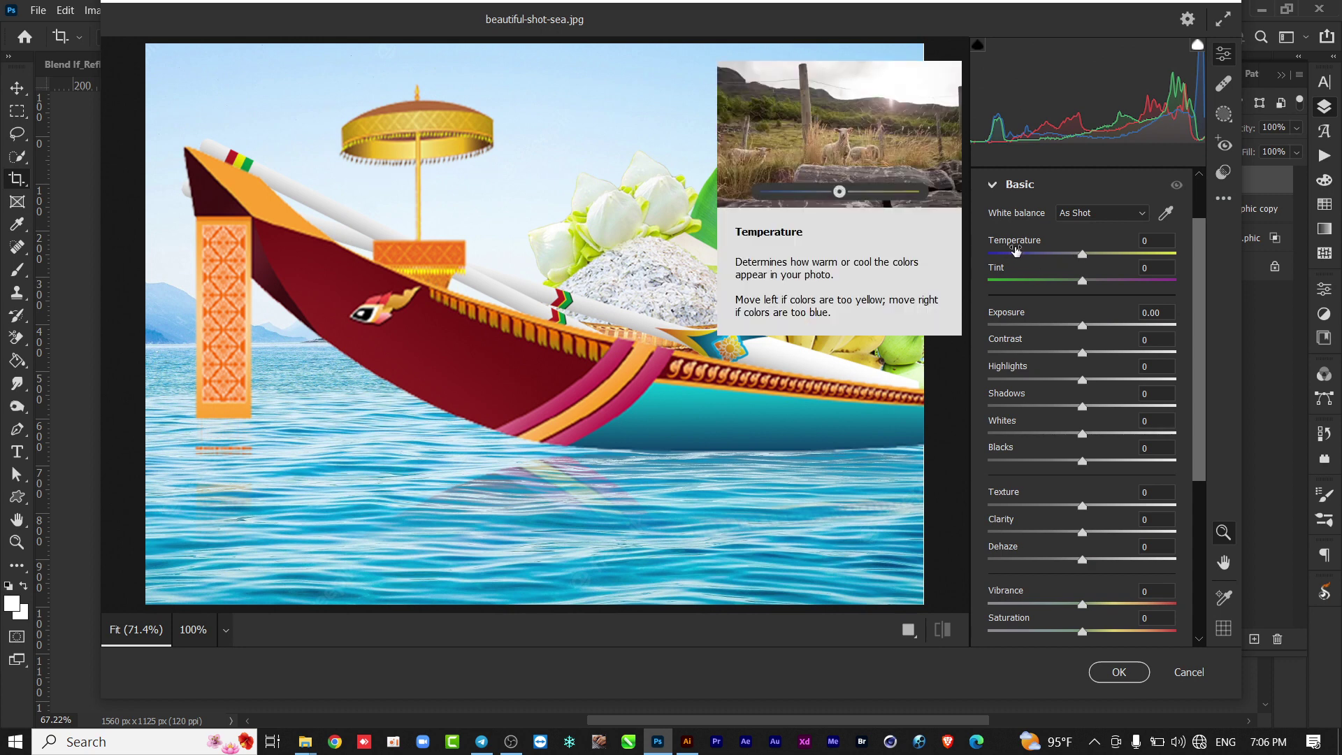
# Set Temperature -5, Contrast +28, Highlights -7, Shadows -14, Texture +14, Clarity +8, Dehaze +3
pyautogui.click(1080, 255)
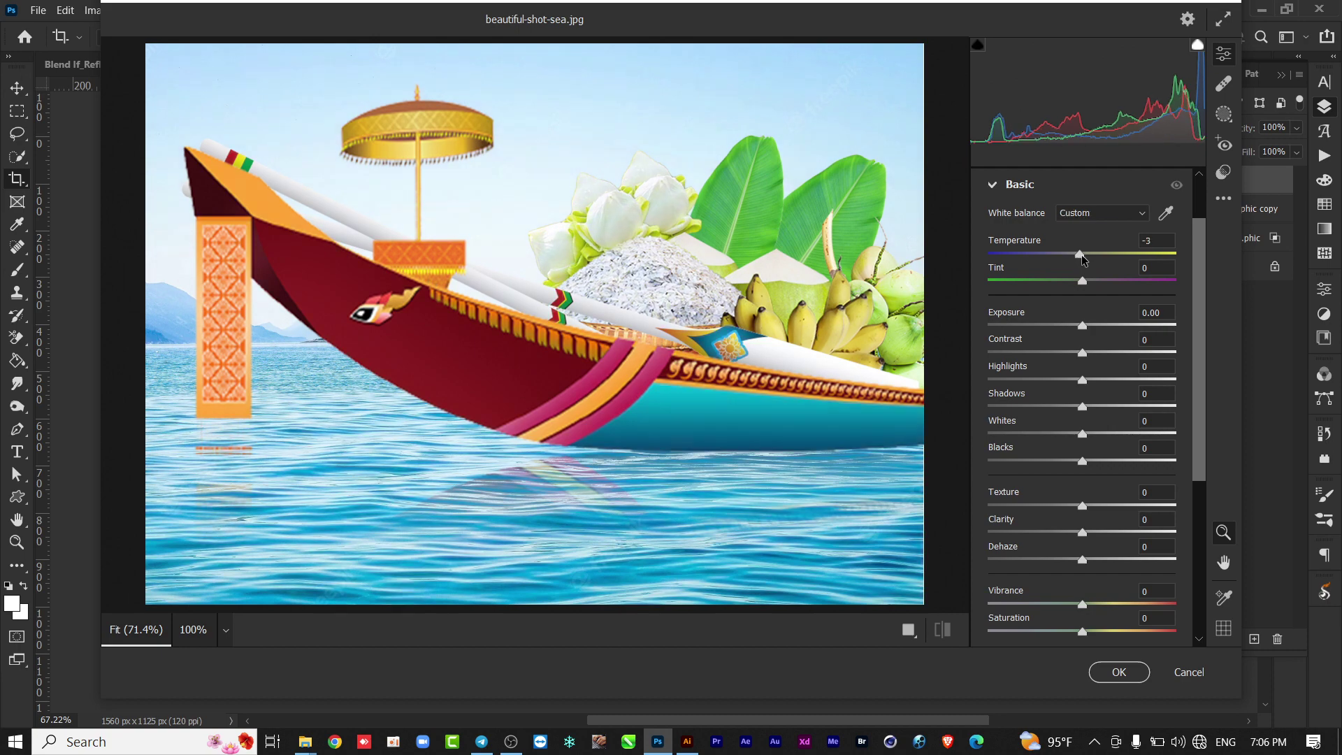
pyautogui.moveTo(1081, 254)
pyautogui.mouseDown()
pyautogui.moveTo(1150, 254)
pyautogui.moveTo(1080, 253)
pyautogui.mouseUp()
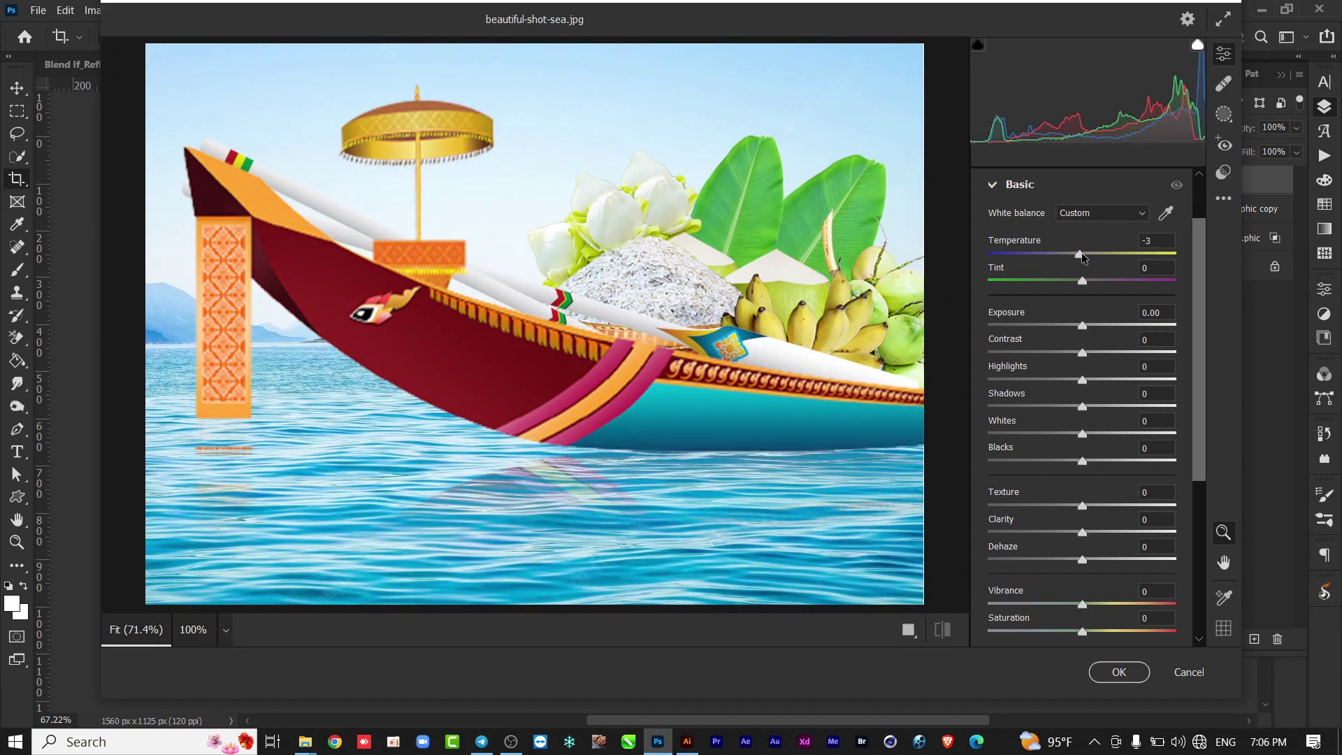
pyautogui.moveTo(1082, 325)
pyautogui.mouseDown()
pyautogui.moveTo(1086, 354)
pyautogui.moveTo(1127, 351)
pyautogui.moveTo(1108, 346)
pyautogui.mouseUp()
pyautogui.doubleClick(1084, 325)
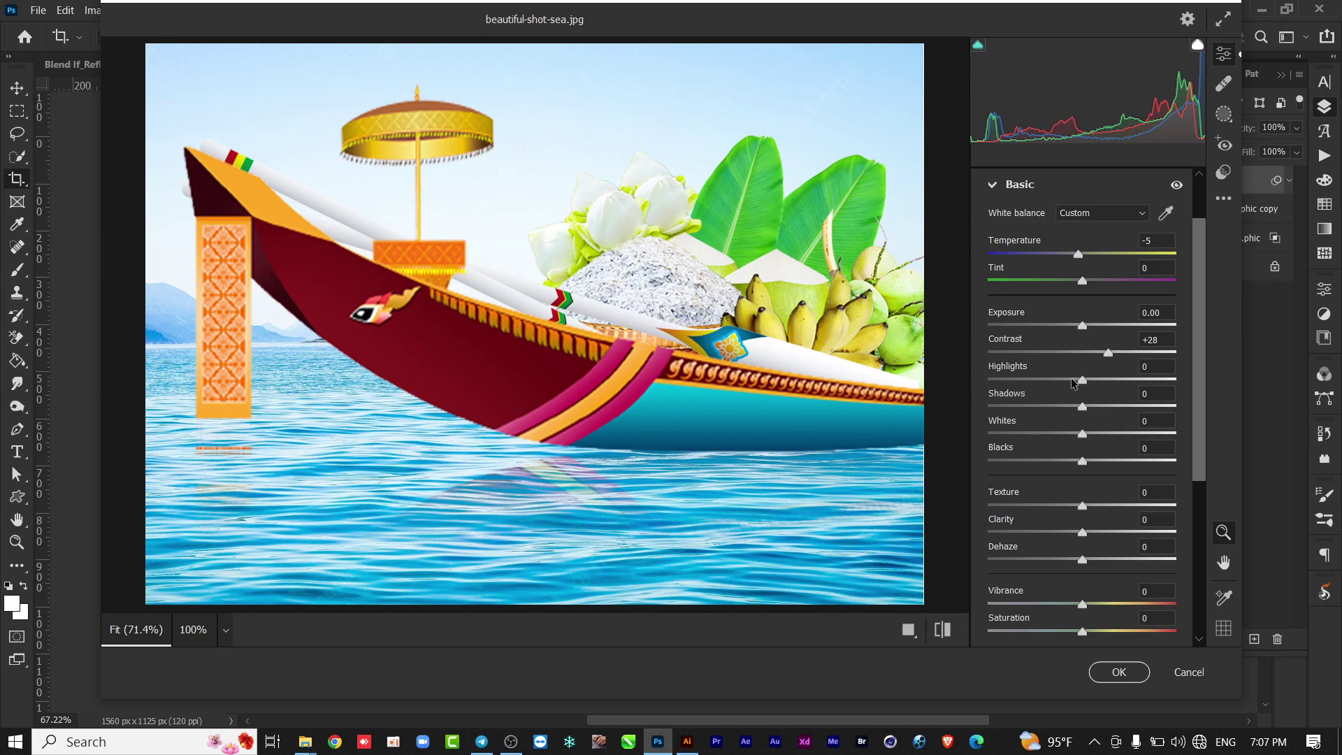
pyautogui.moveTo(1092, 379)
pyautogui.mouseDown()
pyautogui.moveTo(1181, 383)
pyautogui.moveTo(1078, 382)
pyautogui.mouseUp()
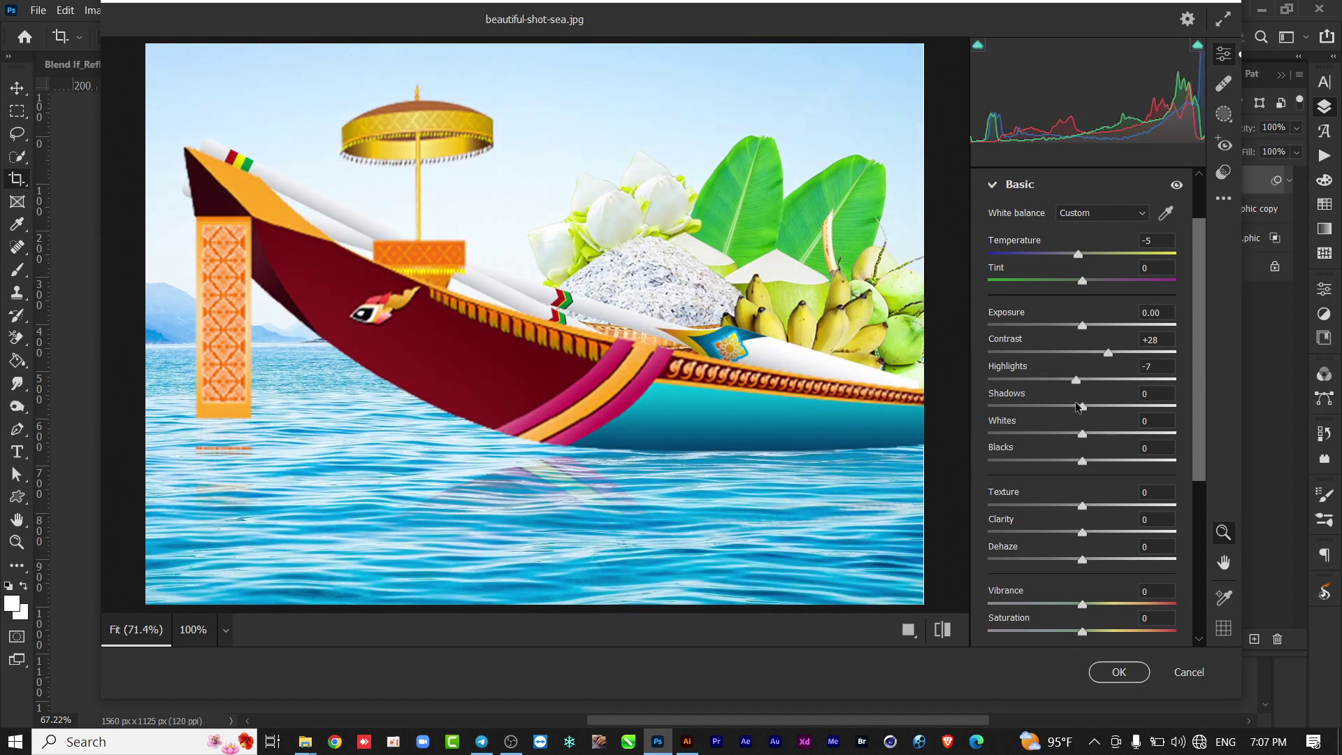
pyautogui.moveTo(1083, 407); pyautogui.dragTo(1070, 412)
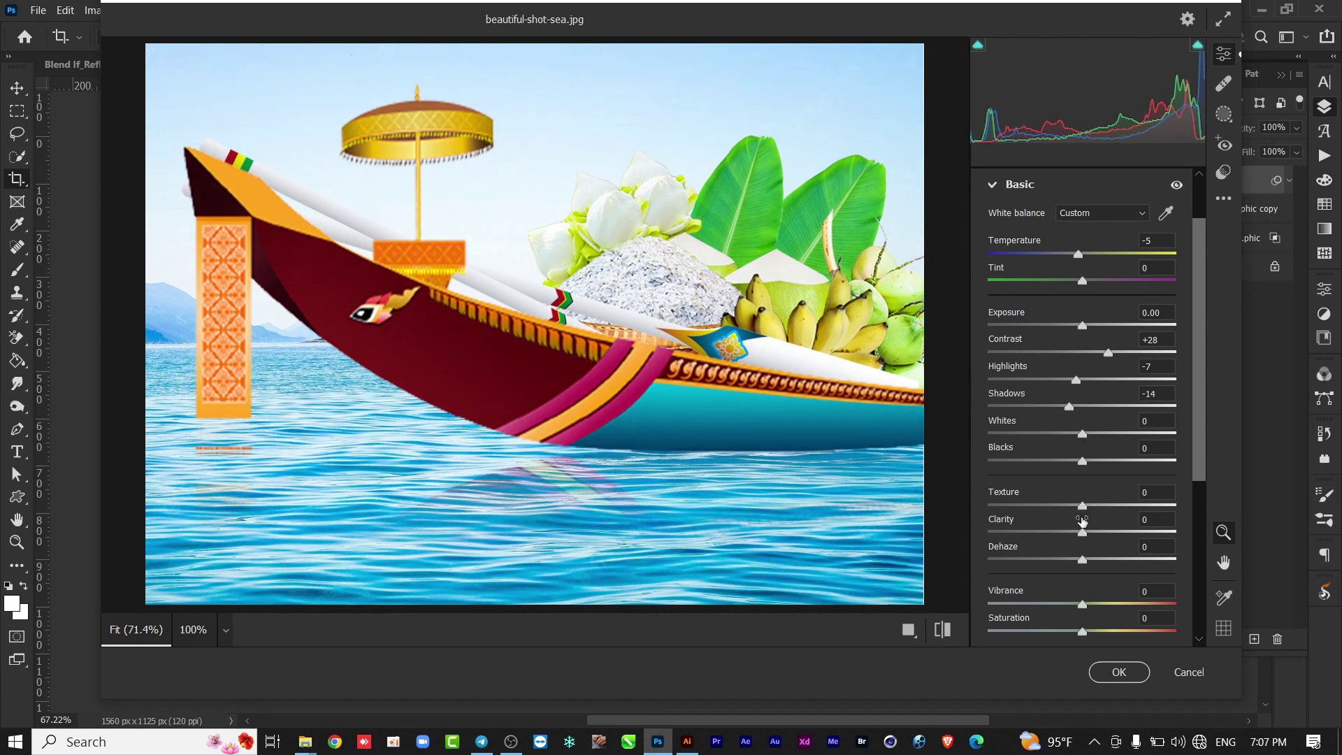
pyautogui.moveTo(1082, 505)
pyautogui.mouseDown()
pyautogui.moveTo(1095, 504)
pyautogui.moveTo(1097, 532)
pyautogui.moveTo(1085, 559)
pyautogui.mouseUp()
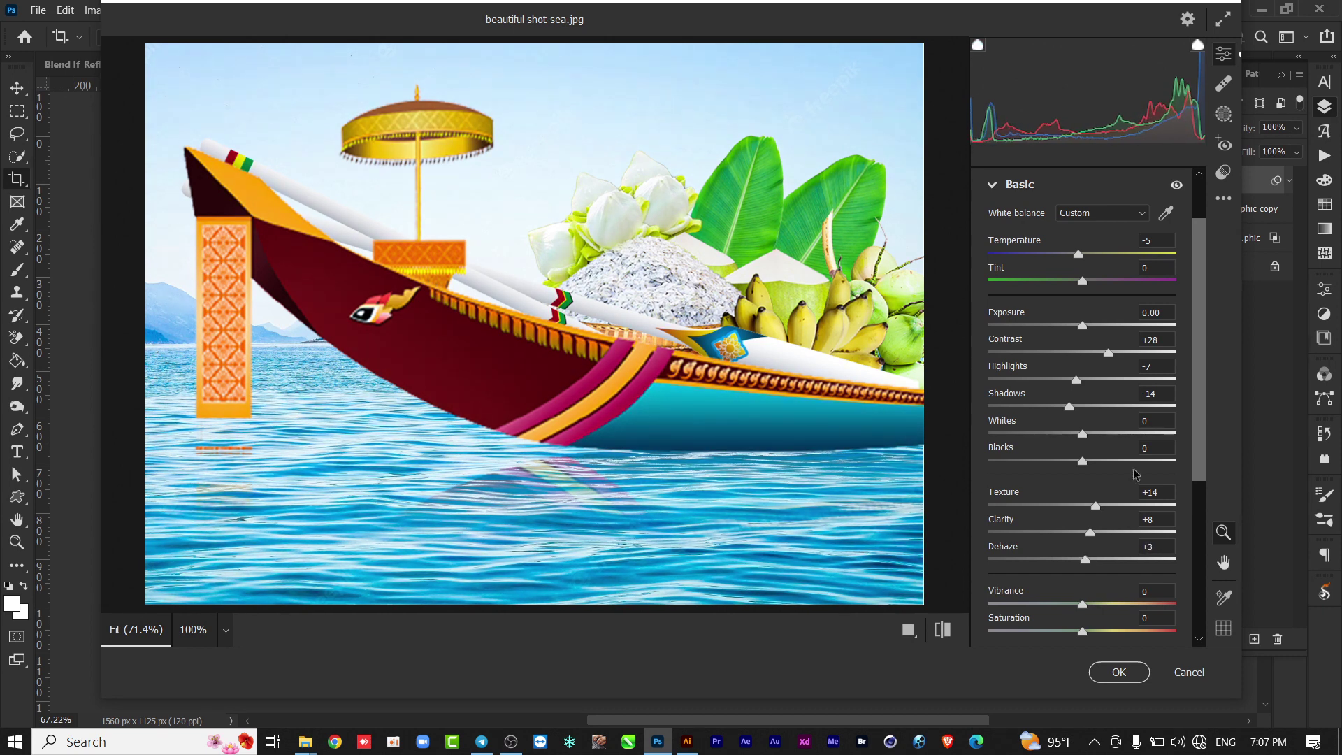
pyautogui.moveTo(1195, 399); pyautogui.dragTo(1188, 572)
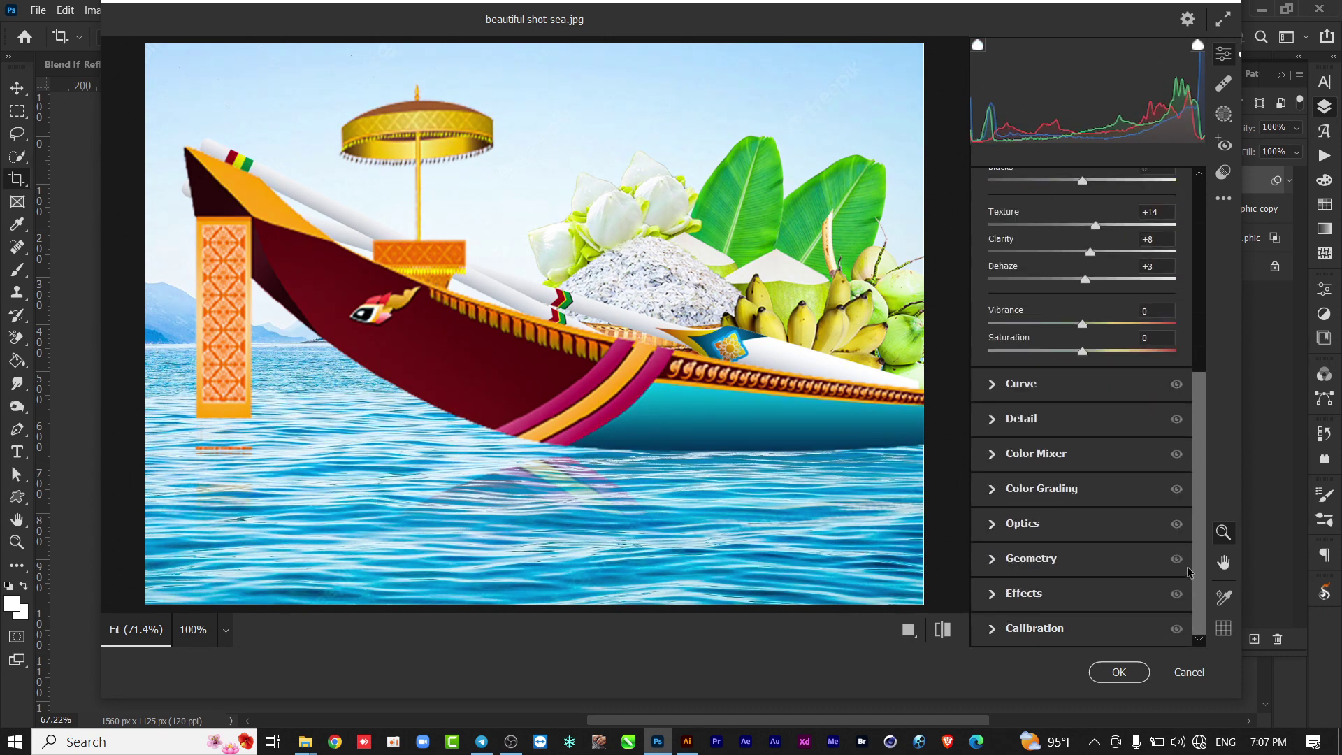
# Set Detail Sharpening to 8 and Noise Reduction to 7, then expand the Color Mixer
pyautogui.click(992, 418)
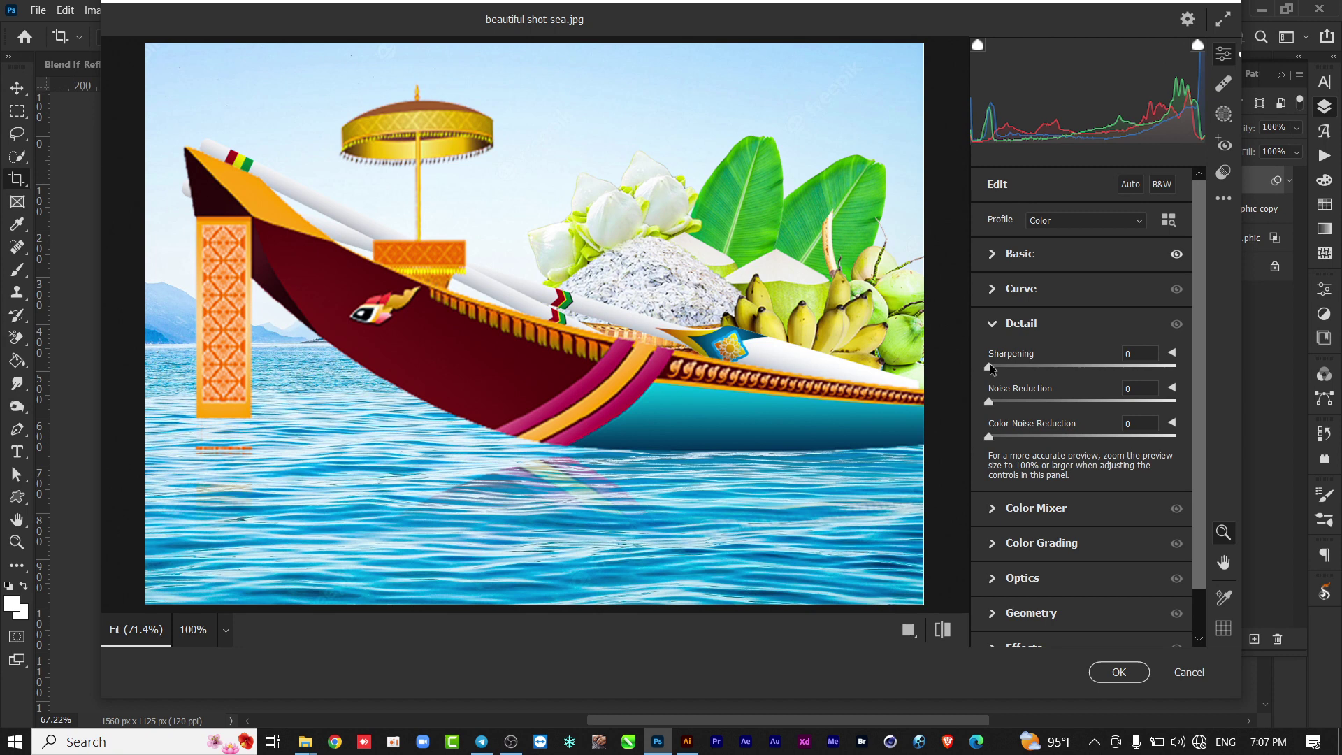
pyautogui.moveTo(990, 364); pyautogui.dragTo(988, 367)
pyautogui.moveTo(996, 368); pyautogui.dragTo(998, 368)
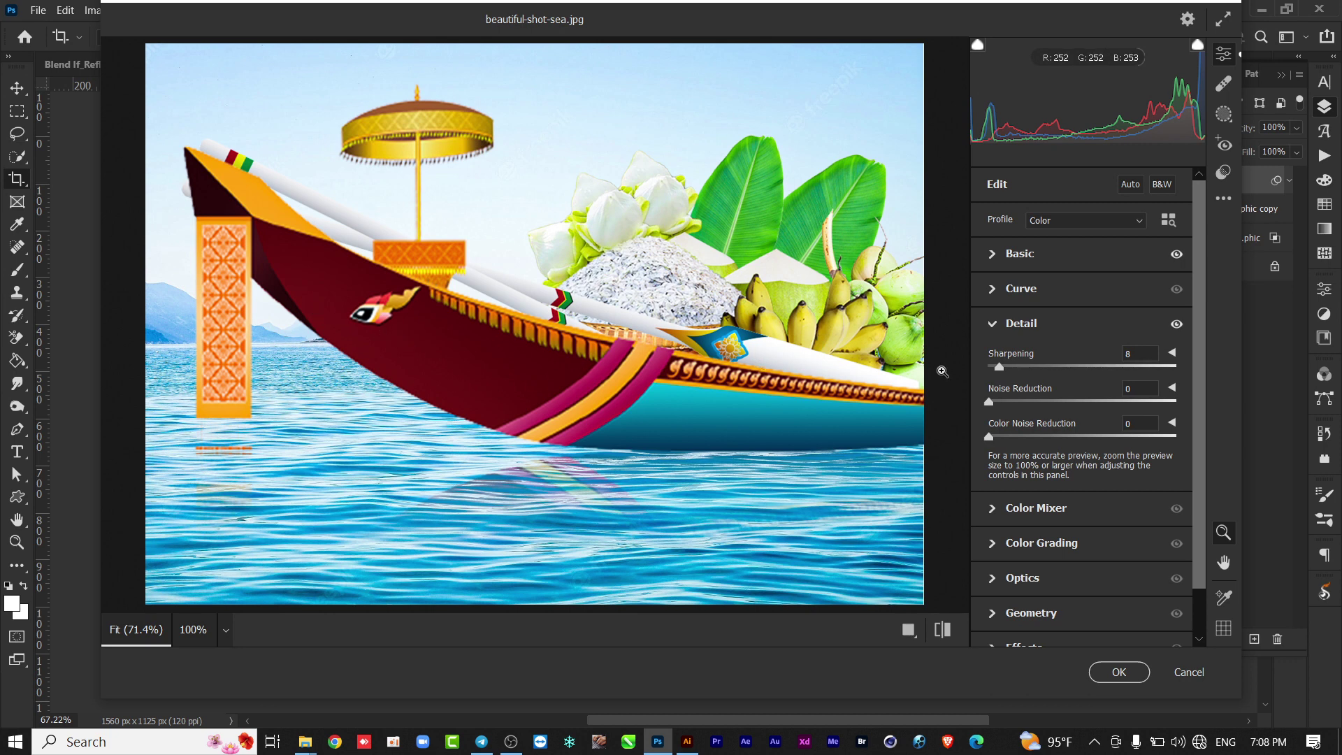
pyautogui.moveTo(999, 399); pyautogui.dragTo(1003, 403)
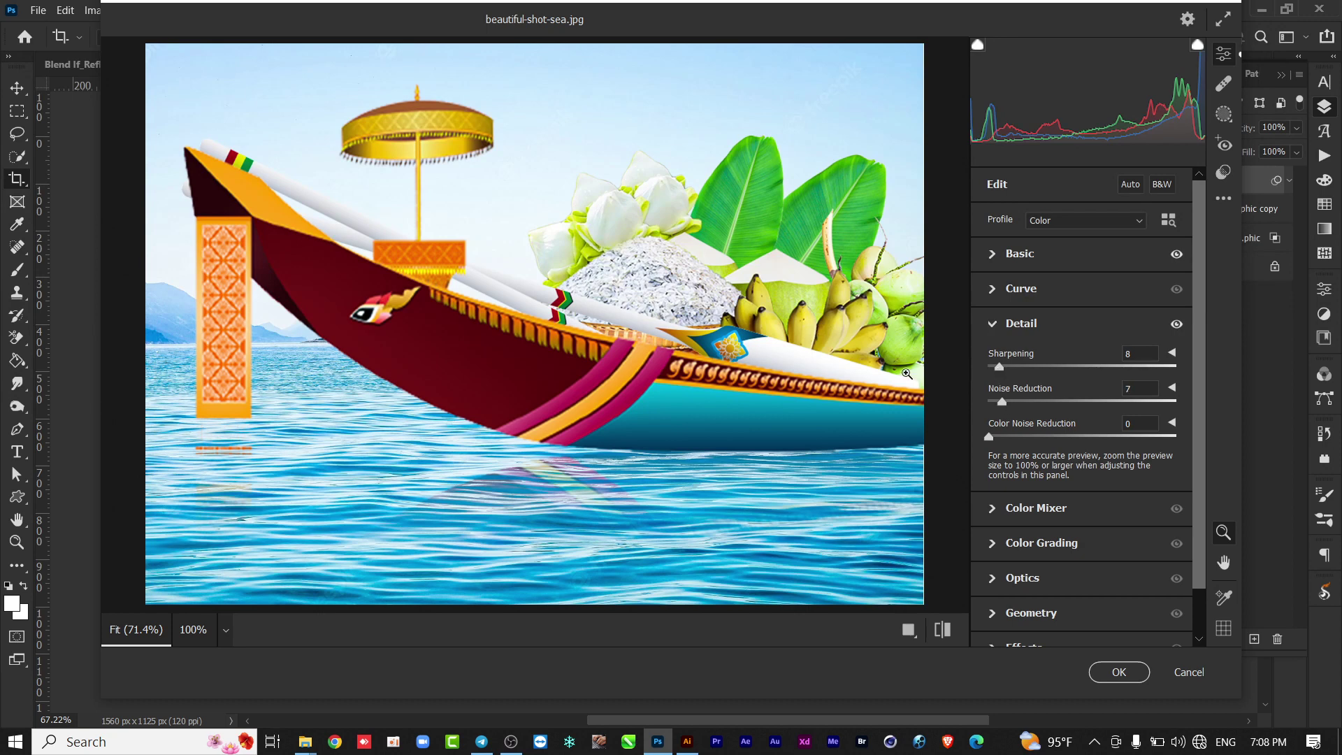
pyautogui.click(993, 515)
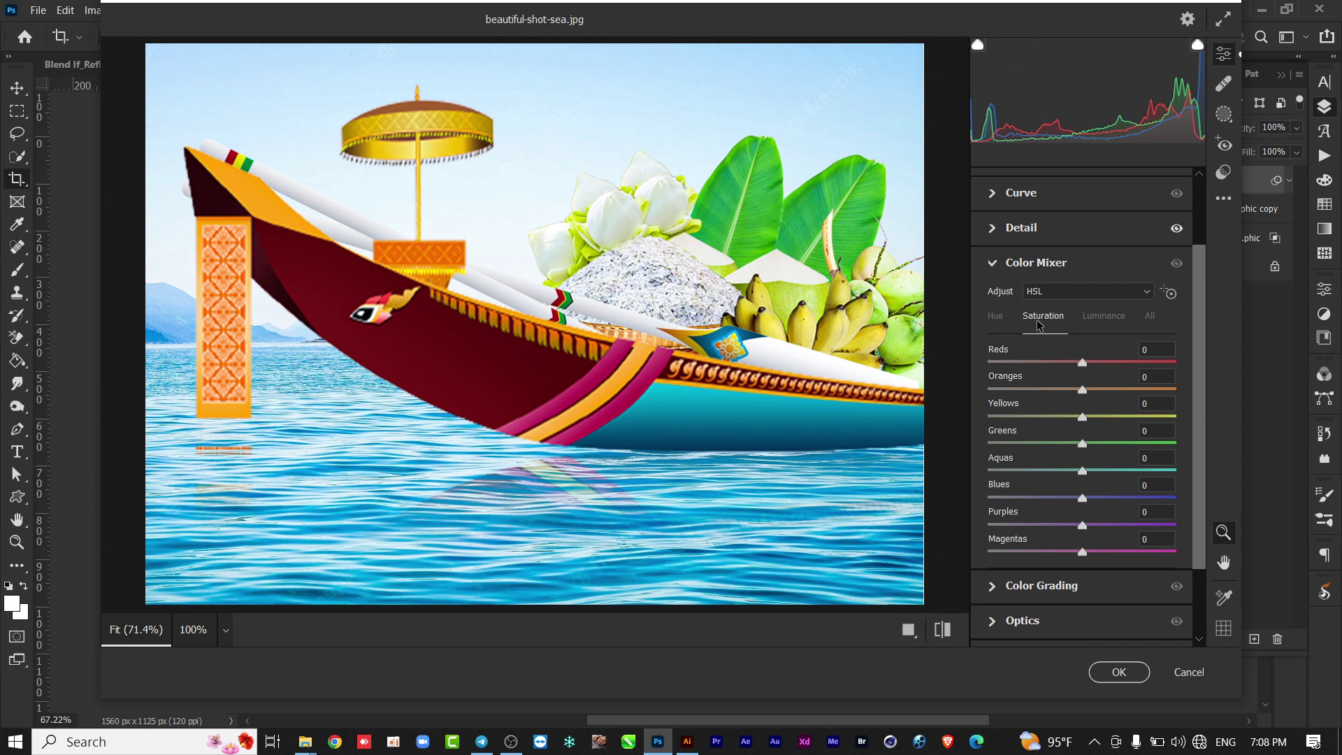
# Raise Color Mixer saturation for Reds through Blues and adjust Purples saturation
pyautogui.moveTo(1082, 362)
pyautogui.mouseDown()
pyautogui.moveTo(1100, 362)
pyautogui.moveTo(1096, 417)
pyautogui.moveTo(1154, 442)
pyautogui.moveTo(1096, 442)
pyautogui.moveTo(1097, 497)
pyautogui.mouseUp()
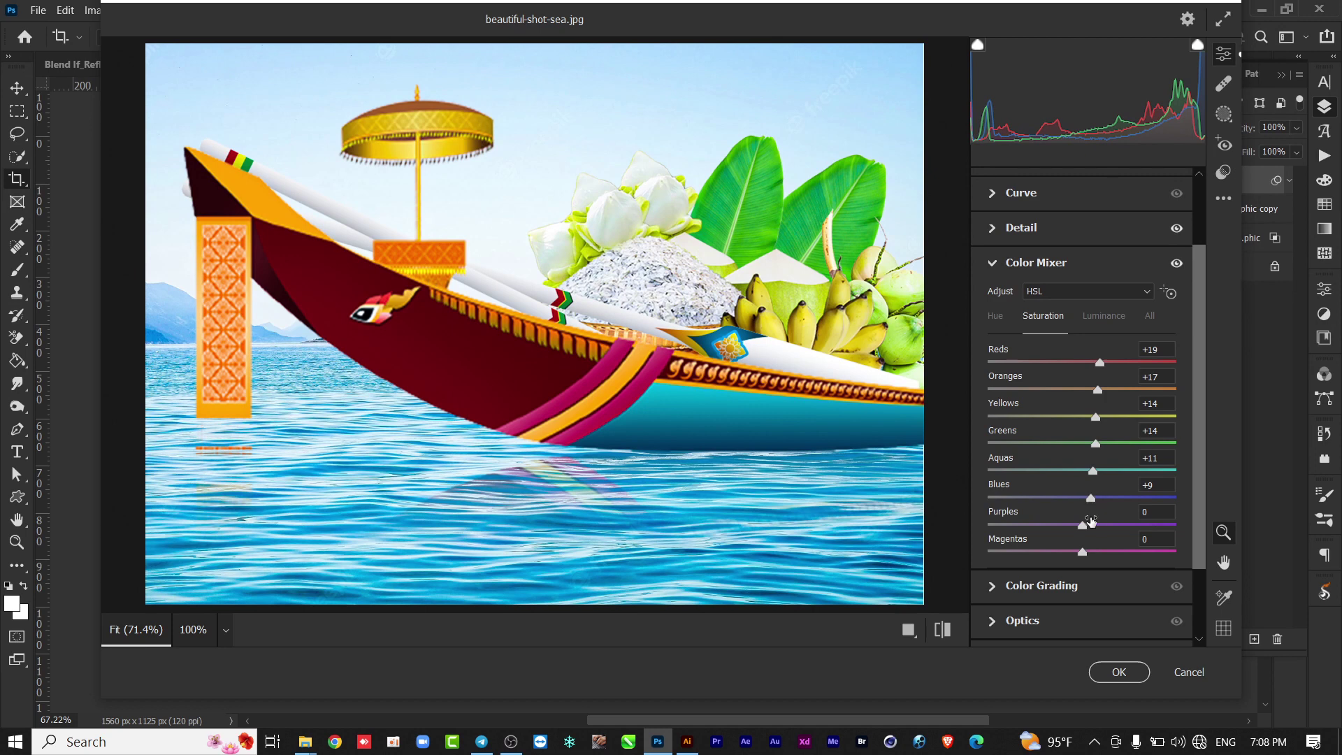
pyautogui.moveTo(1082, 524)
pyautogui.mouseDown()
pyautogui.moveTo(1095, 524)
pyautogui.moveTo(1096, 552)
pyautogui.mouseUp()
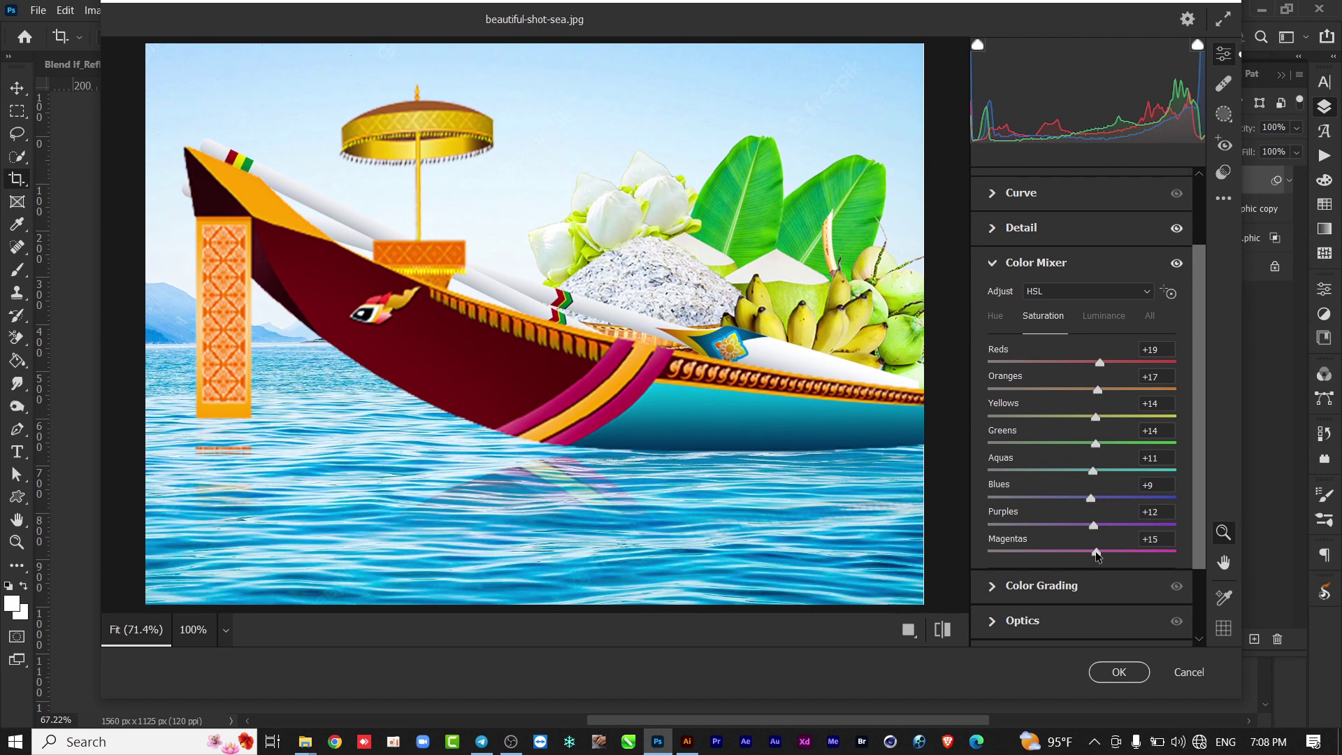
pyautogui.click(1096, 320)
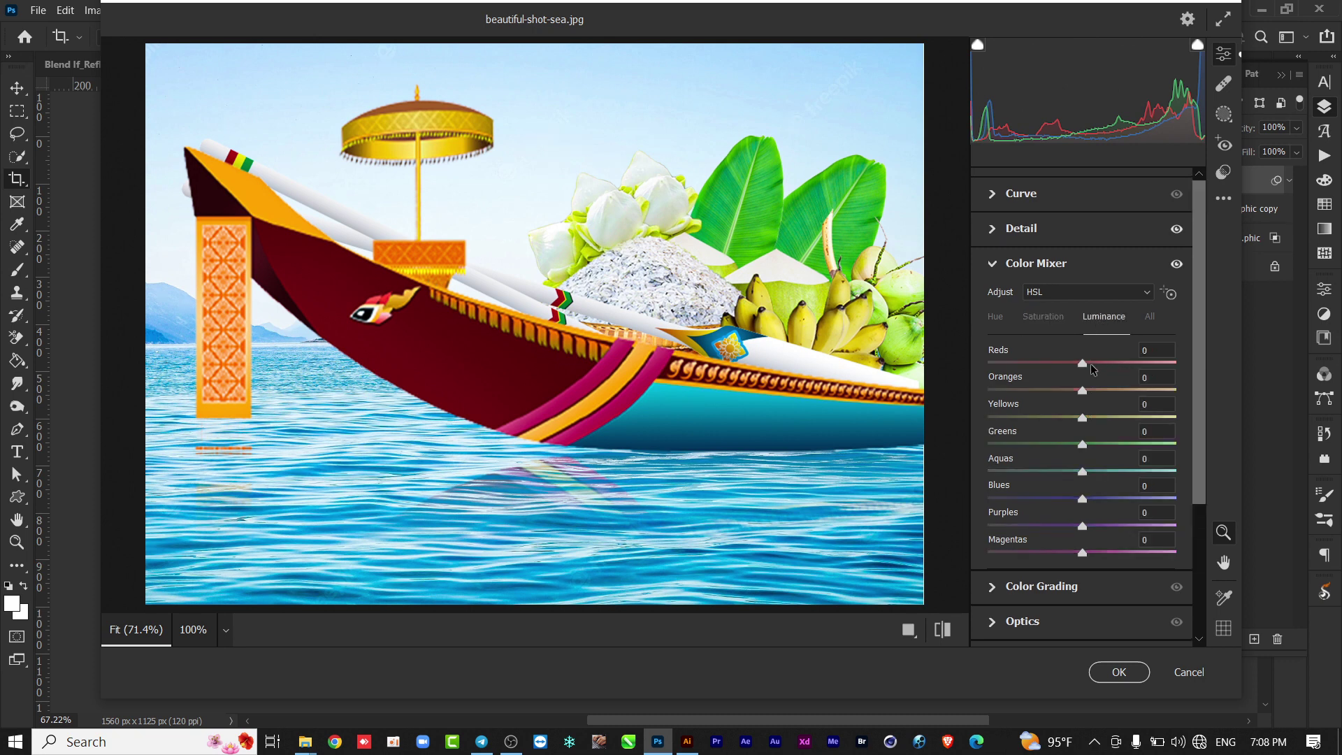
# Set luminance to Reds +33, Yellows +20, Blues -12, Purples +18, Magentas +9
pyautogui.moveTo(1084, 363)
pyautogui.mouseDown()
pyautogui.moveTo(1062, 363)
pyautogui.moveTo(1164, 362)
pyautogui.moveTo(997, 364)
pyautogui.moveTo(1149, 362)
pyautogui.moveTo(1079, 362)
pyautogui.moveTo(1117, 362)
pyautogui.moveTo(1061, 390)
pyautogui.moveTo(1083, 391)
pyautogui.moveTo(1036, 394)
pyautogui.moveTo(1147, 390)
pyautogui.moveTo(1079, 390)
pyautogui.moveTo(1158, 444)
pyautogui.moveTo(1006, 444)
pyautogui.moveTo(1082, 445)
pyautogui.mouseUp()
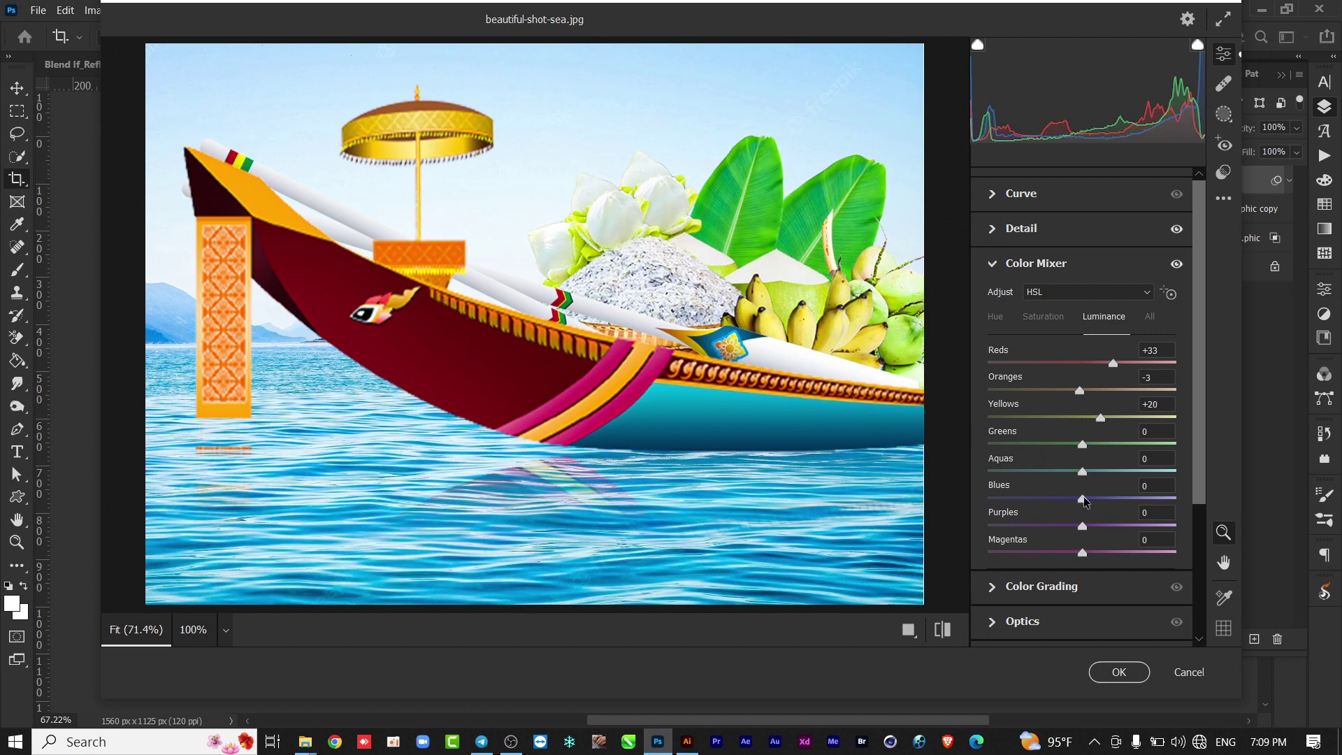
pyautogui.moveTo(1082, 498)
pyautogui.mouseDown()
pyautogui.moveTo(1043, 499)
pyautogui.moveTo(1099, 525)
pyautogui.moveTo(1091, 553)
pyautogui.mouseUp()
pyautogui.click(1080, 528)
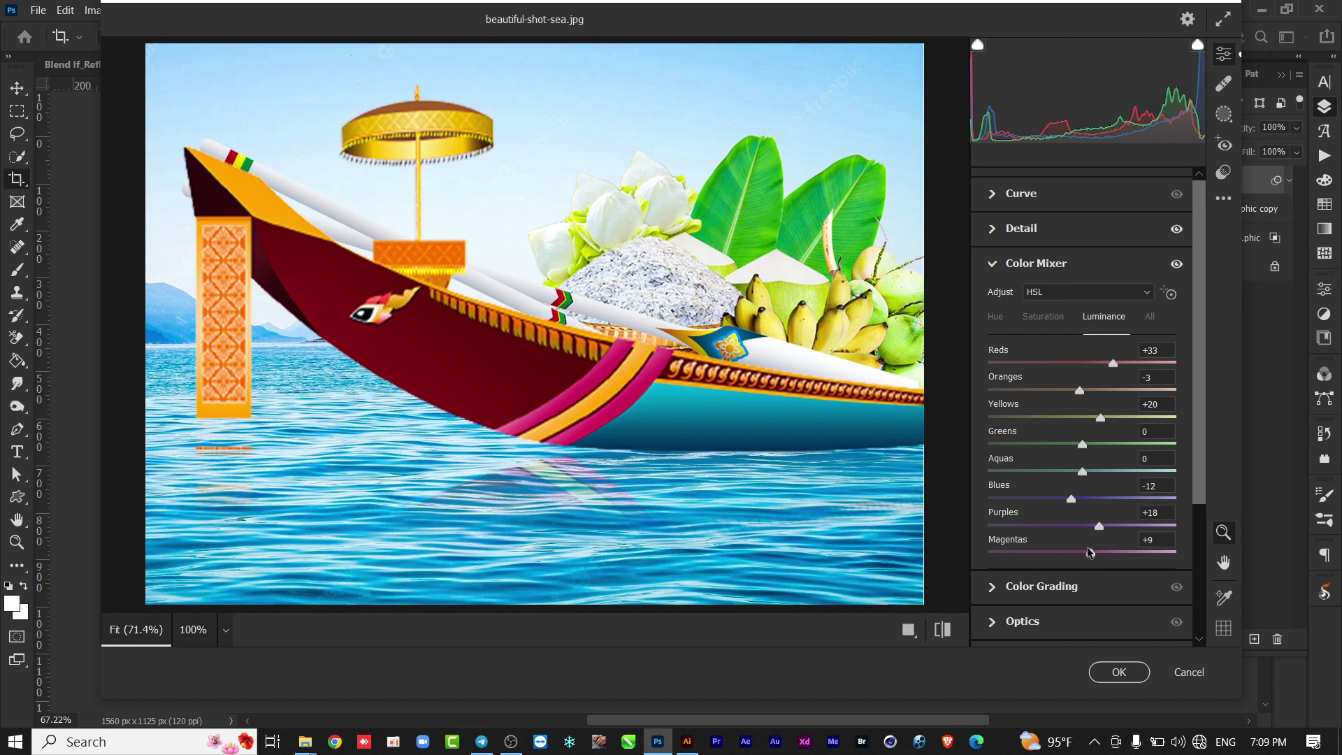
pyautogui.press('XF86MonBrightnessUp')
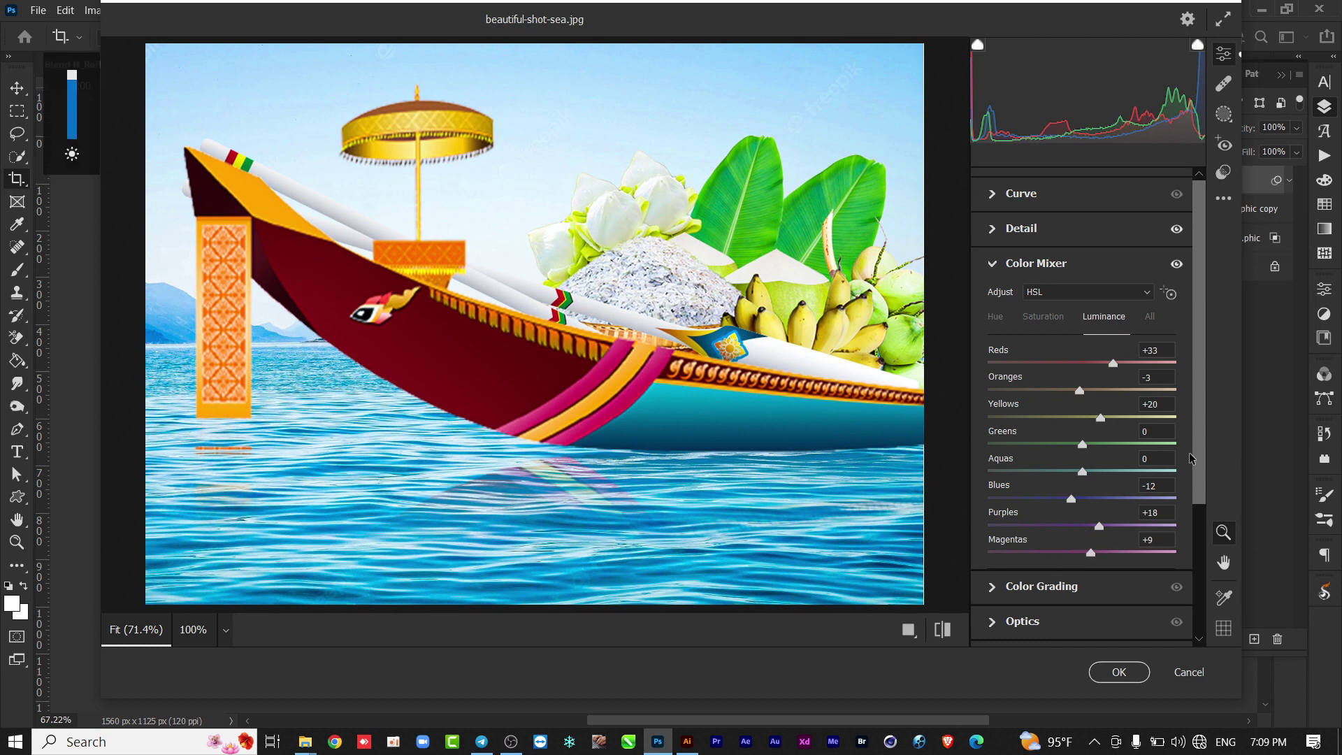
pyautogui.moveTo(1206, 433); pyautogui.dragTo(1204, 604)
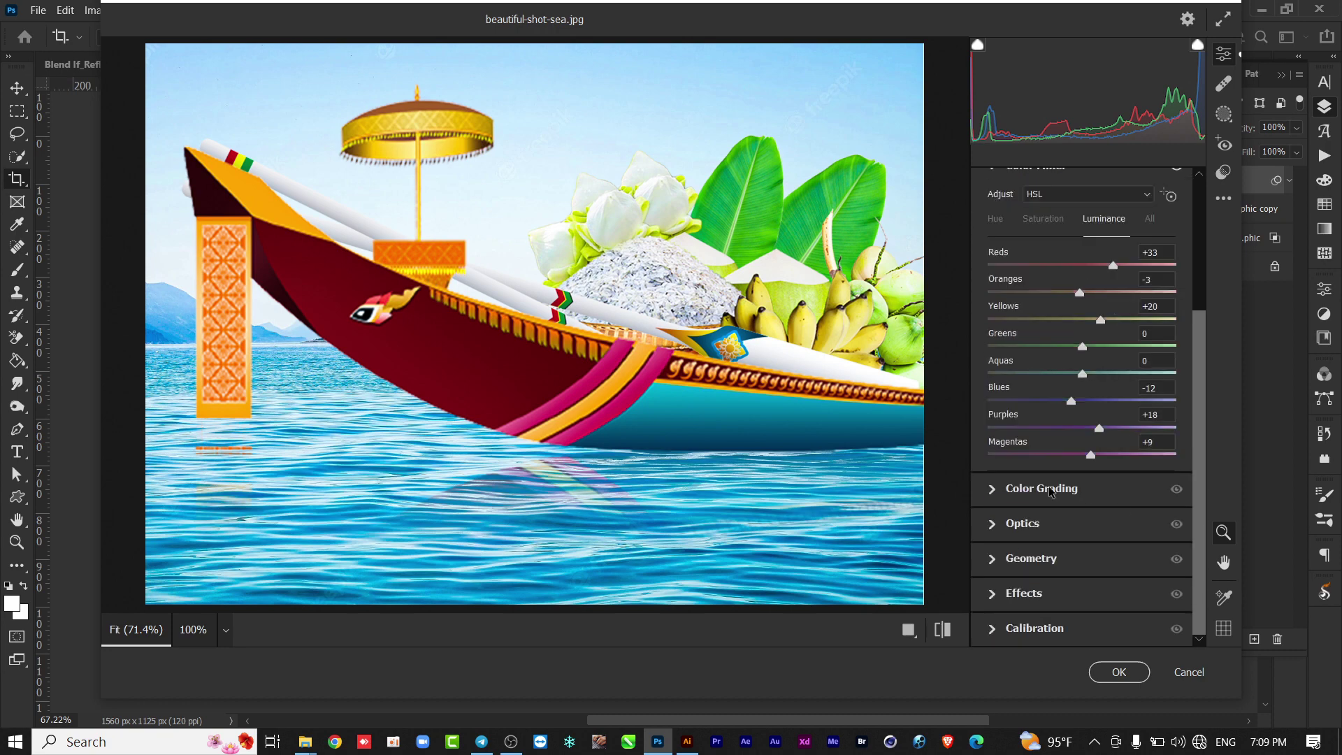
pyautogui.click(1001, 594)
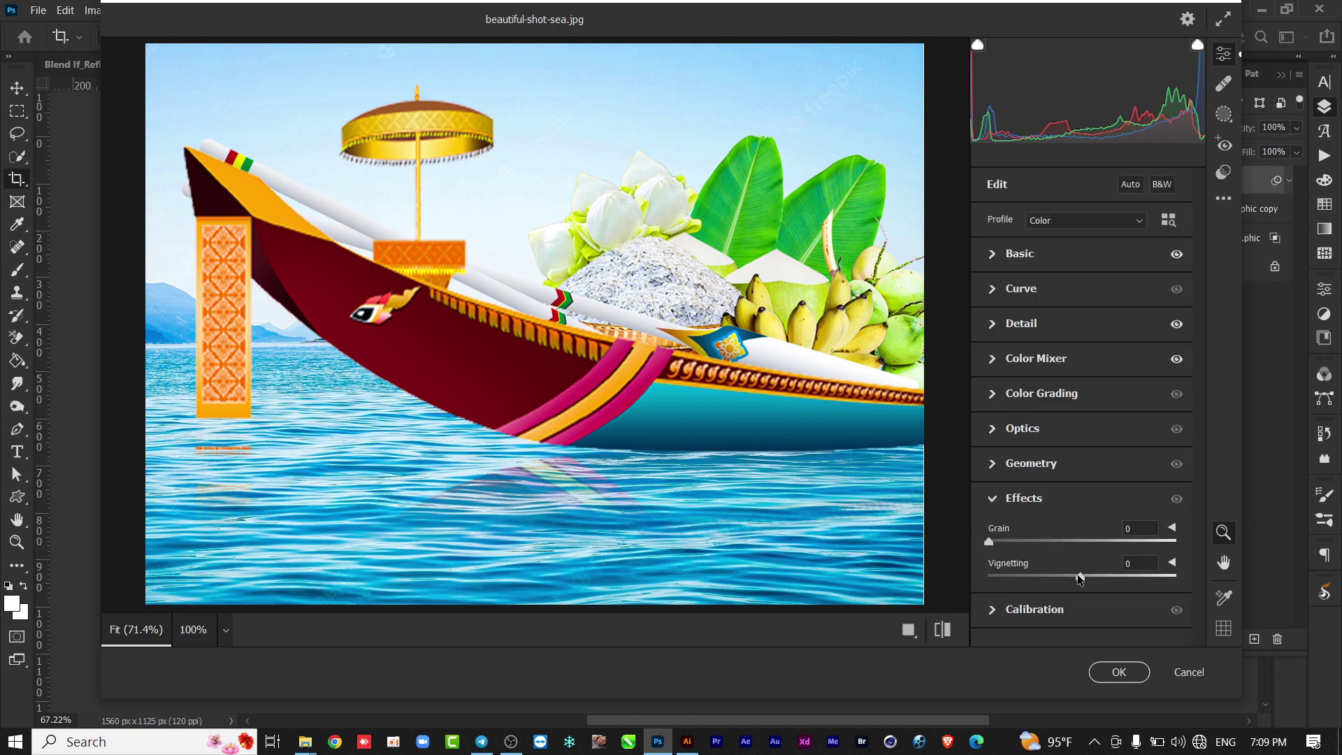
# Try a vignette and add a light film grain in the Effects panel
pyautogui.moveTo(1080, 577)
pyautogui.mouseDown()
pyautogui.moveTo(964, 579)
pyautogui.moveTo(1181, 580)
pyautogui.moveTo(1042, 586)
pyautogui.moveTo(1082, 579)
pyautogui.mouseUp()
pyautogui.moveTo(989, 541); pyautogui.dragTo(1069, 543)
pyautogui.moveTo(1158, 546); pyautogui.dragTo(1012, 548)
# Set Basic Exposure to +0.10 and apply the Camera Raw Filter
pyautogui.click(991, 255)
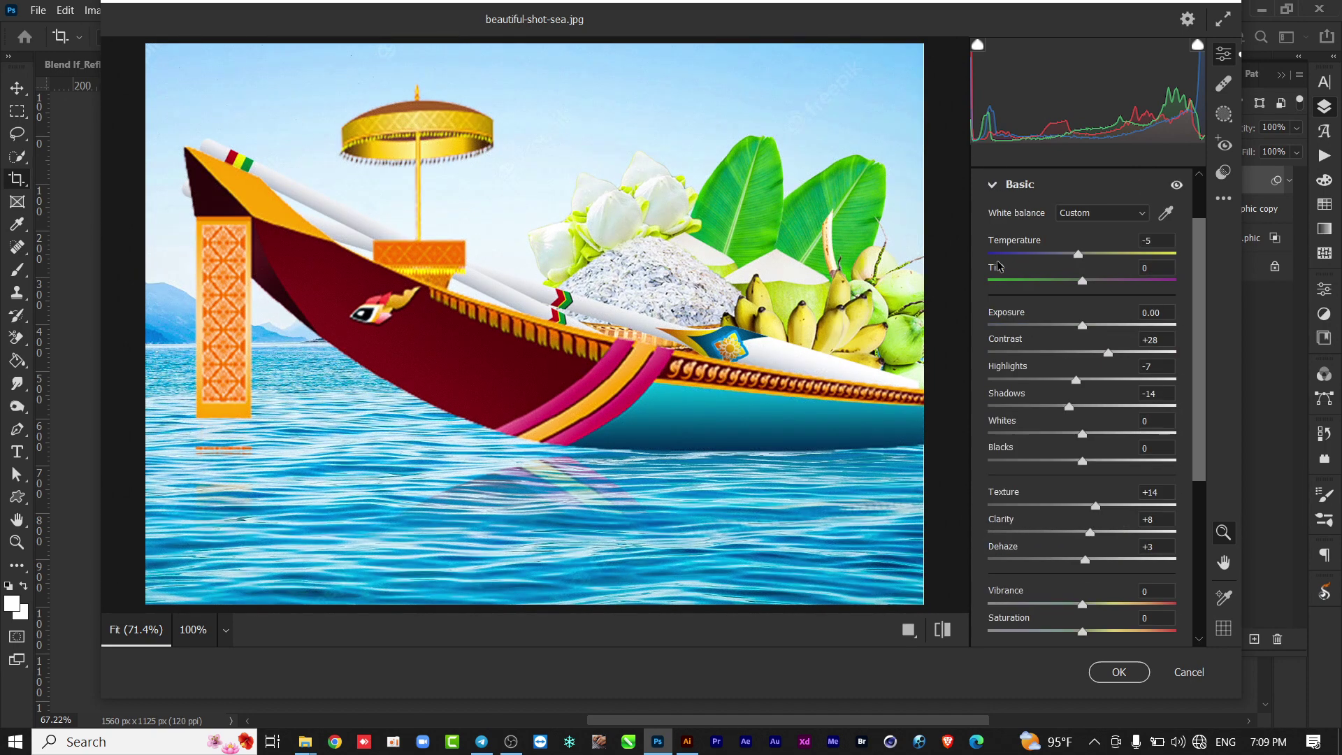
pyautogui.moveTo(1082, 332); pyautogui.dragTo(1085, 332)
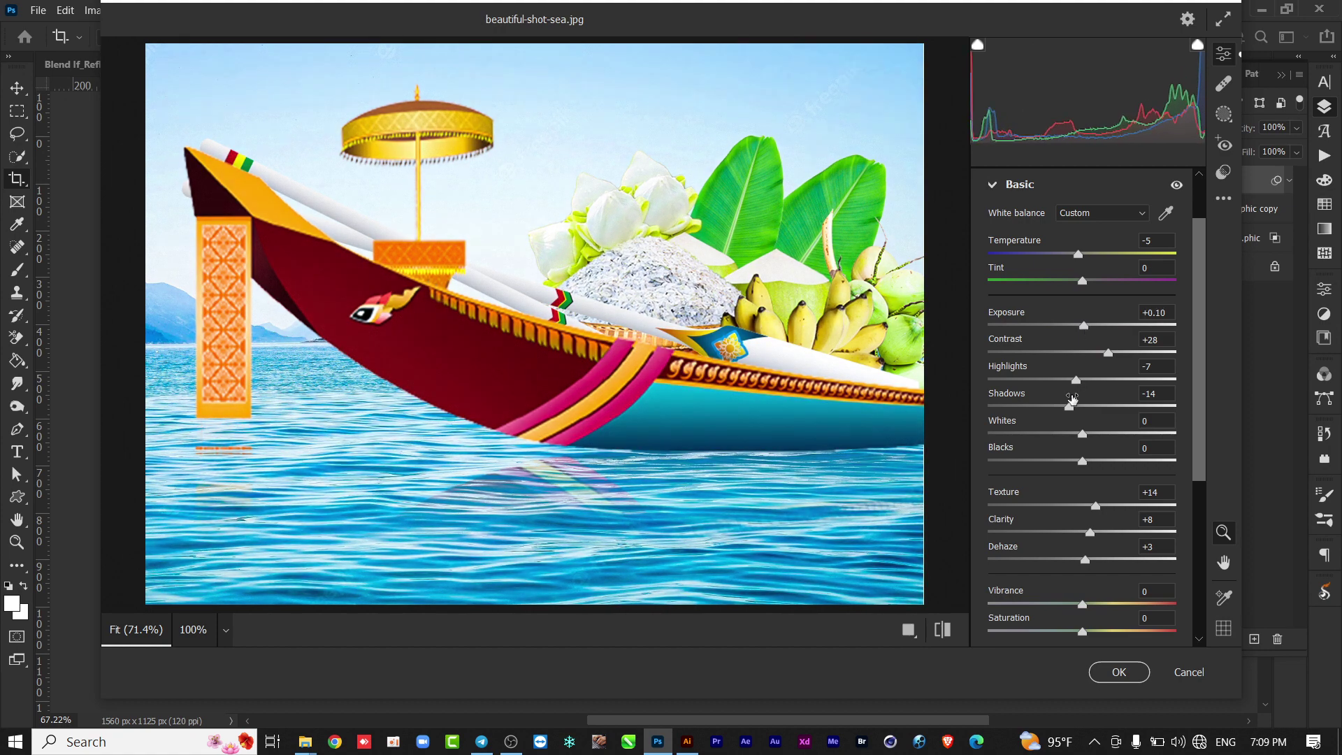
pyautogui.click(1119, 672)
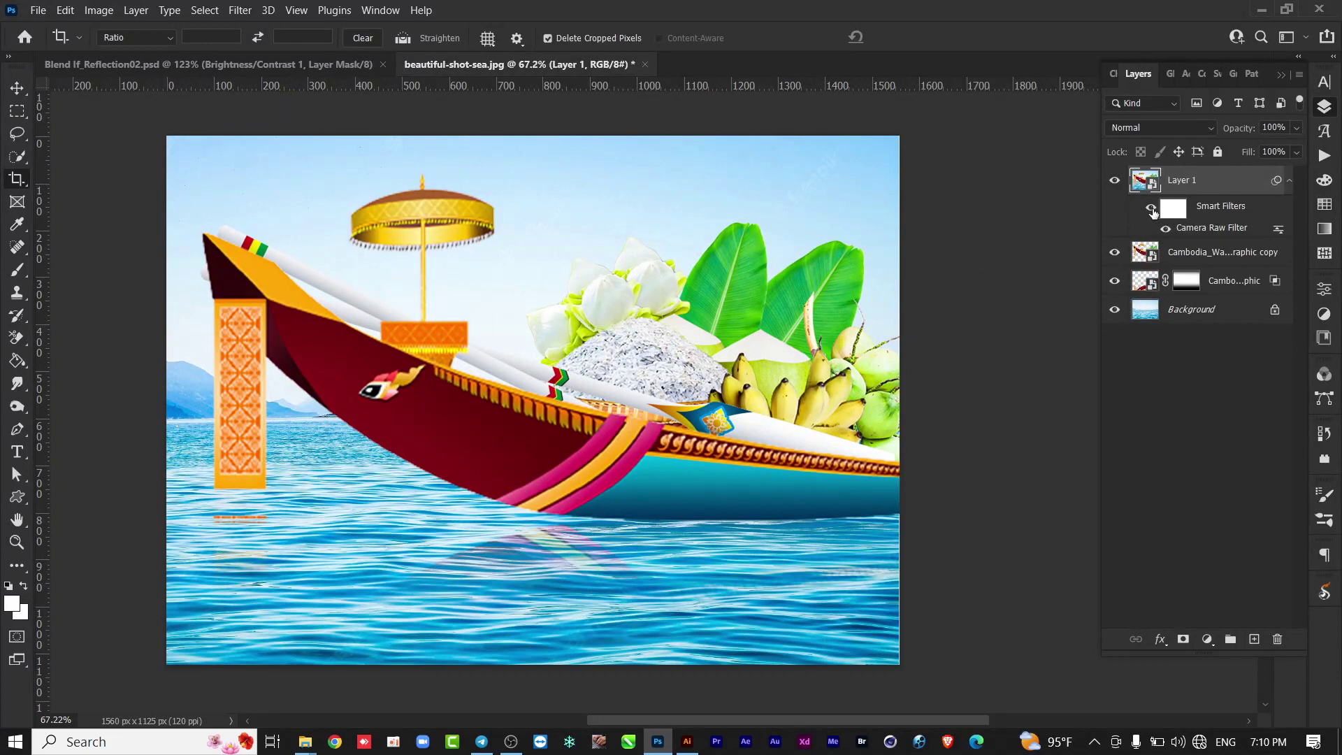
# Toggle the Smart Filters visibility to compare the image with and without the grade
pyautogui.click(1151, 209)
pyautogui.click(1151, 209)
pyautogui.click(1151, 209)
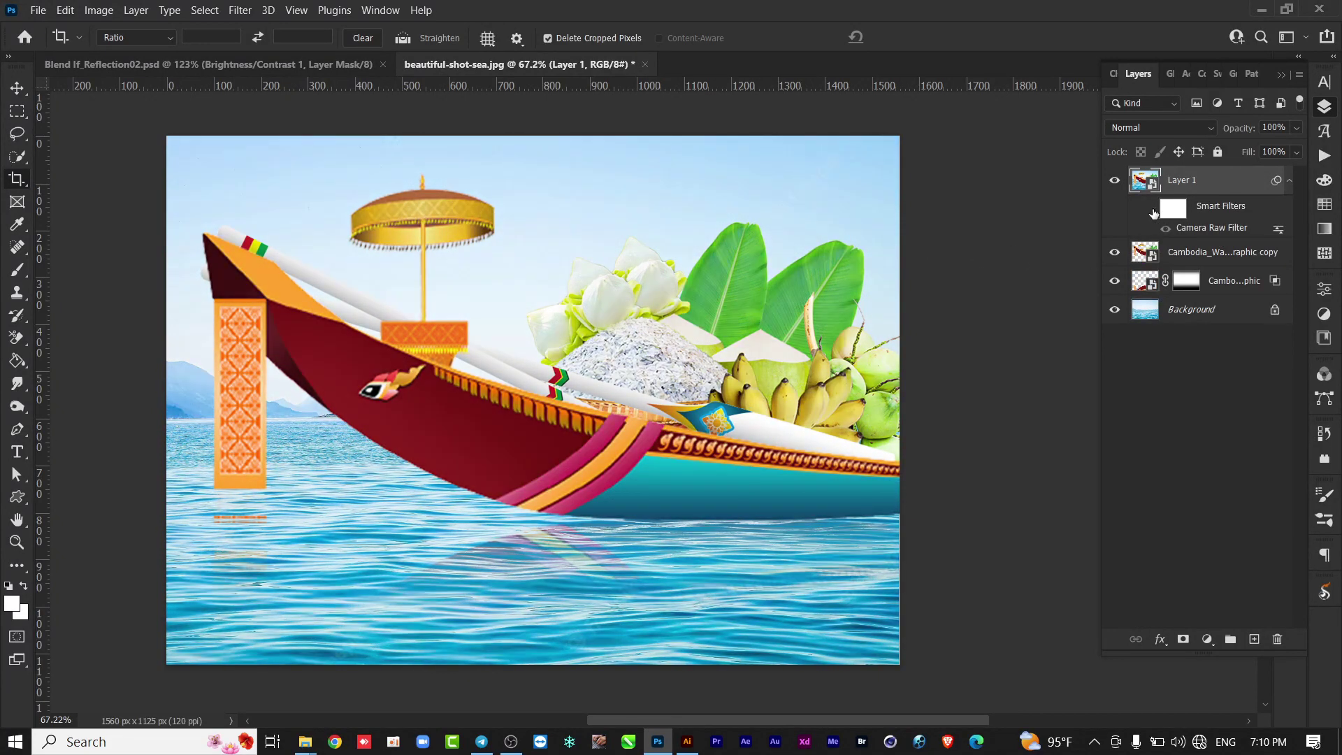
pyautogui.click(1151, 208)
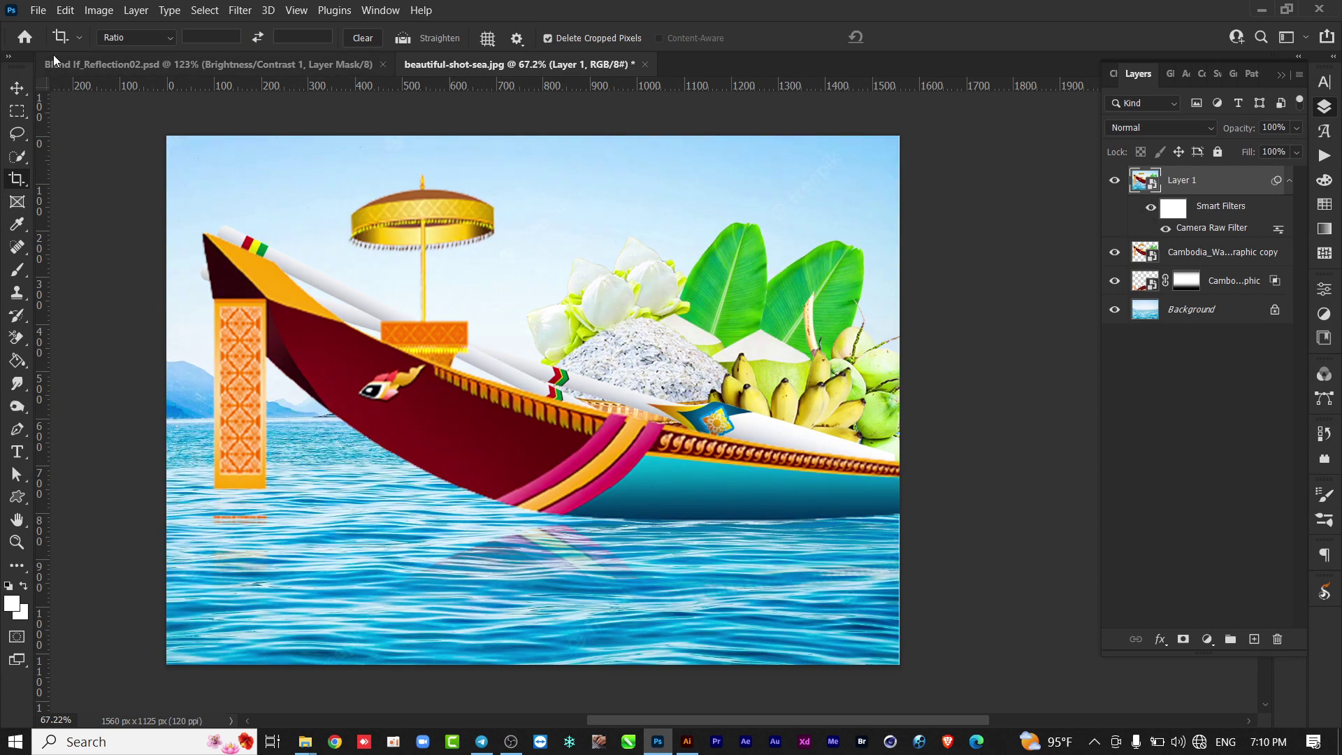
# Quick Export the composite as beautiful-shot-sea.png to the Pictures folder
pyautogui.click(38, 12)
pyautogui.moveTo(57, 268)
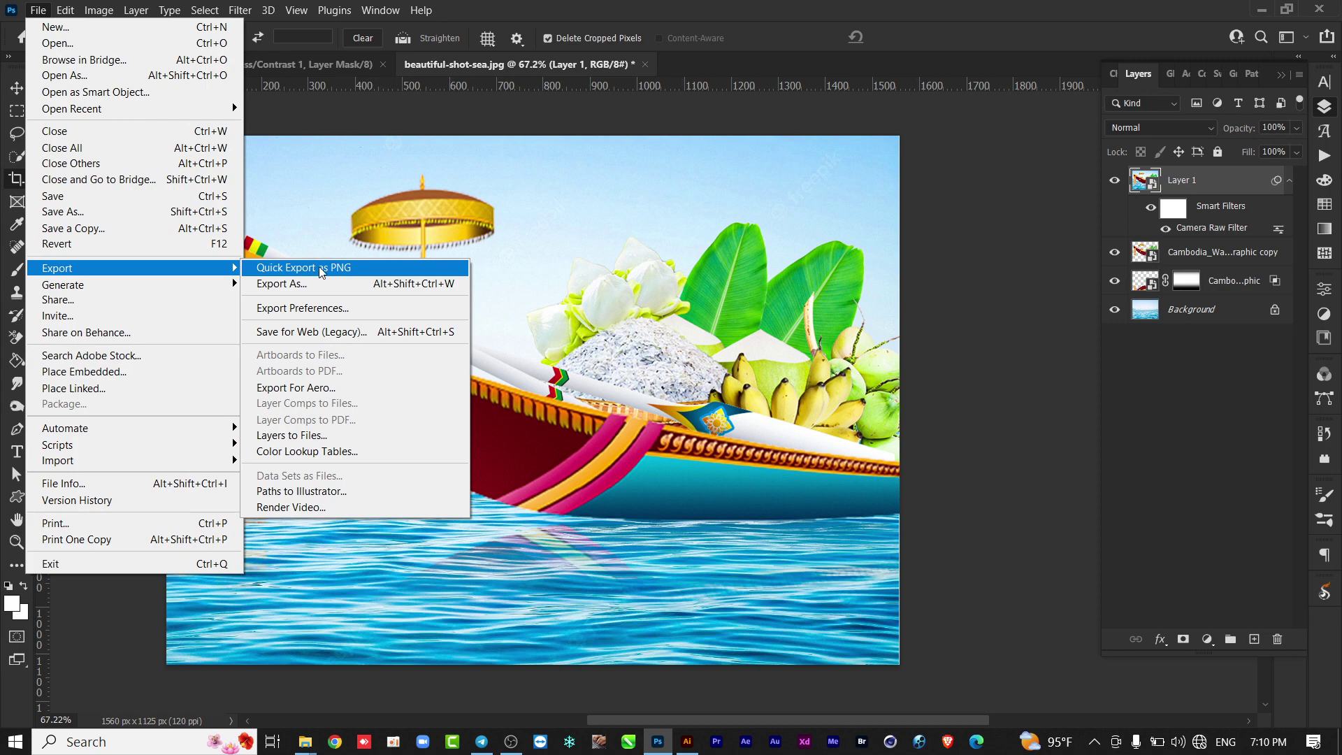
pyautogui.click(321, 268)
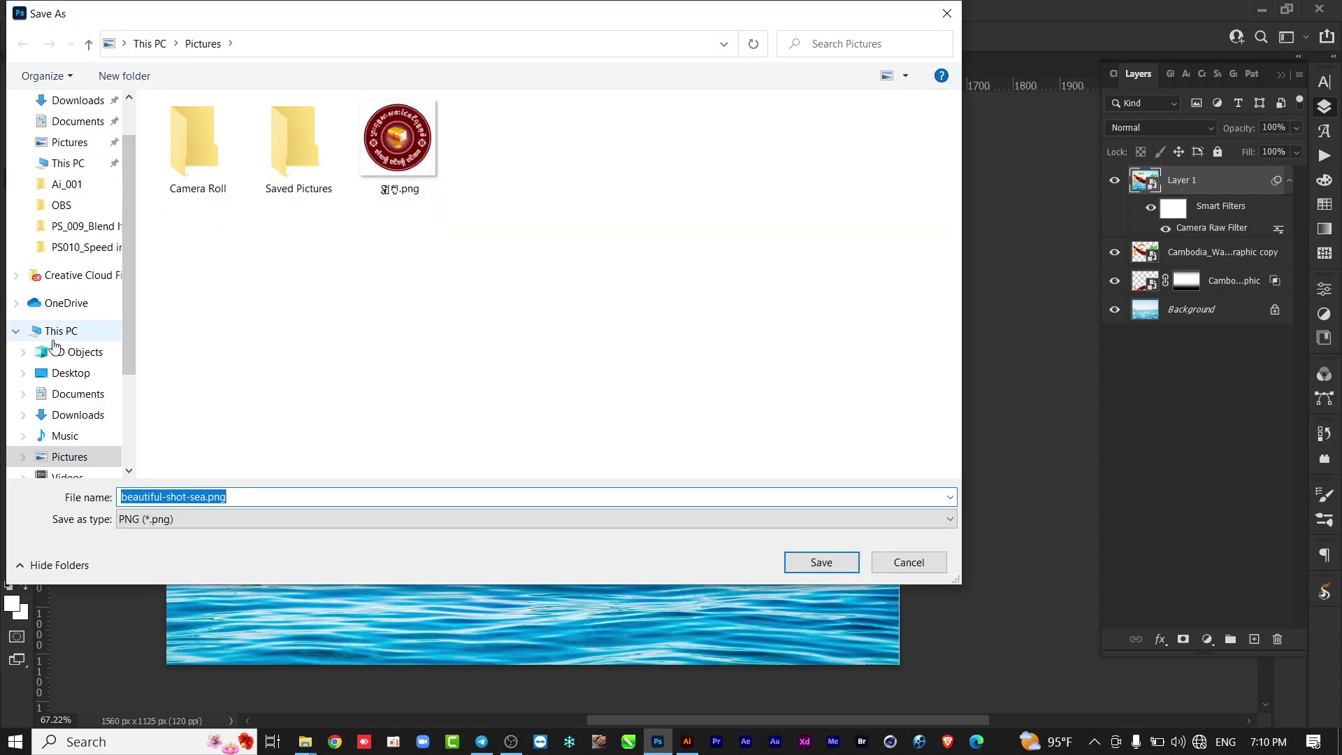
pyautogui.click(68, 457)
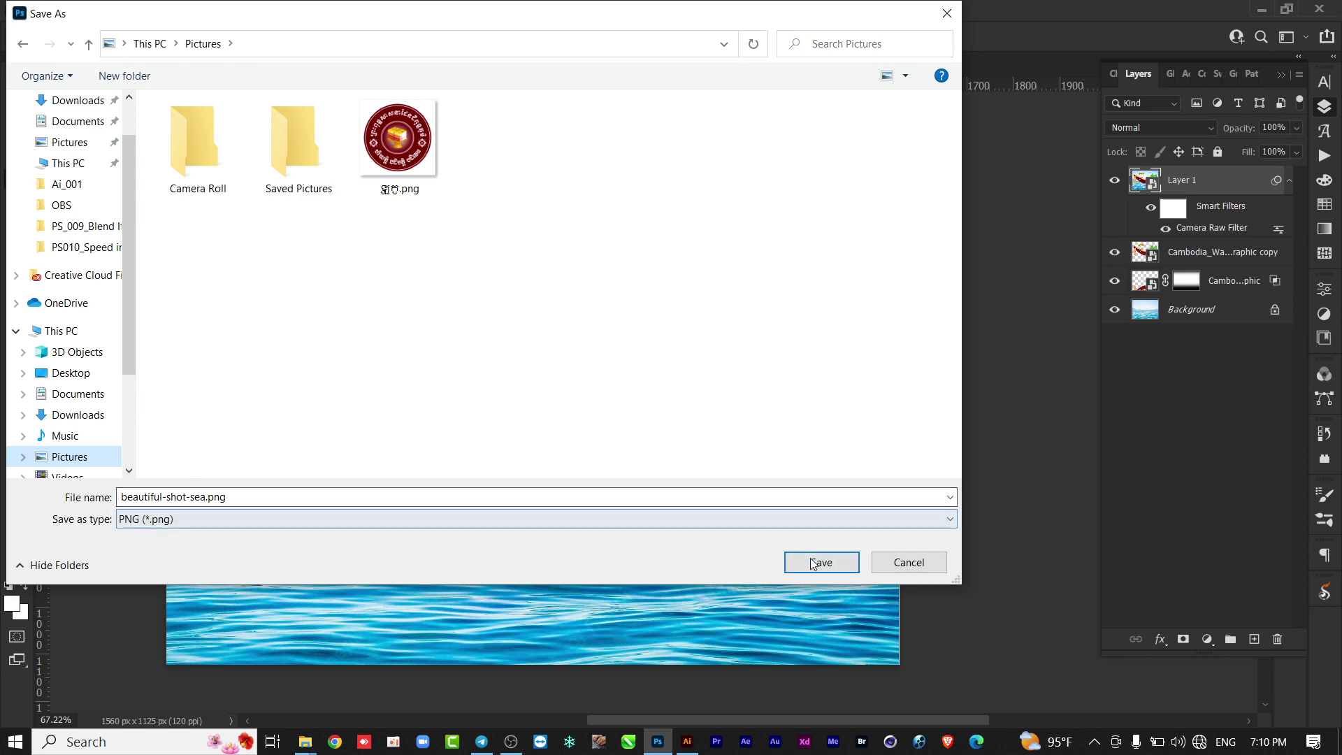
pyautogui.click(822, 562)
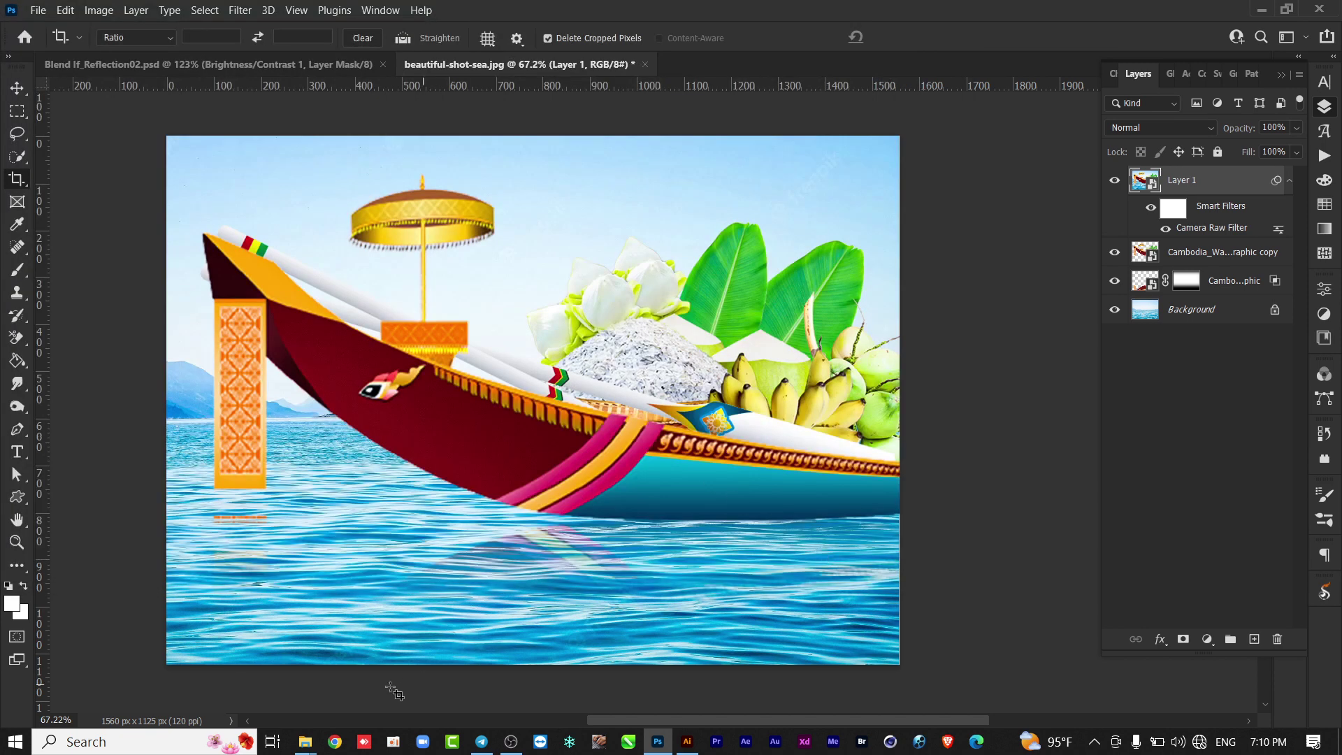
# Open beautiful-shot-sea.png from the Pictures folder in Explorer
pyautogui.click(302, 747)
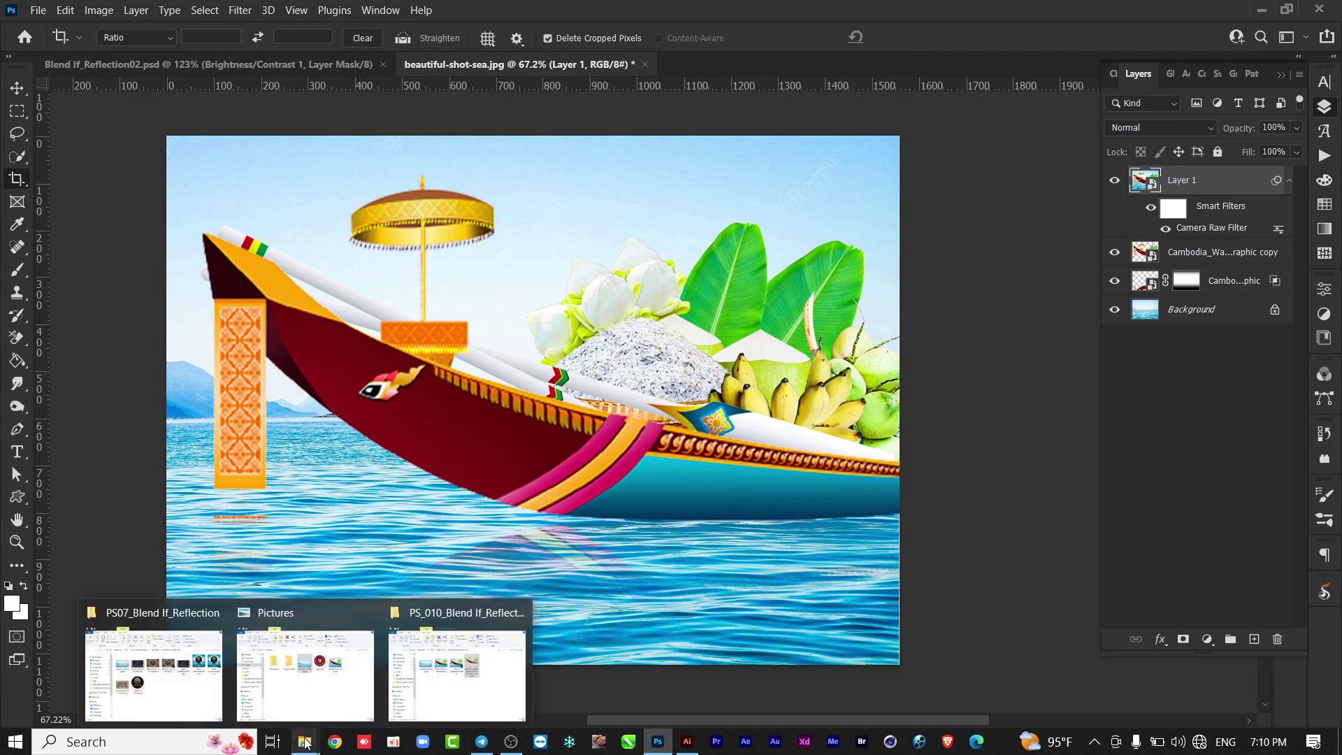
pyautogui.click(325, 675)
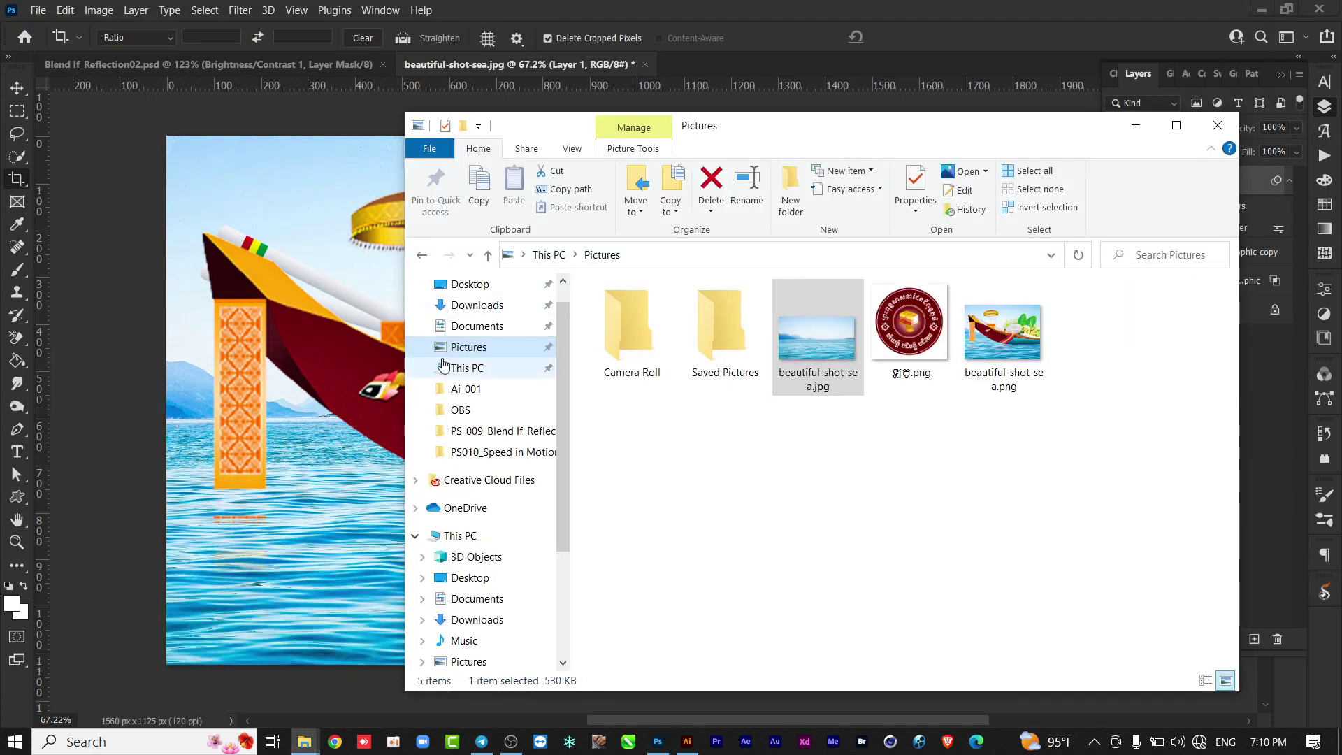
pyautogui.click(926, 334)
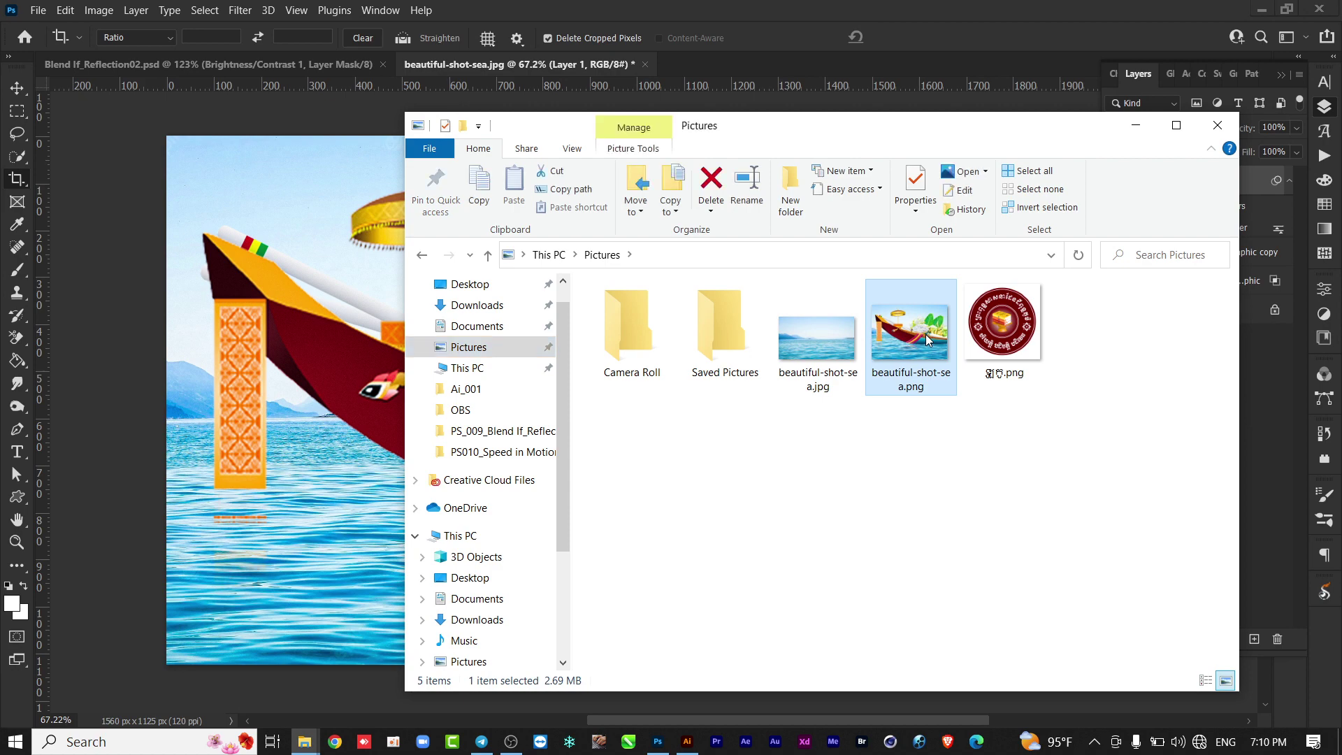
pyautogui.doubleClick(925, 334)
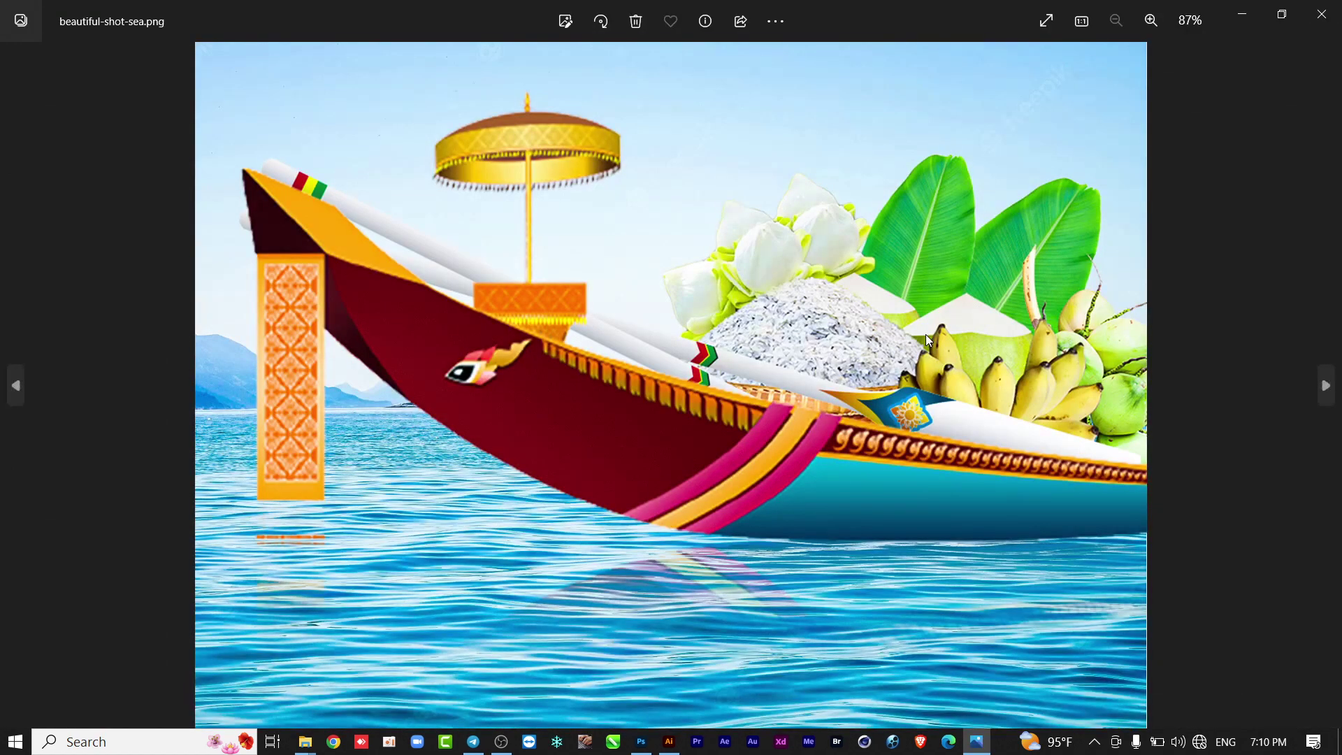